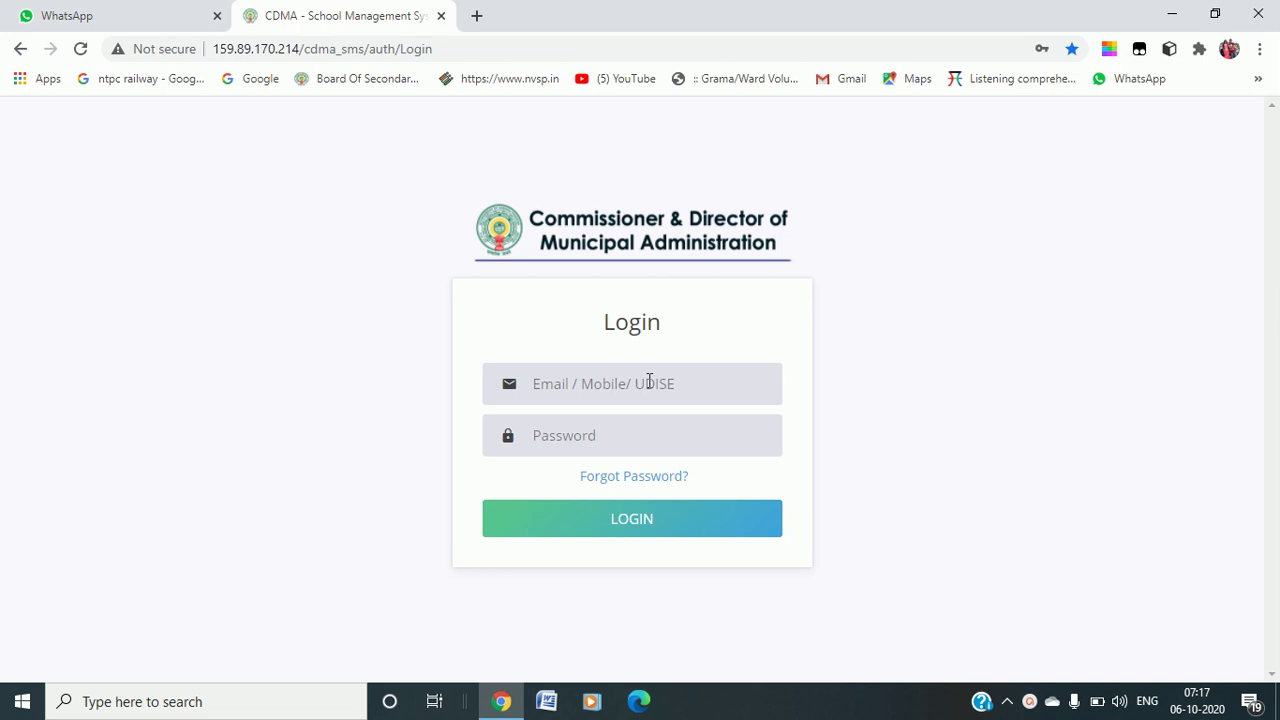
Step: Log in to the school portal with the saved UDISE code account and its password
{"action": "left_click", "coordinate": [649, 381]}
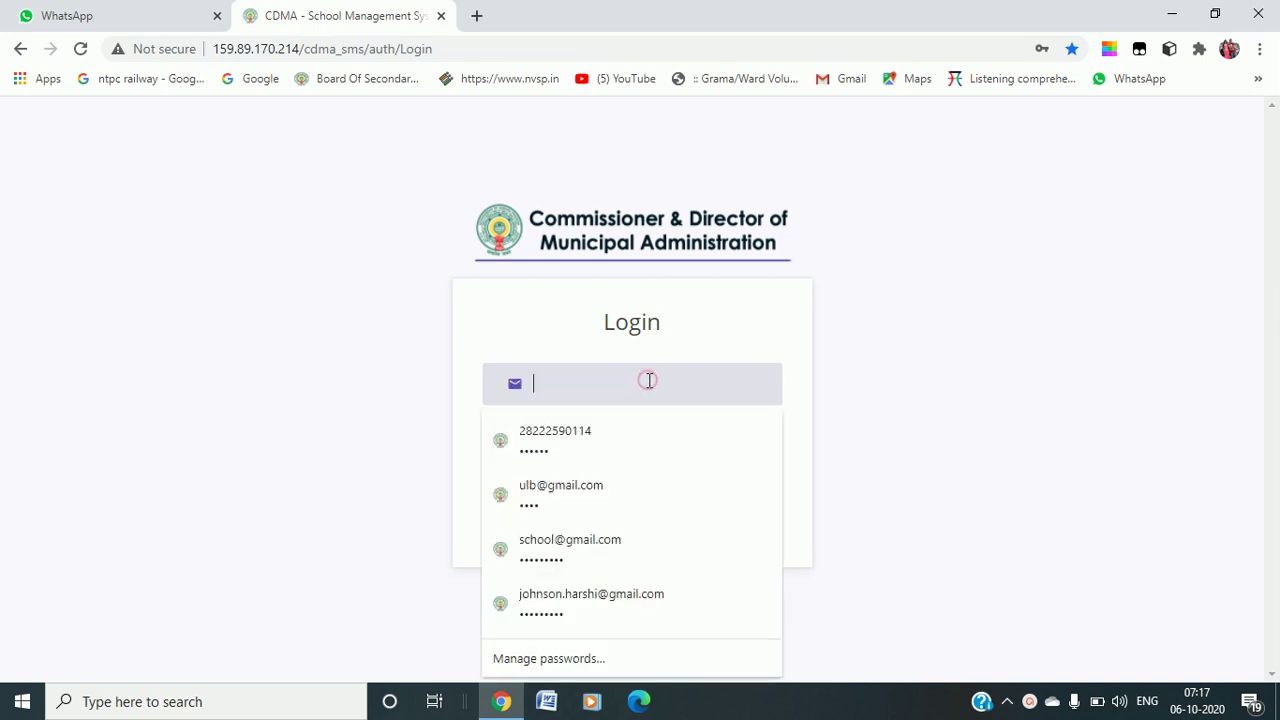
{"action": "left_click", "coordinate": [585, 443]}
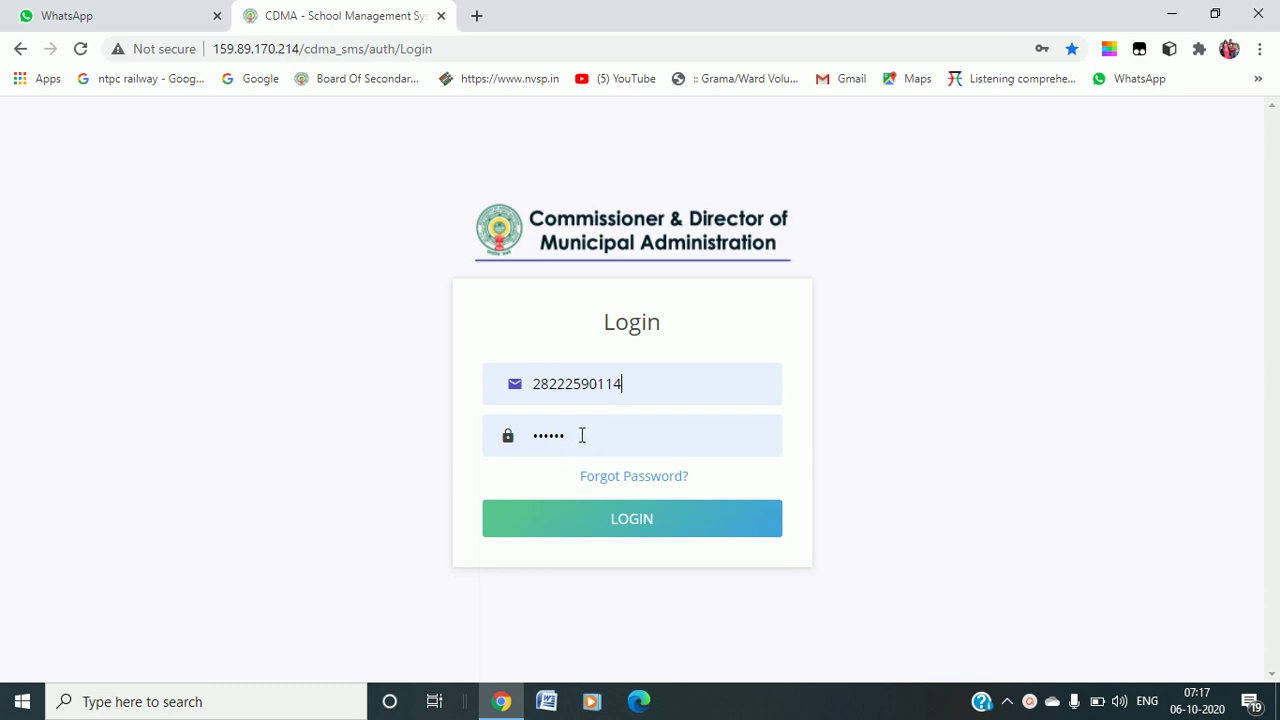
{"action": "left_click", "coordinate": [651, 529]}
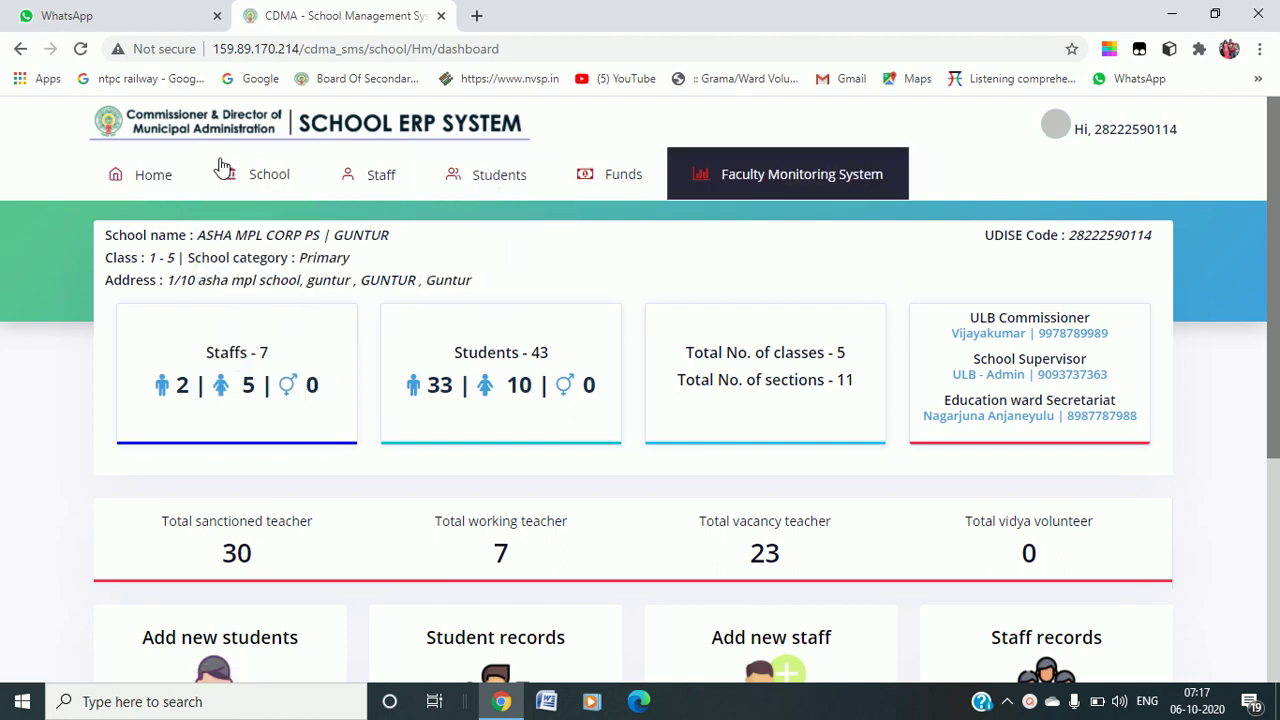
Step: Open the school's Assets page
{"action": "mouse_move", "coordinate": [281, 180]}
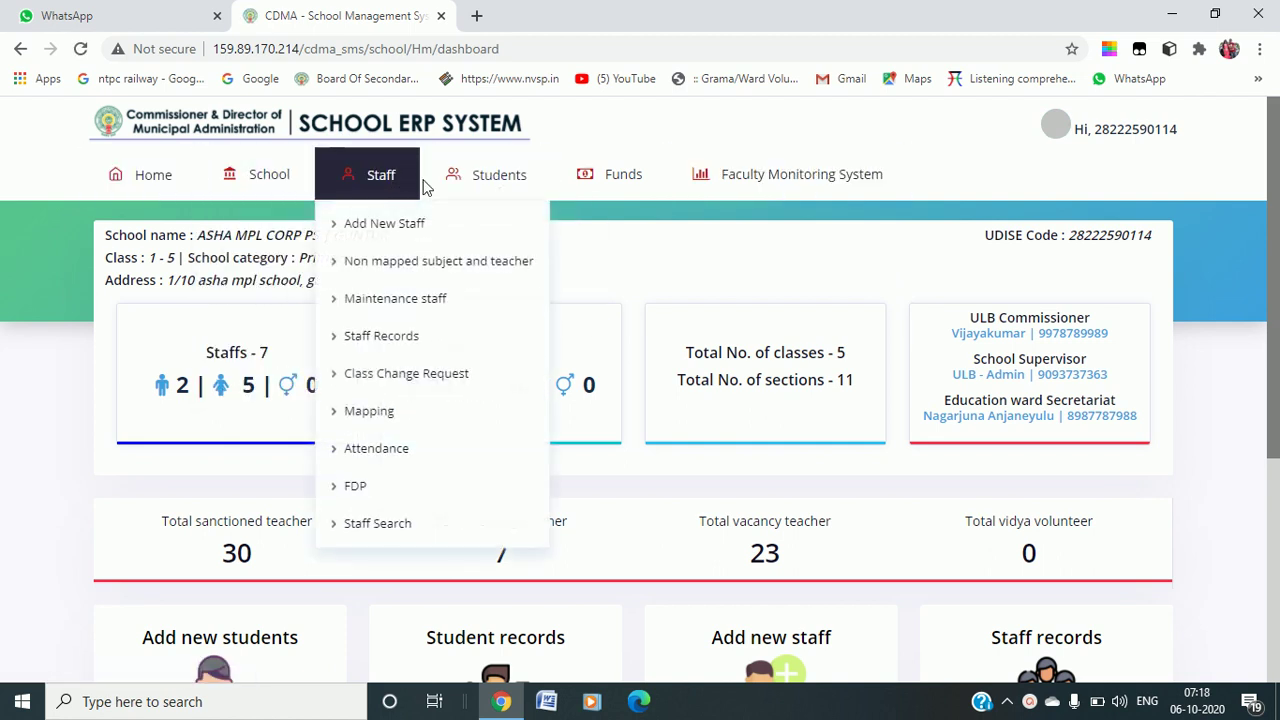
{"action": "mouse_move", "coordinate": [530, 180]}
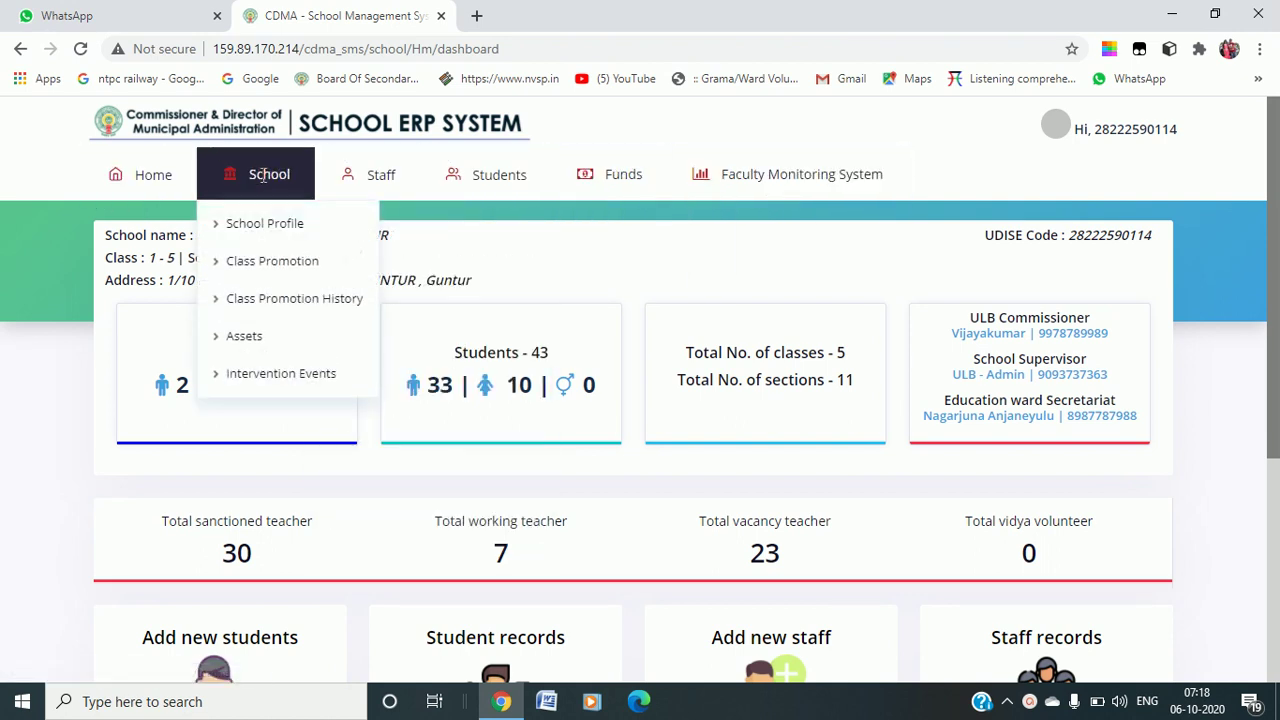
{"action": "left_click", "coordinate": [240, 340]}
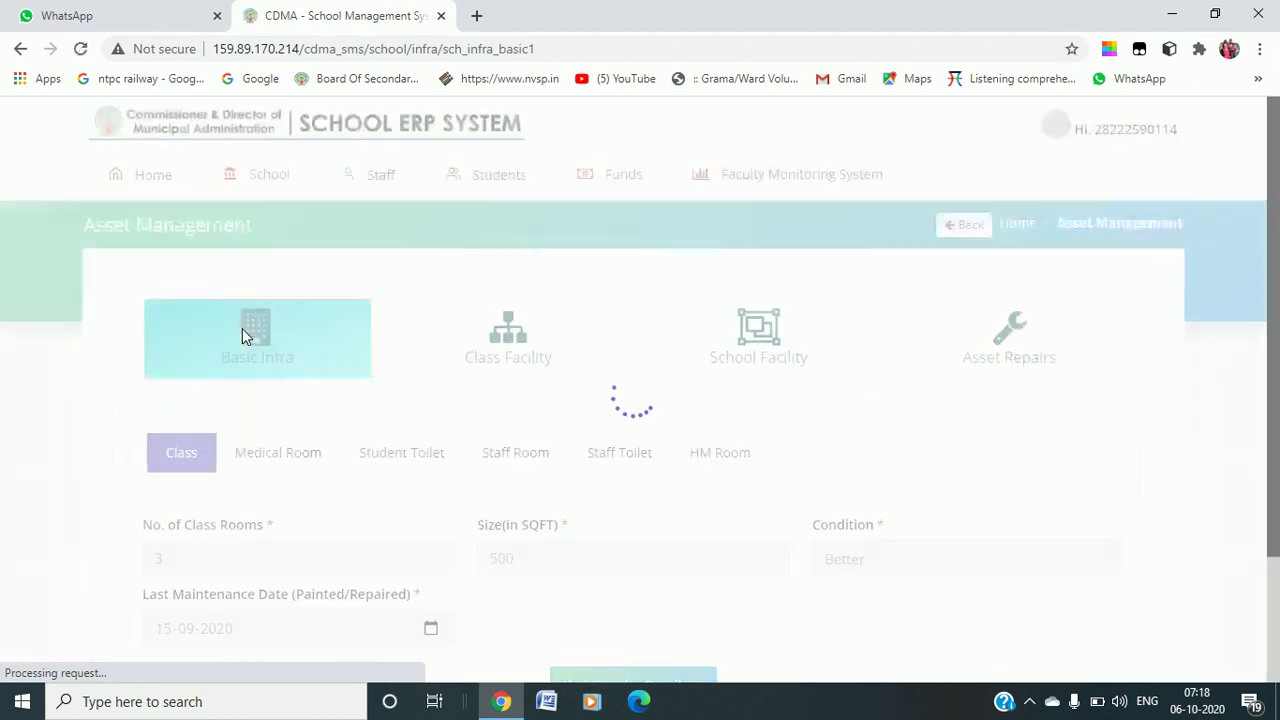
Step: In the Basic Infra class details, set the number of class rooms to 4 and the size to 600 SQFT
{"action": "scroll", "coordinate": [290, 330], "scroll_direction": "down", "scroll_amount": 1}
{"action": "scroll", "coordinate": [300, 300], "scroll_direction": "down", "scroll_amount": 1}
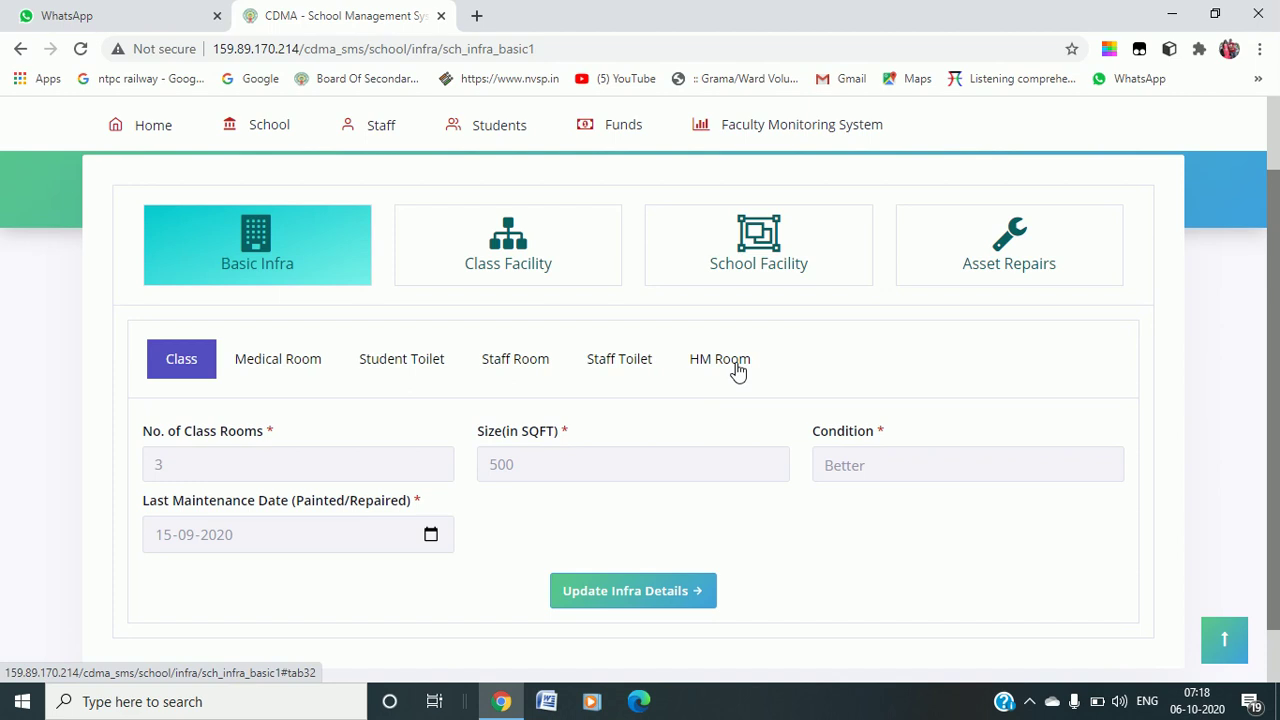
{"action": "scroll", "coordinate": [374, 372], "scroll_direction": "down", "scroll_amount": 1}
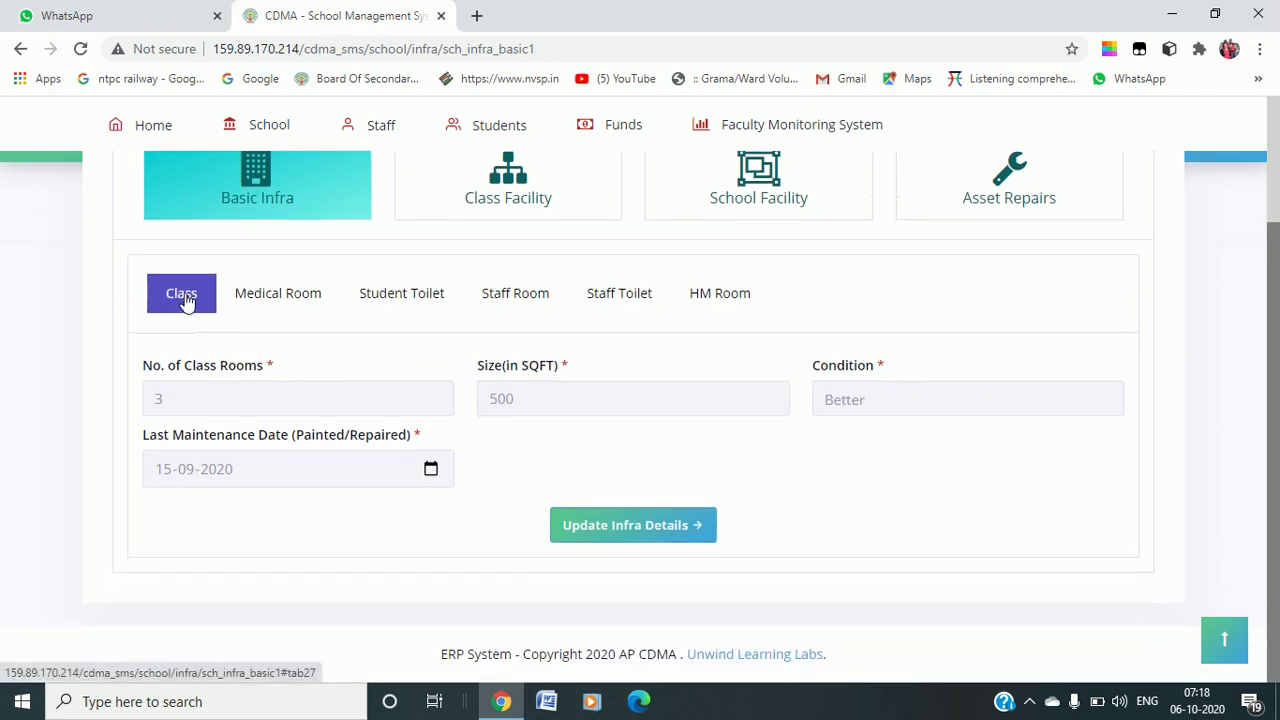
{"action": "left_click", "coordinate": [180, 401]}
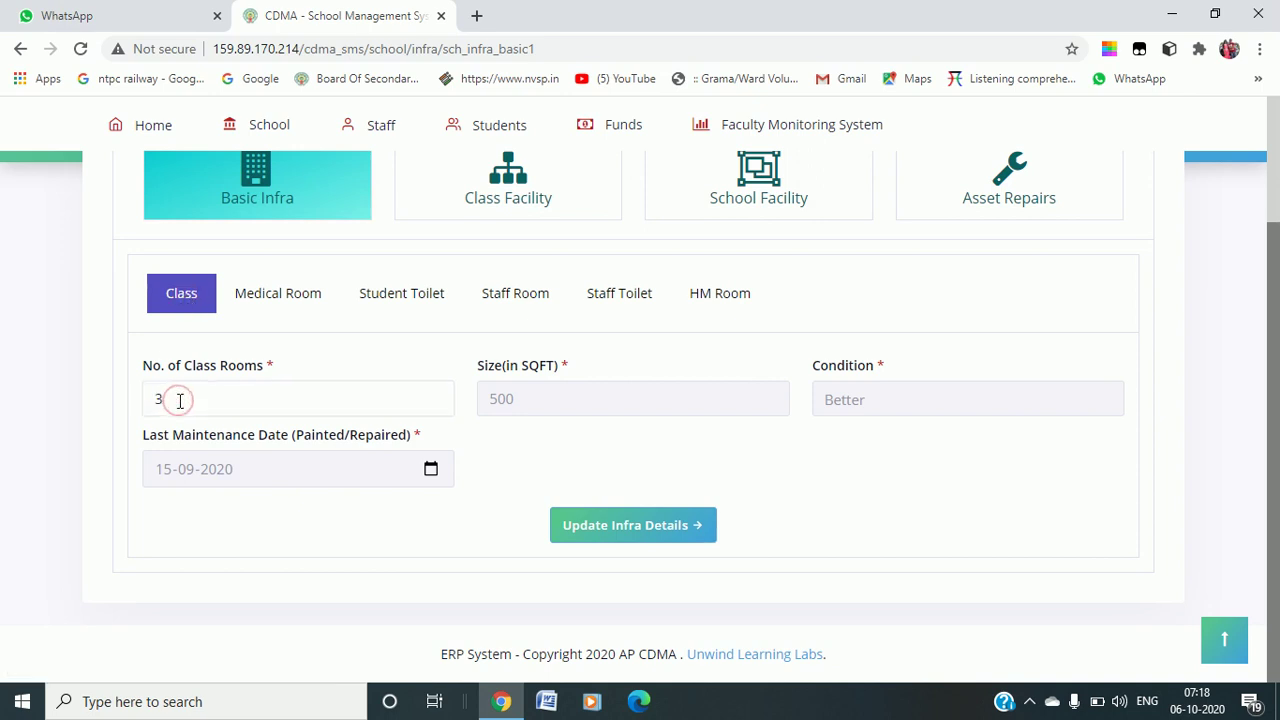
{"action": "key", "text": "BackSpace"}
{"action": "type", "text": "4"}
{"action": "left_click", "coordinate": [528, 404]}
{"action": "key", "text": "BackSpace"}
{"action": "key", "text": "BackSpace"}
{"action": "key", "text": "BackSpace"}
{"action": "type", "text": "600"}
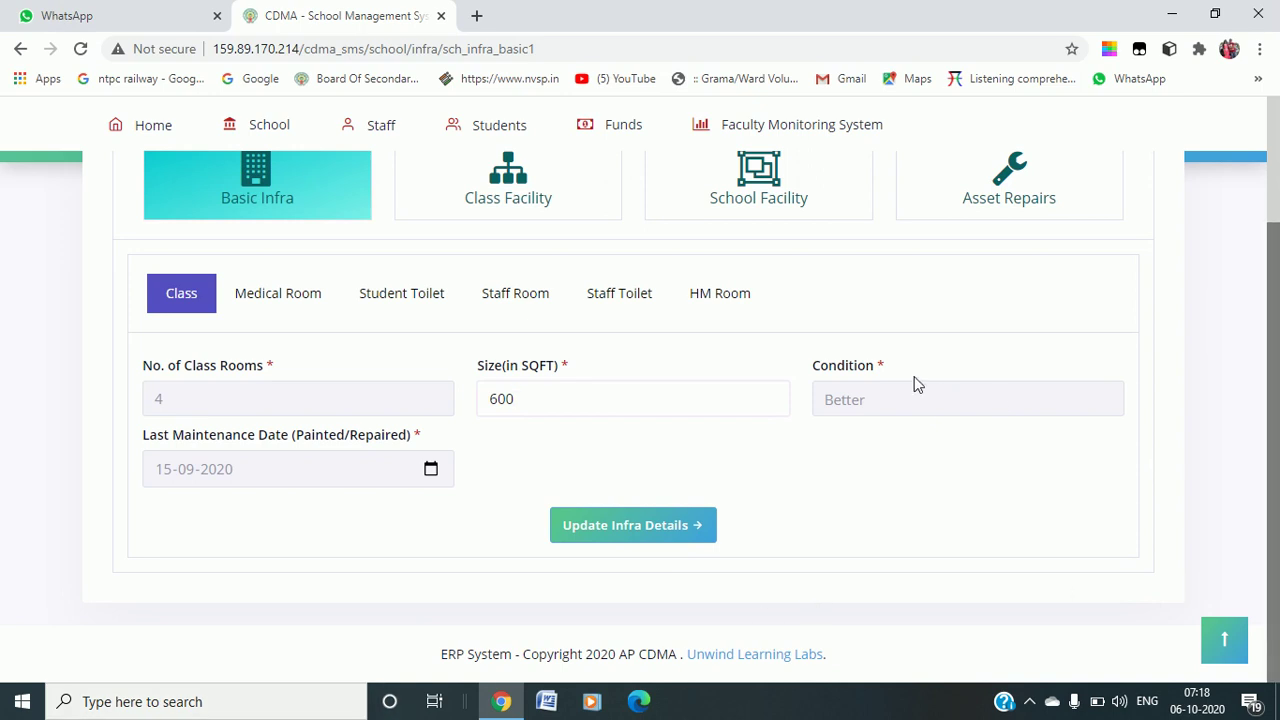
Step: Set the class condition to Good and the last maintenance date to 05-09-2020, and submit the class infra details
{"action": "left_click", "coordinate": [890, 405]}
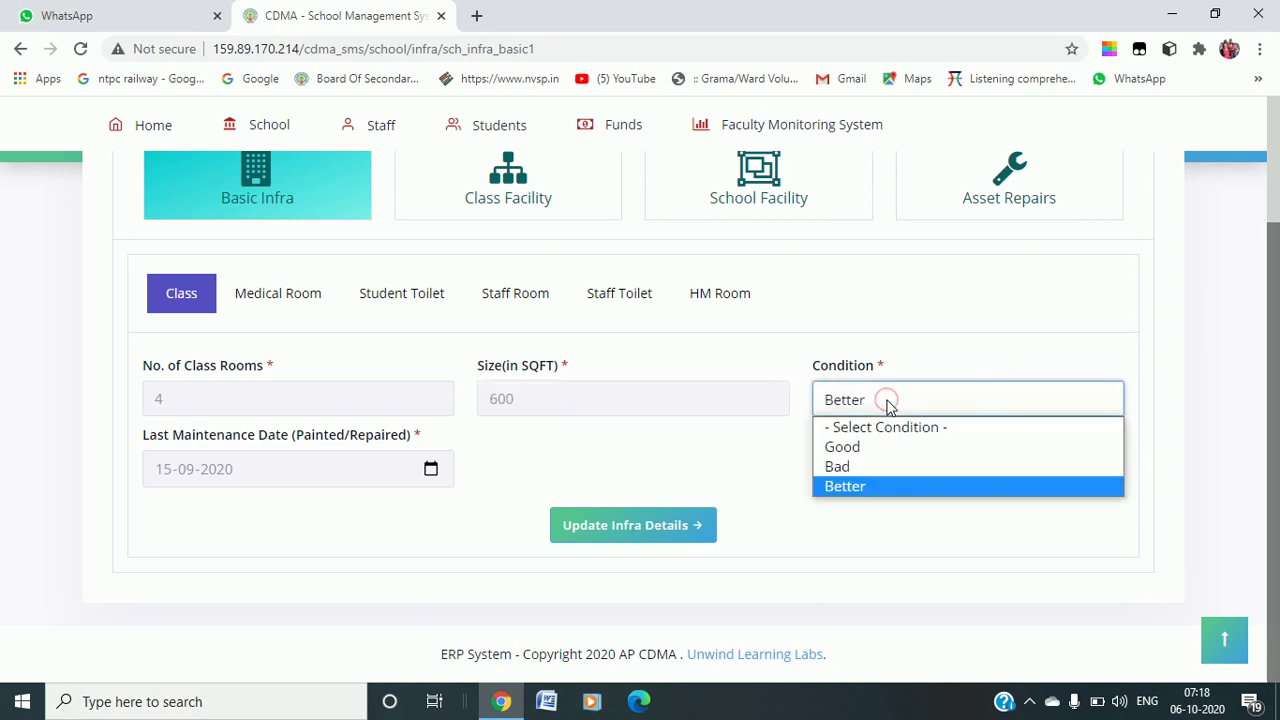
{"action": "left_click", "coordinate": [862, 448]}
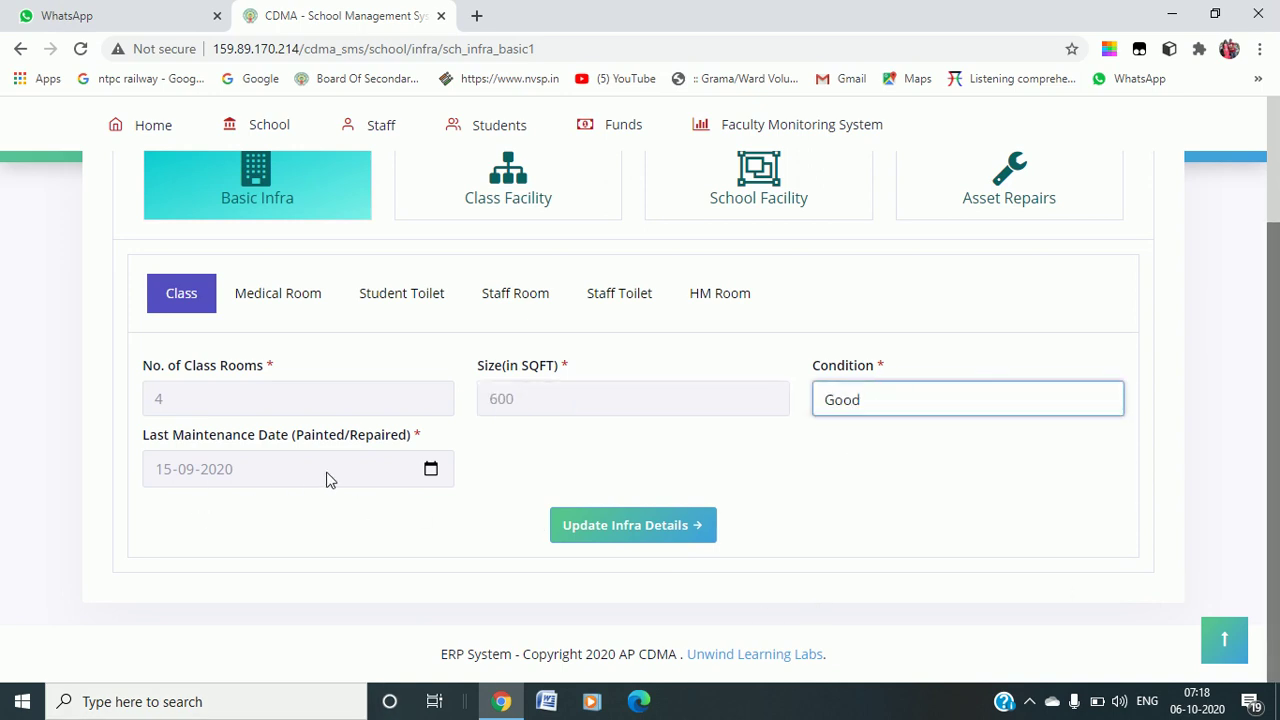
{"action": "left_click", "coordinate": [433, 469]}
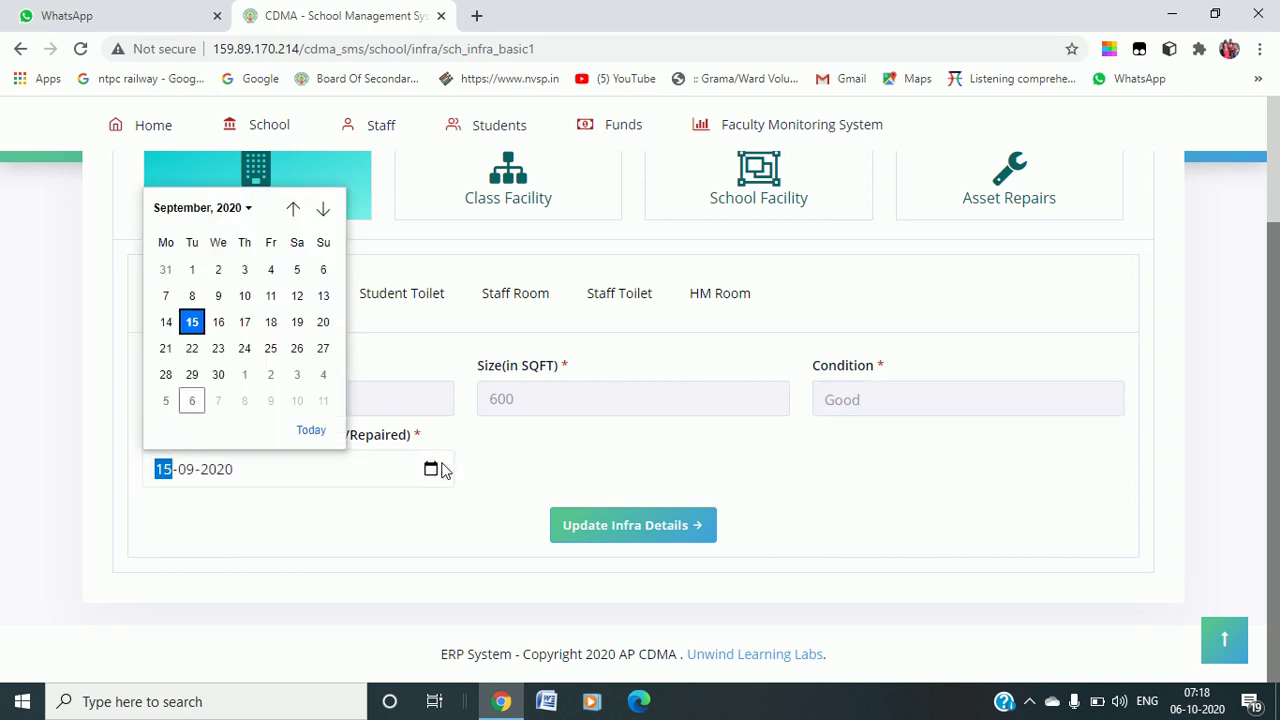
{"action": "left_click", "coordinate": [297, 272]}
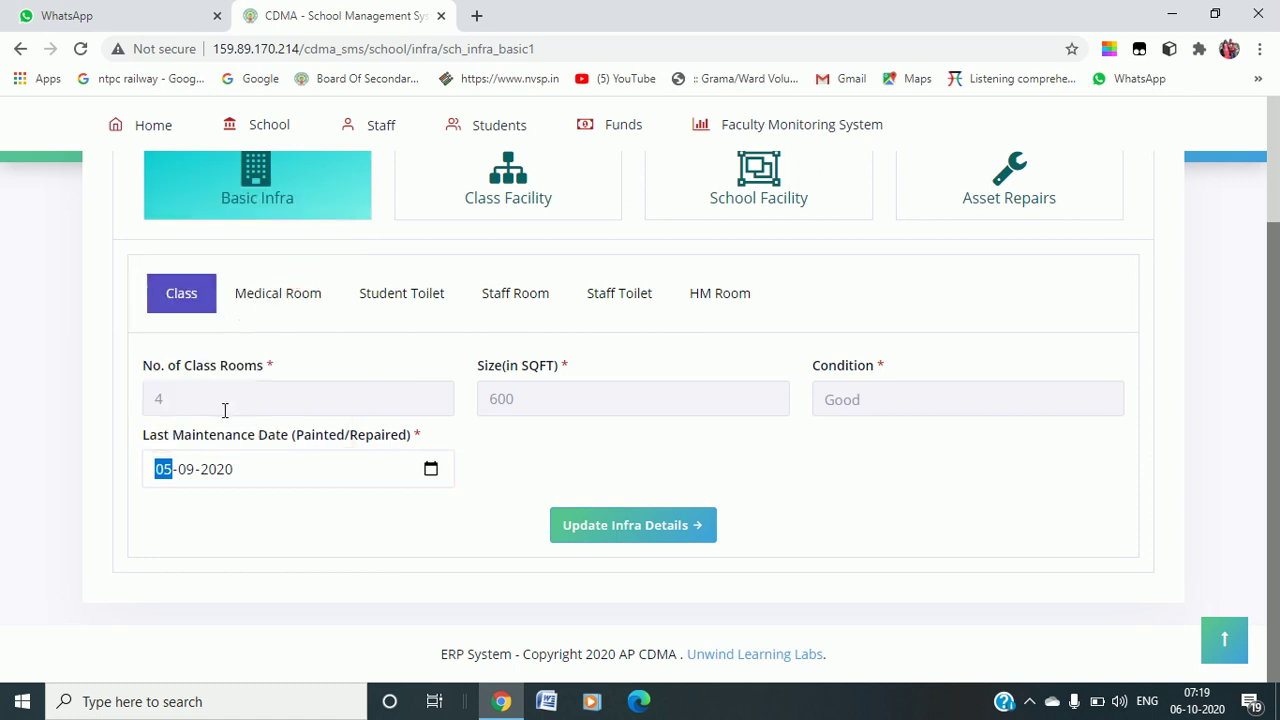
{"action": "left_click", "coordinate": [624, 532]}
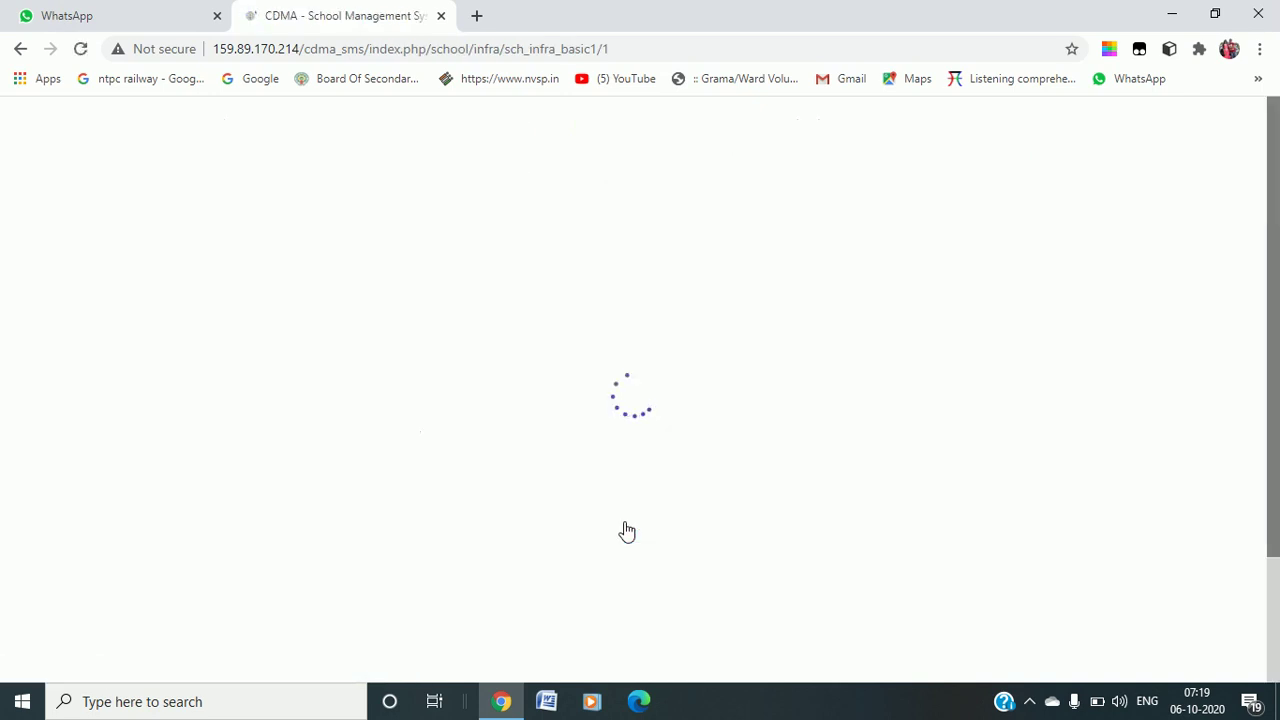
Step: In the Medical Room details, set the size to 400 SQFT and the number of beds available to 3
{"action": "scroll", "coordinate": [147, 545], "scroll_direction": "down", "scroll_amount": 3}
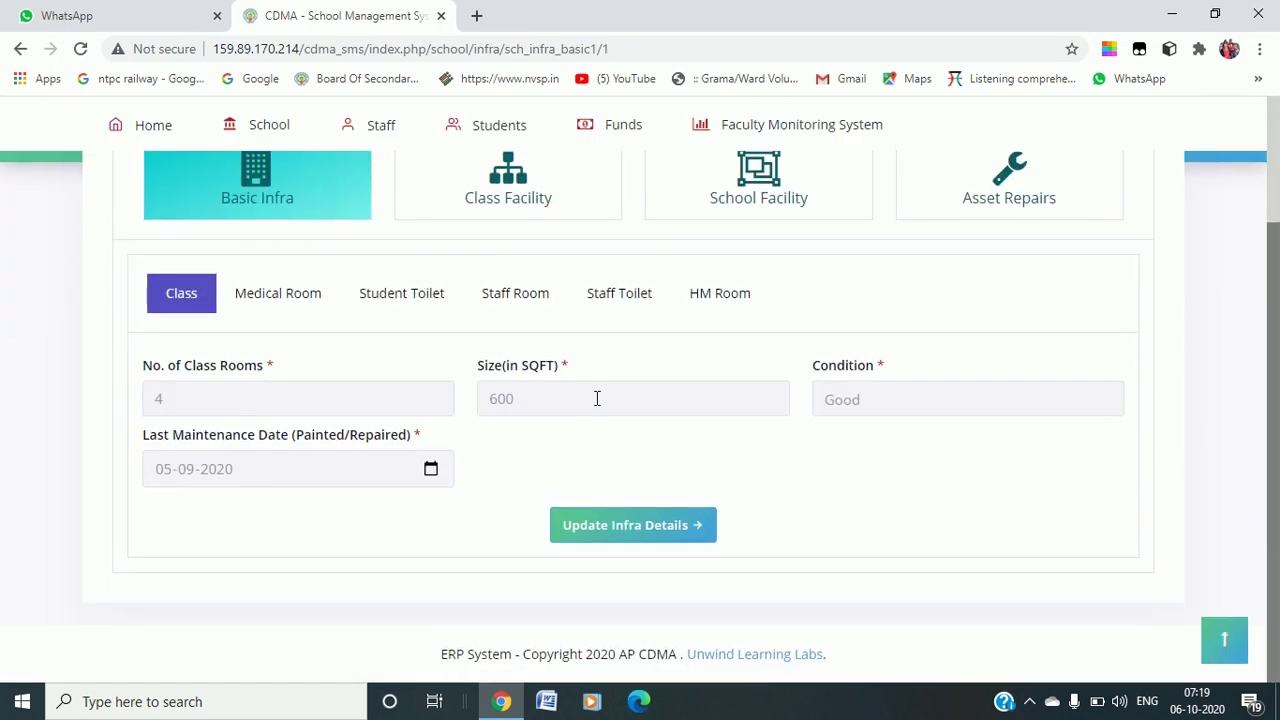
{"action": "left_click", "coordinate": [293, 298]}
{"action": "left_click", "coordinate": [271, 400]}
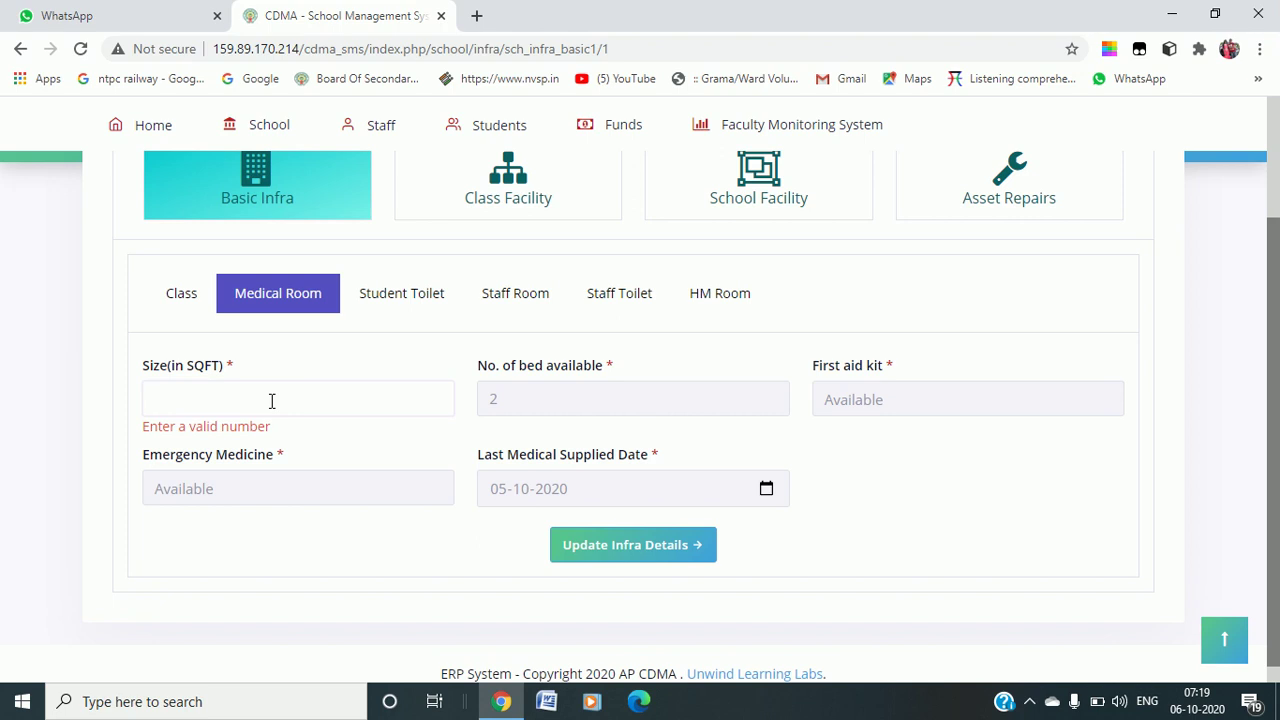
{"action": "type", "text": "400"}
{"action": "left_click", "coordinate": [557, 404]}
{"action": "key", "text": "BackSpace"}
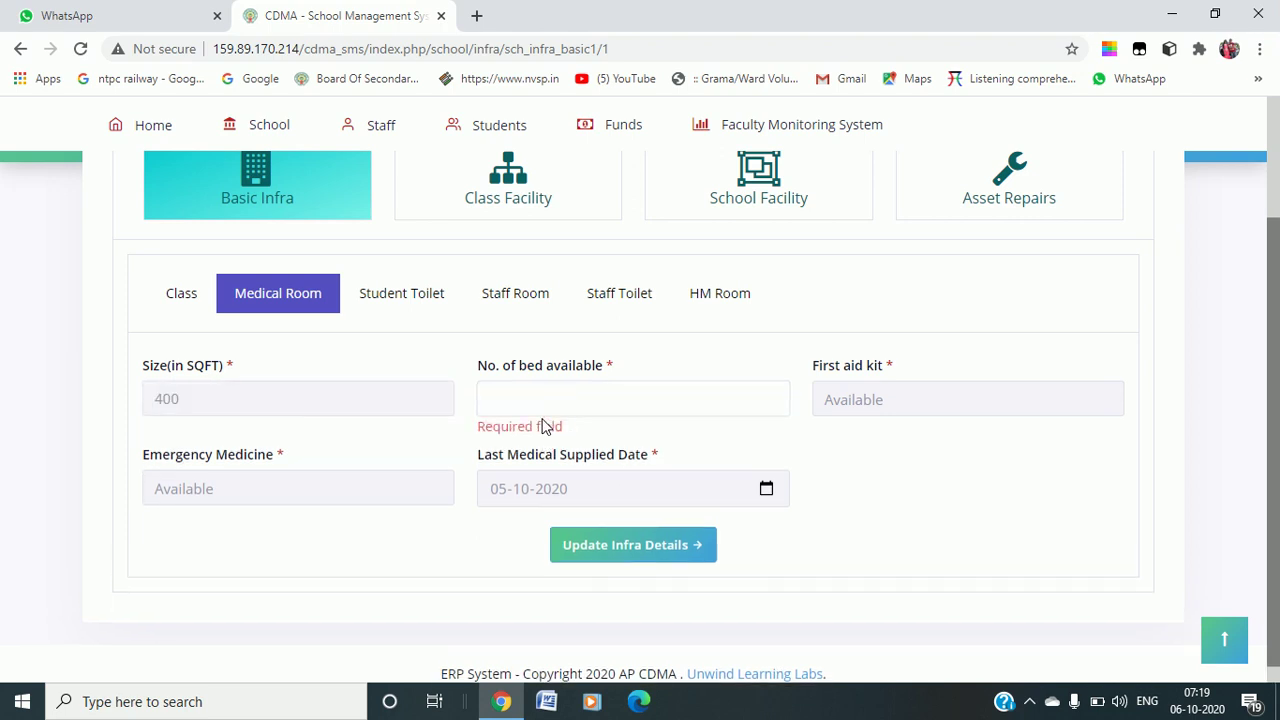
{"action": "type", "text": "3"}
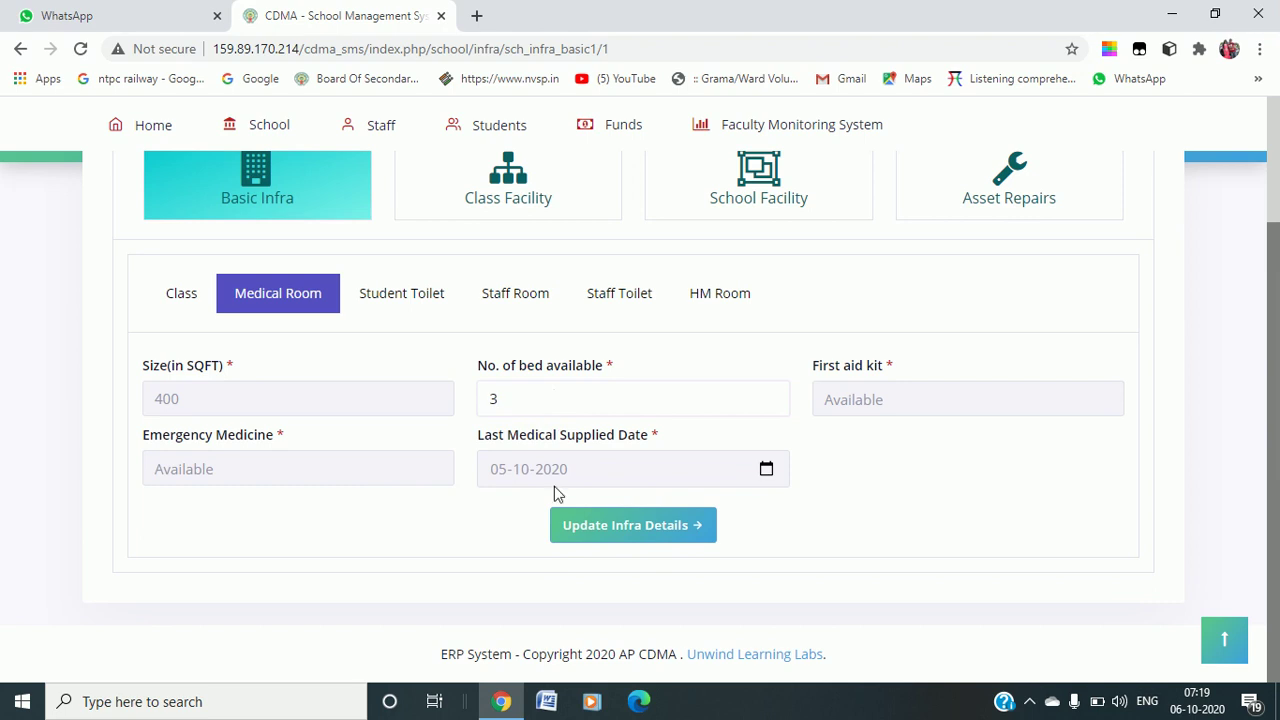
Step: Choose Available for both the medical room's first aid kit and its emergency medicine
{"action": "left_click", "coordinate": [940, 402]}
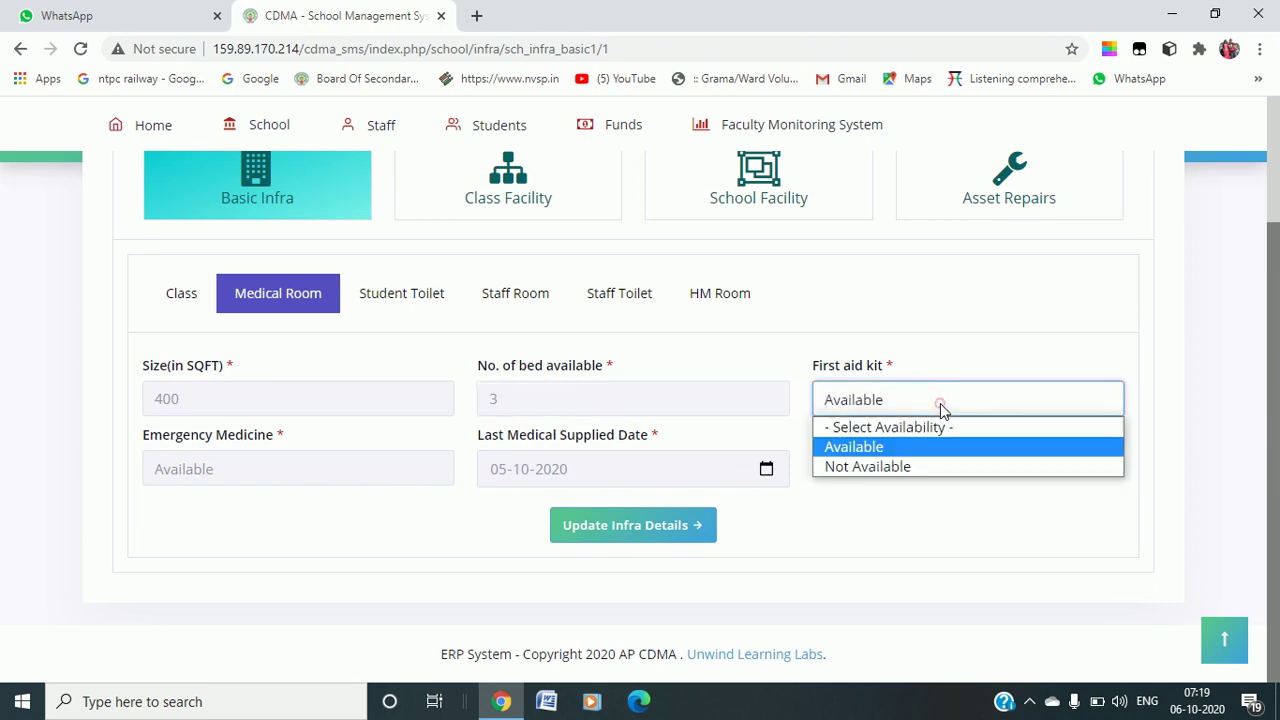
{"action": "left_click", "coordinate": [893, 450]}
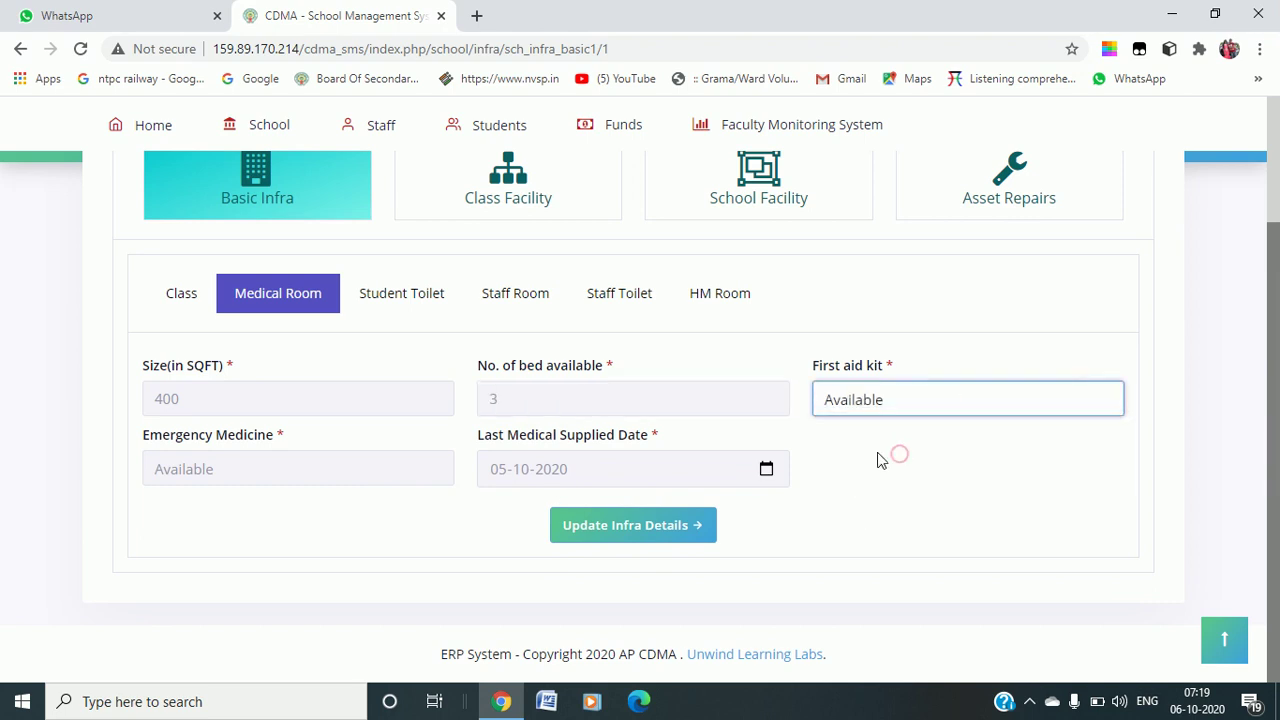
{"action": "left_click", "coordinate": [306, 479]}
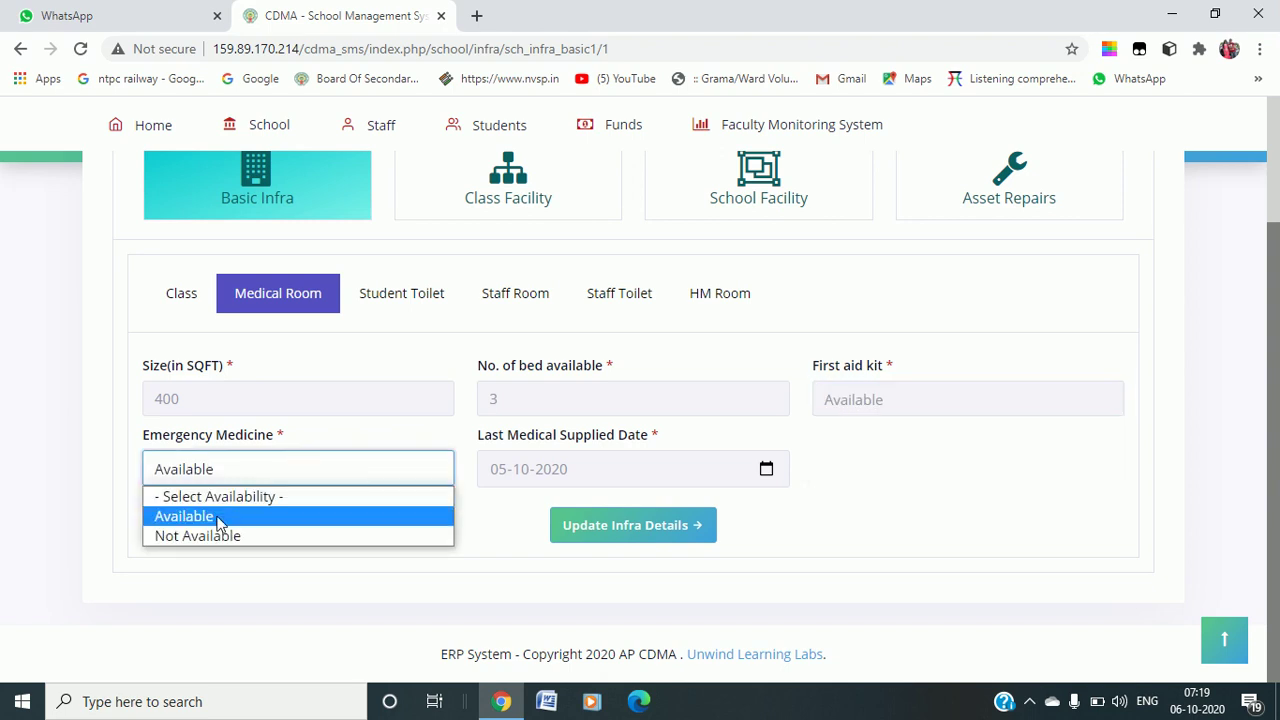
{"action": "left_click", "coordinate": [219, 523]}
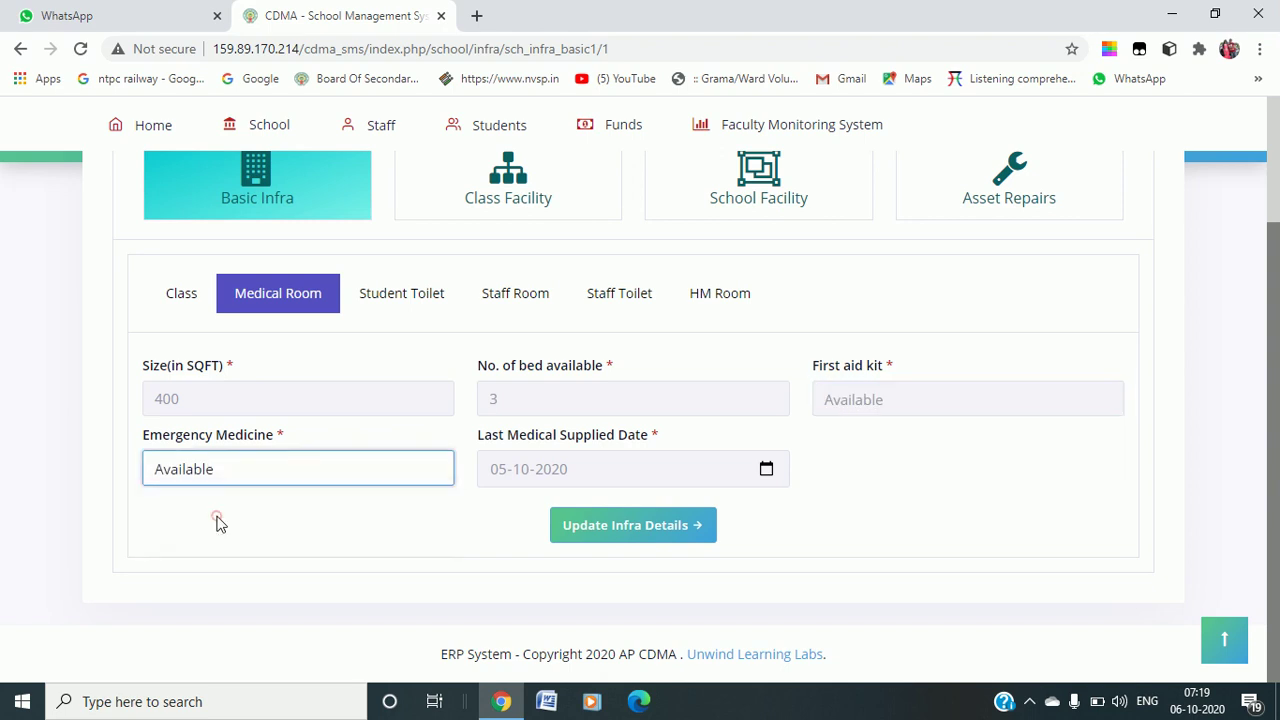
Step: Set the last medical supplied date to 04-10-2020 and submit the medical room details
{"action": "left_click", "coordinate": [766, 469]}
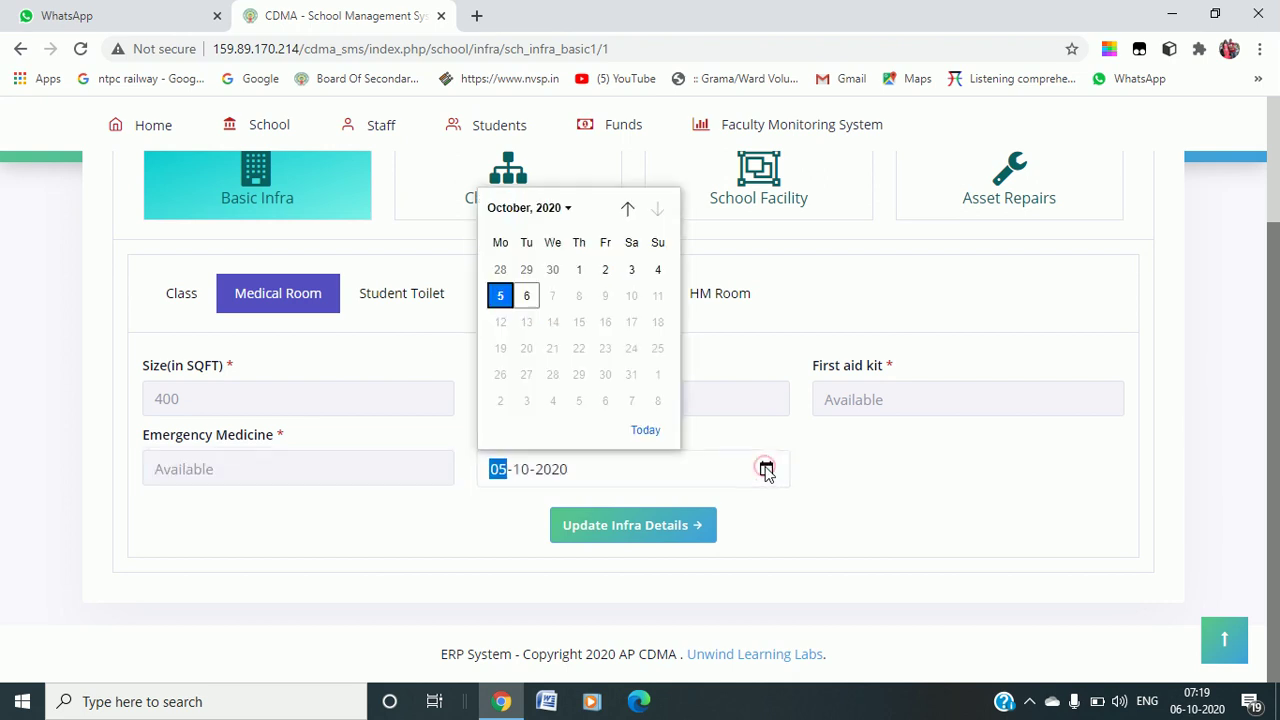
{"action": "left_click", "coordinate": [657, 270]}
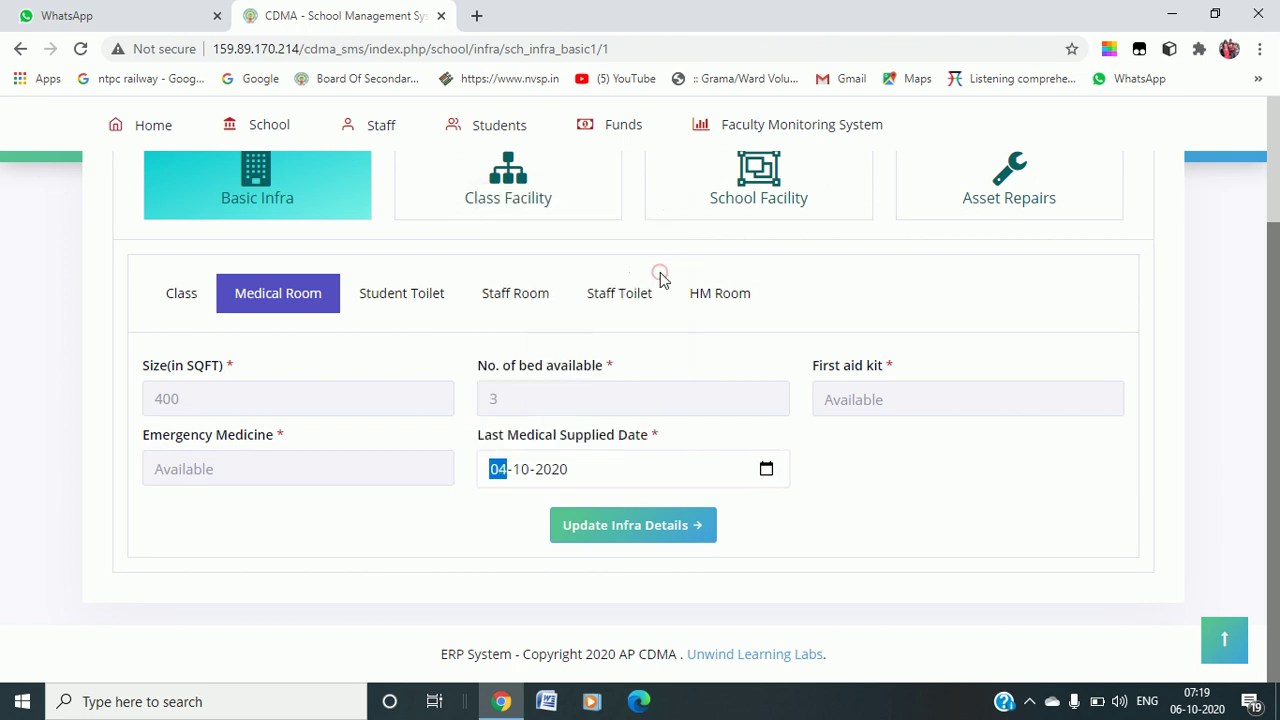
{"action": "left_click", "coordinate": [633, 531]}
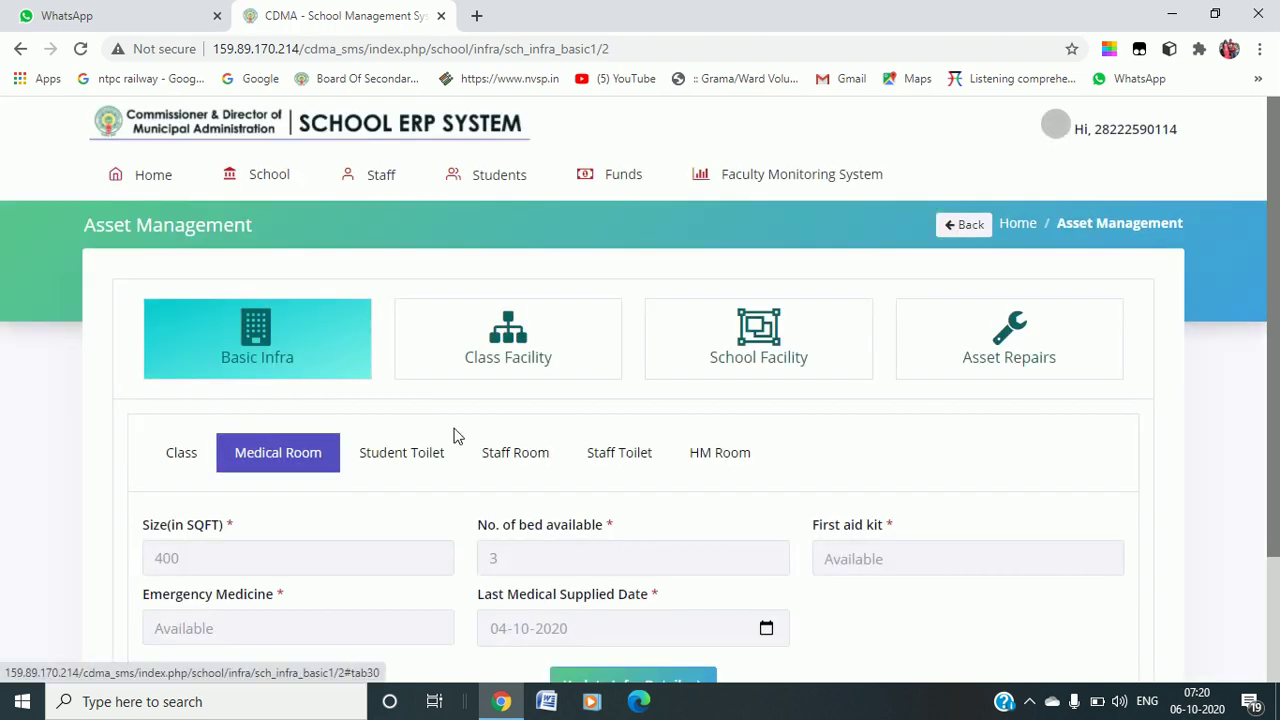
Step: Look through the Student Toilet, Staff Room, Staff Toilet and HM Room forms of Basic Infra
{"action": "scroll", "coordinate": [420, 425], "scroll_direction": "down", "scroll_amount": 1}
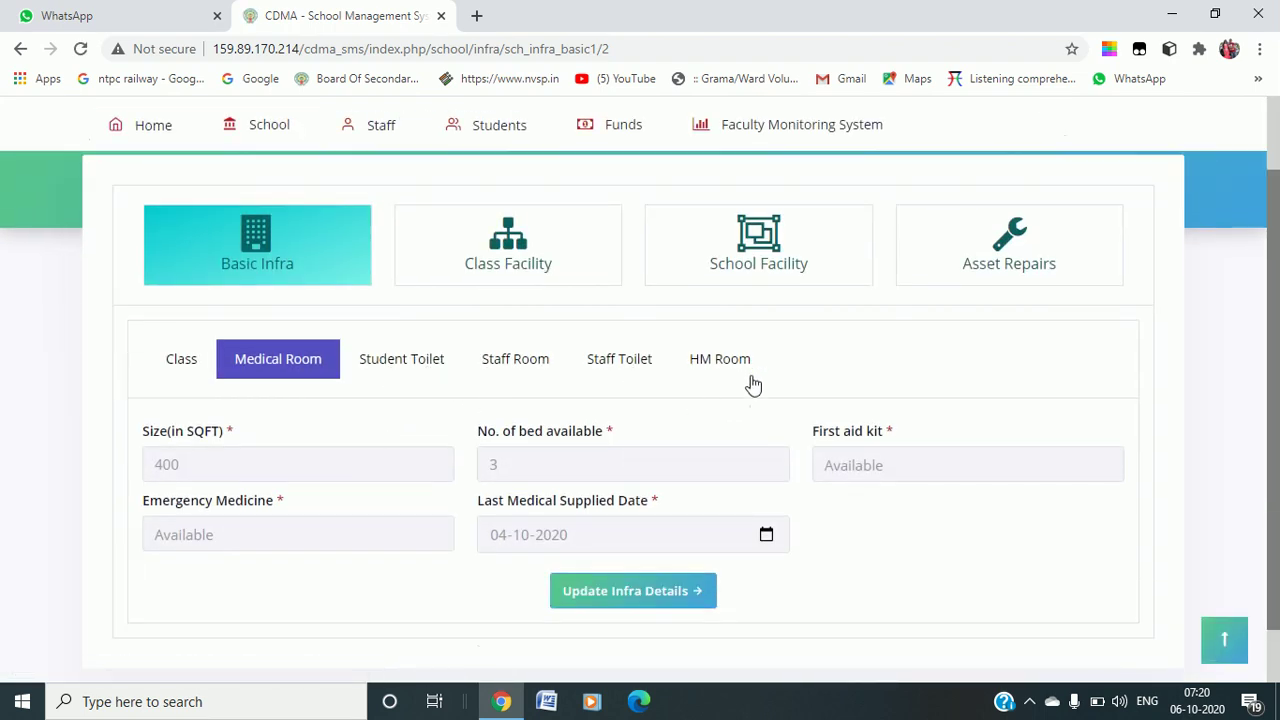
{"action": "left_click", "coordinate": [415, 367]}
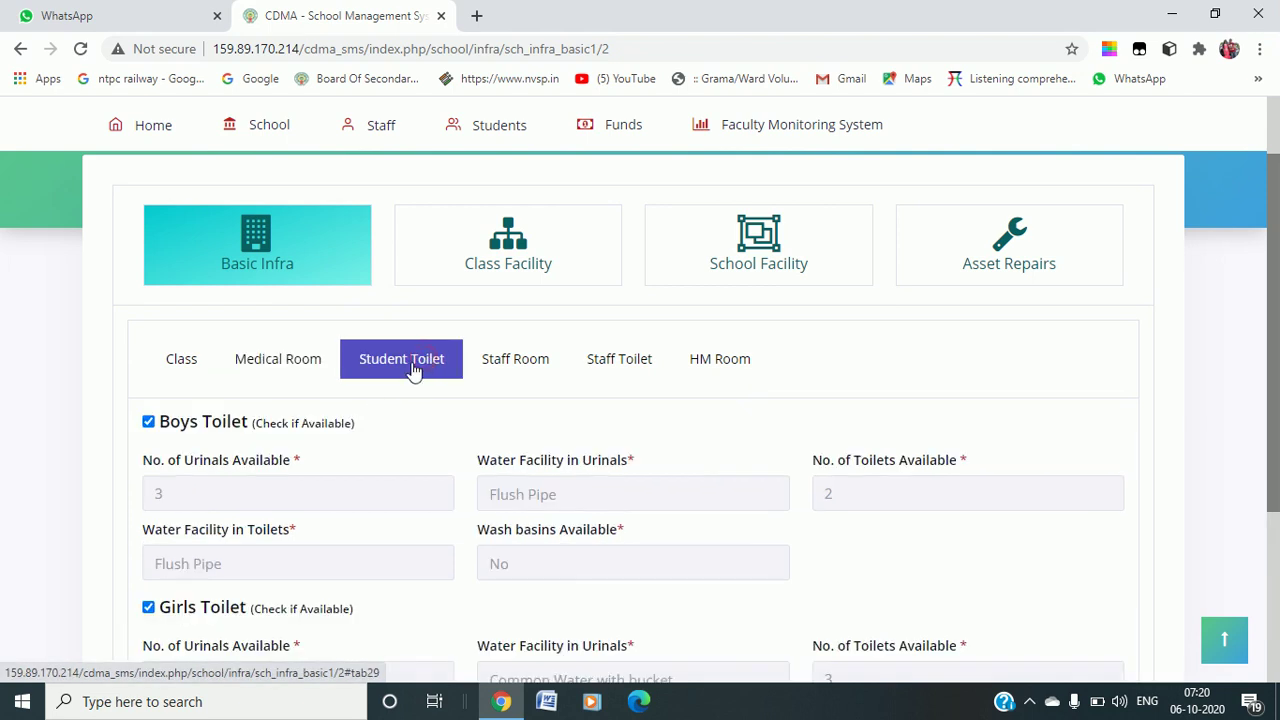
{"action": "scroll", "coordinate": [221, 465], "scroll_direction": "down", "scroll_amount": 1}
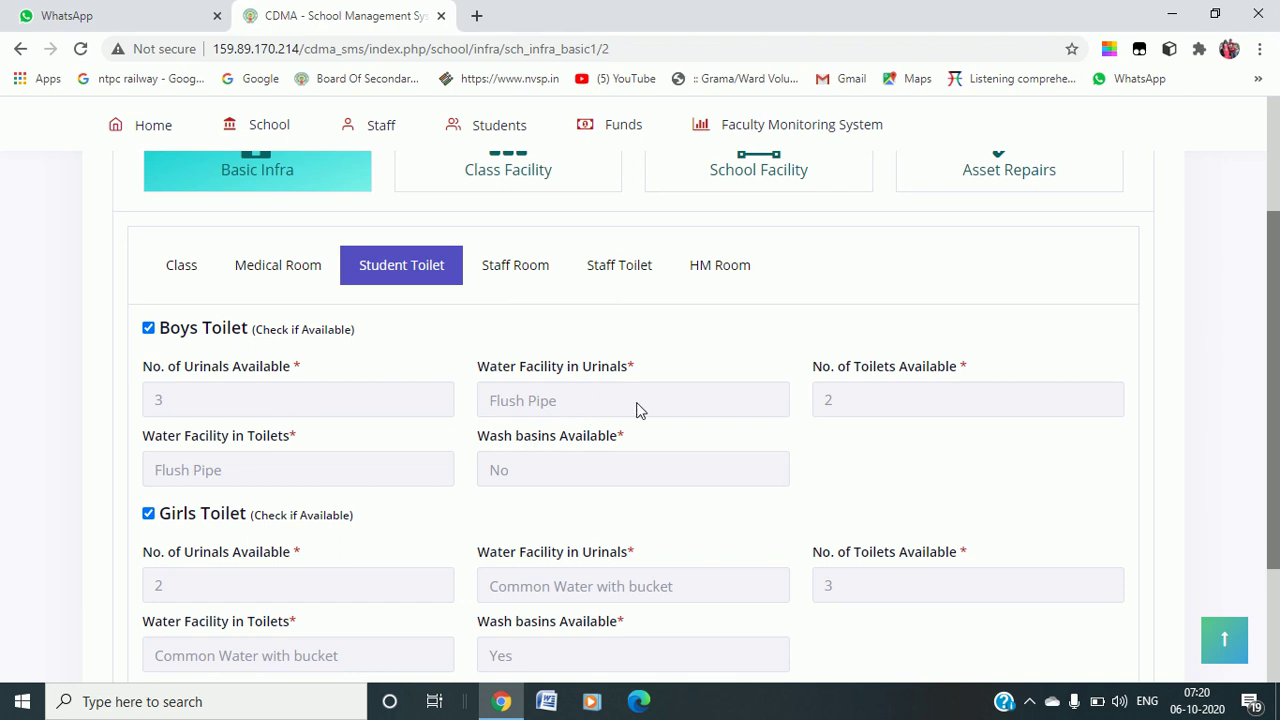
{"action": "scroll", "coordinate": [718, 516], "scroll_direction": "down", "scroll_amount": 2}
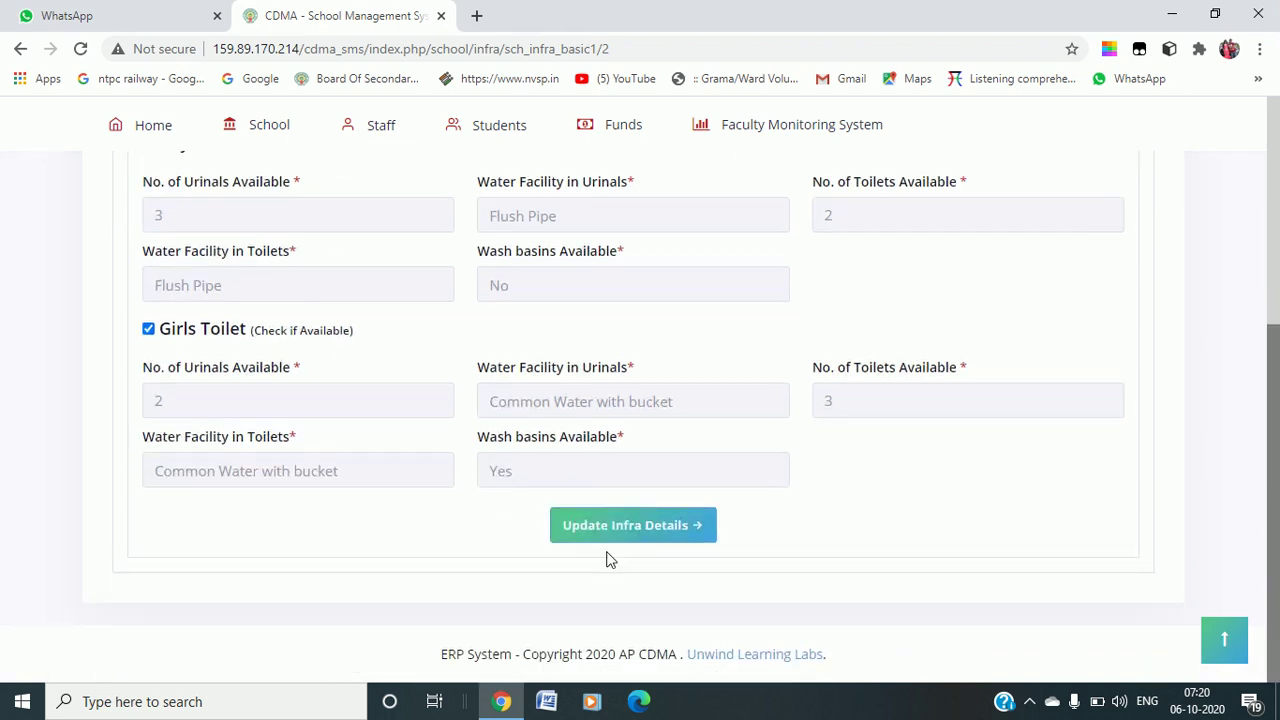
{"action": "scroll", "coordinate": [403, 534], "scroll_direction": "up", "scroll_amount": 4}
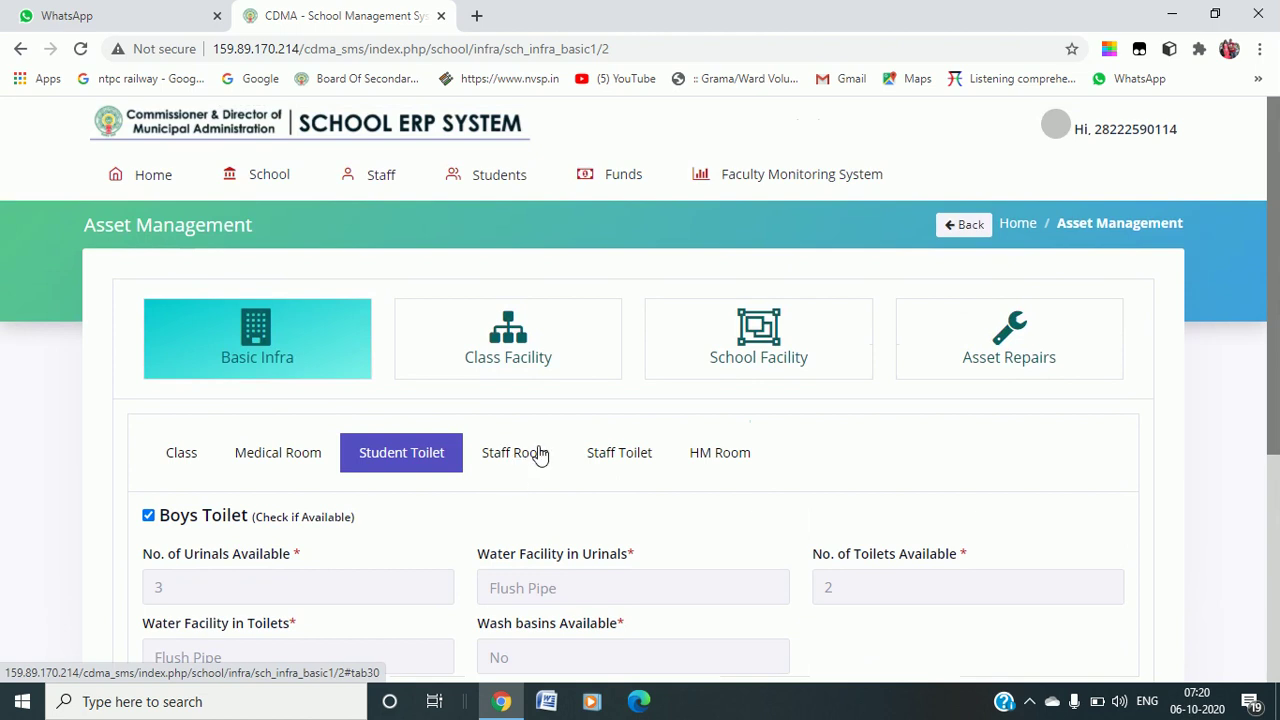
{"action": "left_click", "coordinate": [528, 455]}
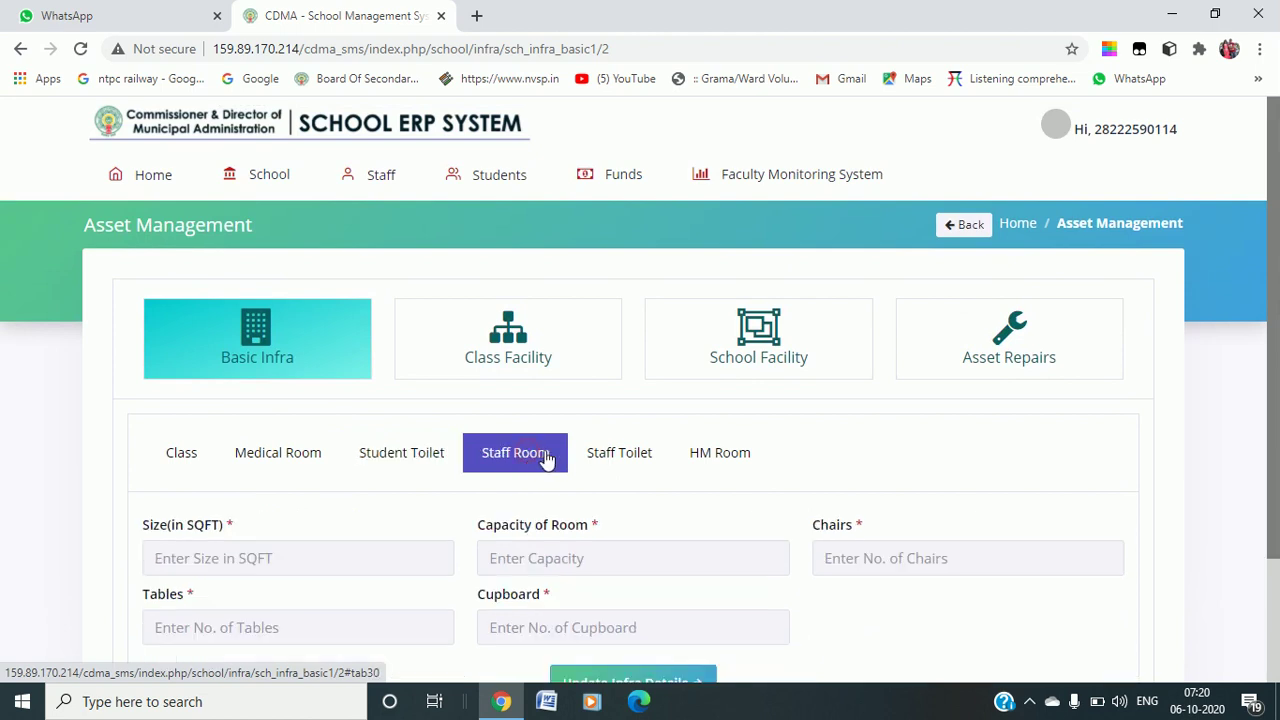
{"action": "scroll", "coordinate": [447, 514], "scroll_direction": "down", "scroll_amount": 1}
{"action": "scroll", "coordinate": [447, 514], "scroll_direction": "down", "scroll_amount": 2}
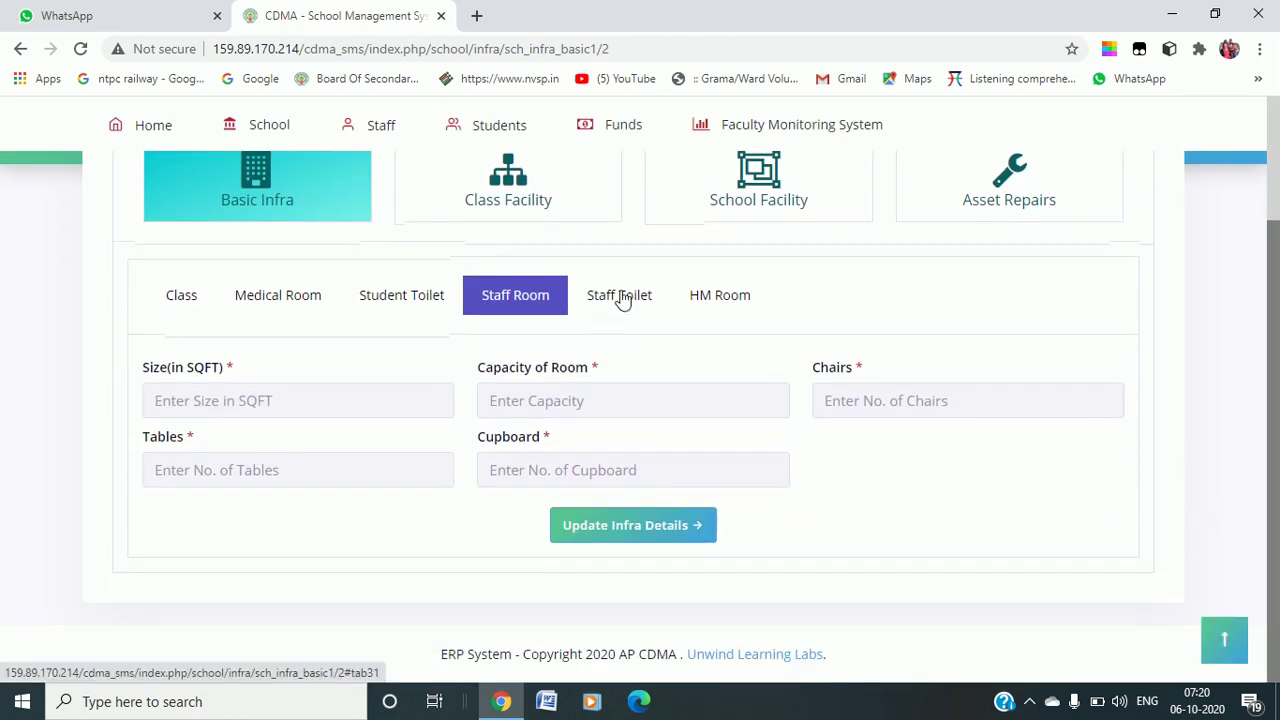
{"action": "left_click", "coordinate": [620, 297]}
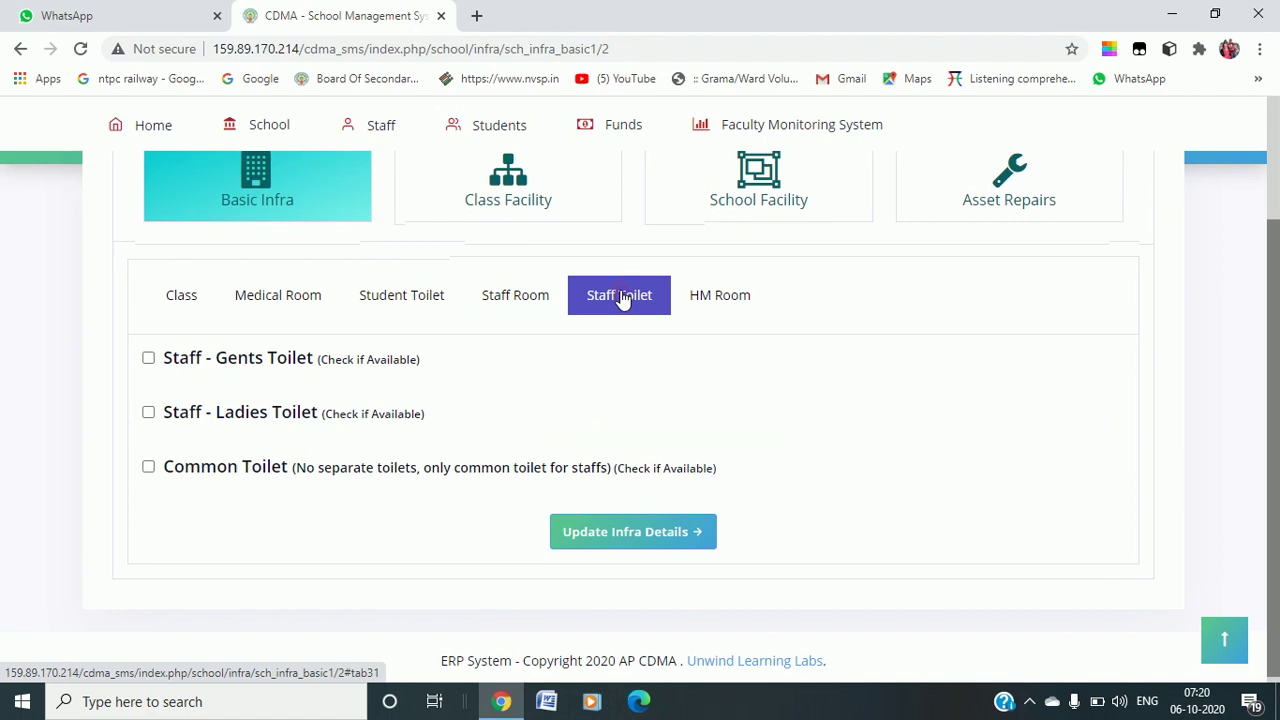
{"action": "left_click", "coordinate": [736, 300]}
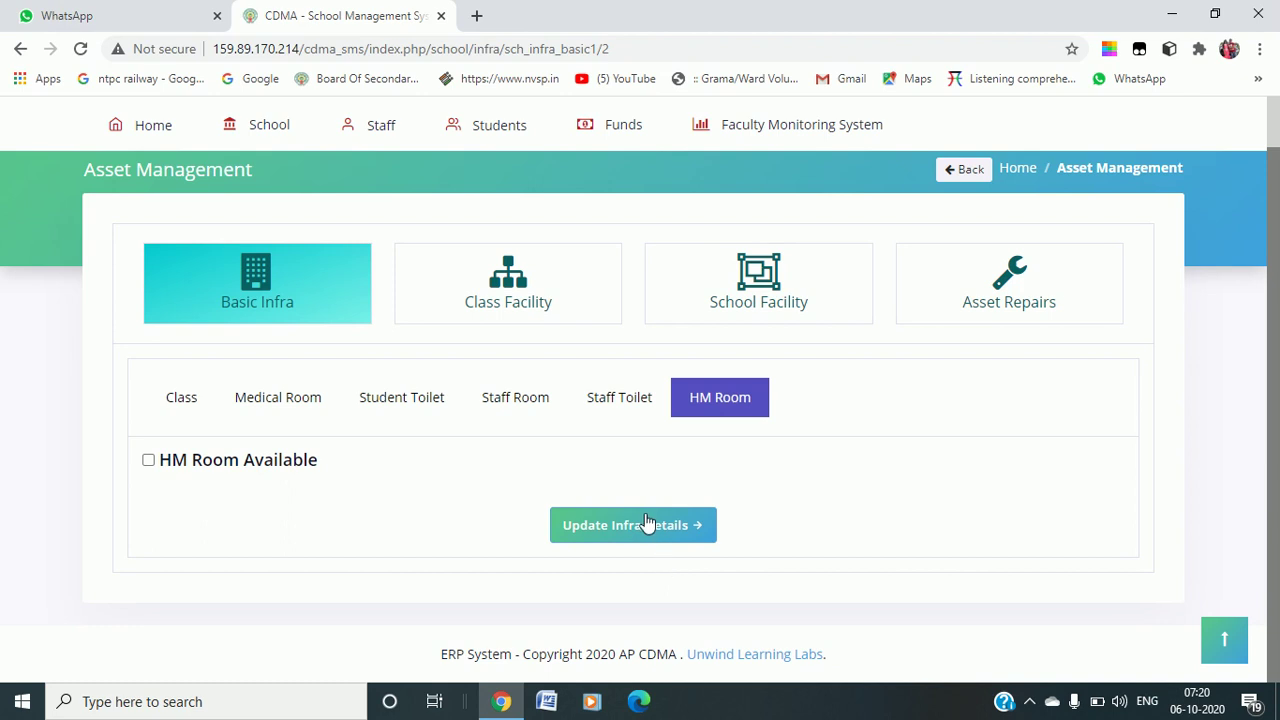
Step: Mark the HM Room as available with size 200 SQFT, 5 chairs, 2 tables and 5 cupboards, and submit the infra details
{"action": "left_click", "coordinate": [148, 462]}
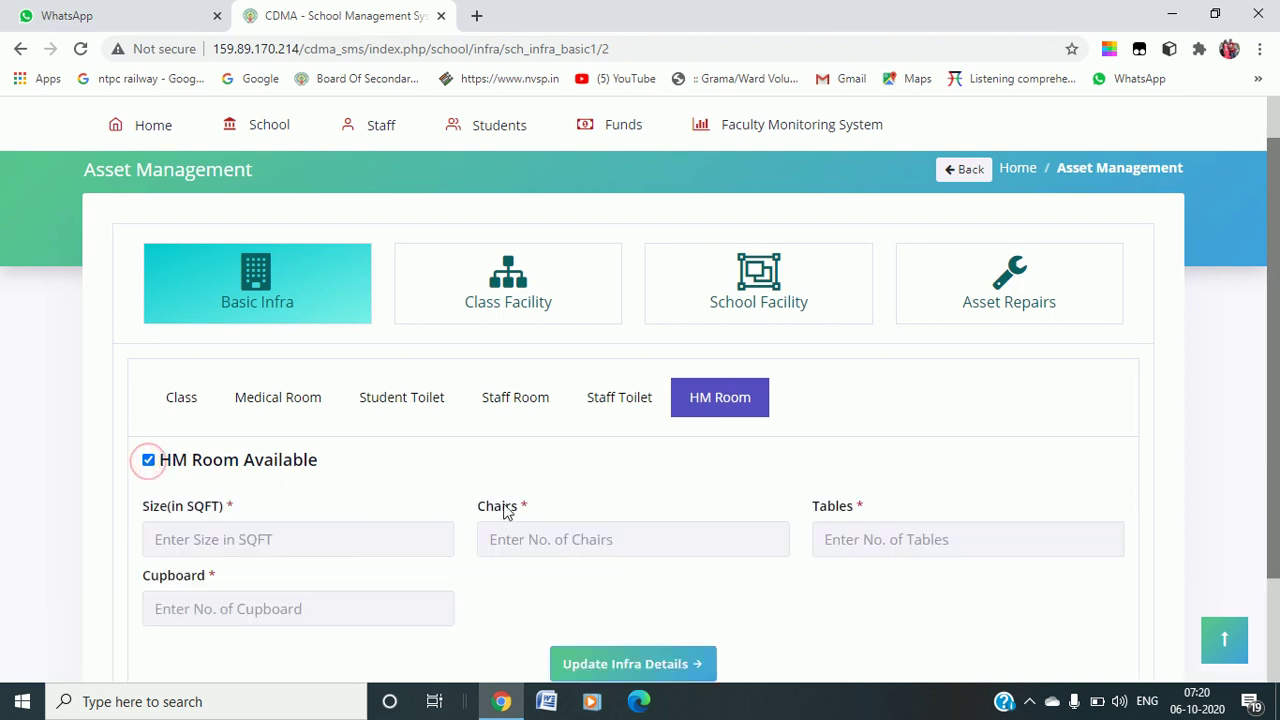
{"action": "scroll", "coordinate": [392, 451], "scroll_direction": "down", "scroll_amount": 1}
{"action": "left_click", "coordinate": [290, 453]}
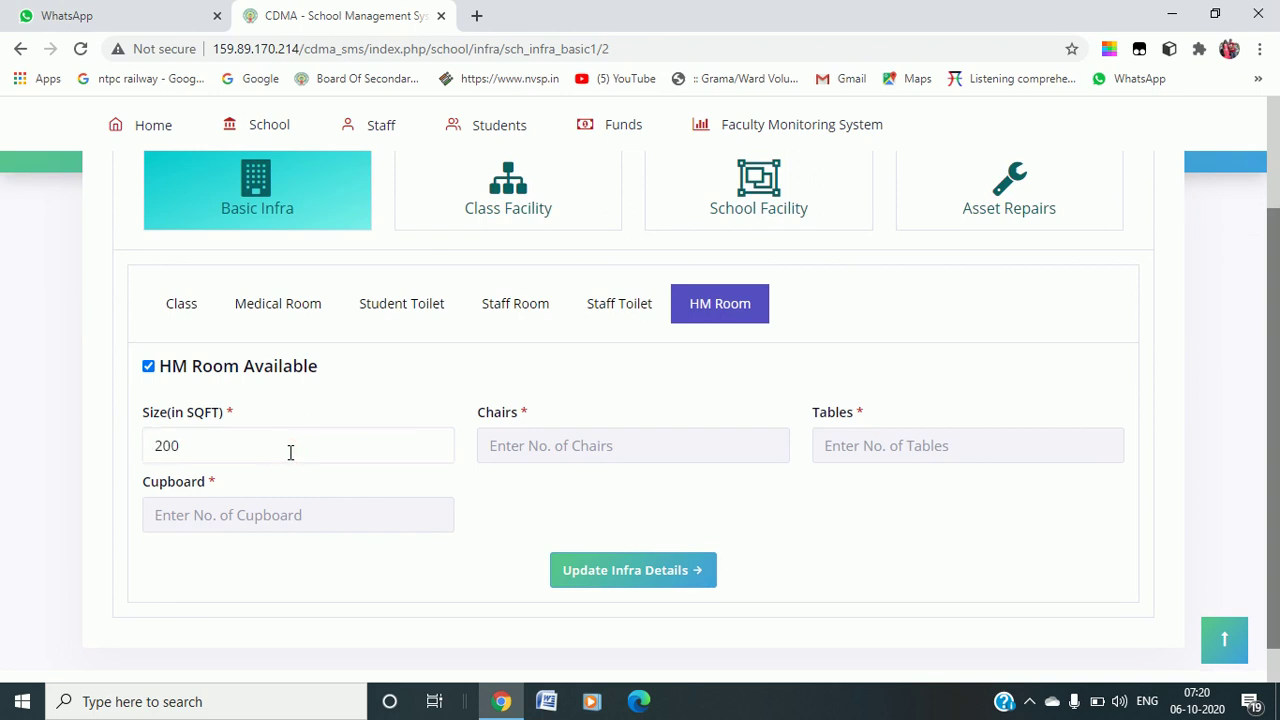
{"action": "left_click", "coordinate": [571, 451]}
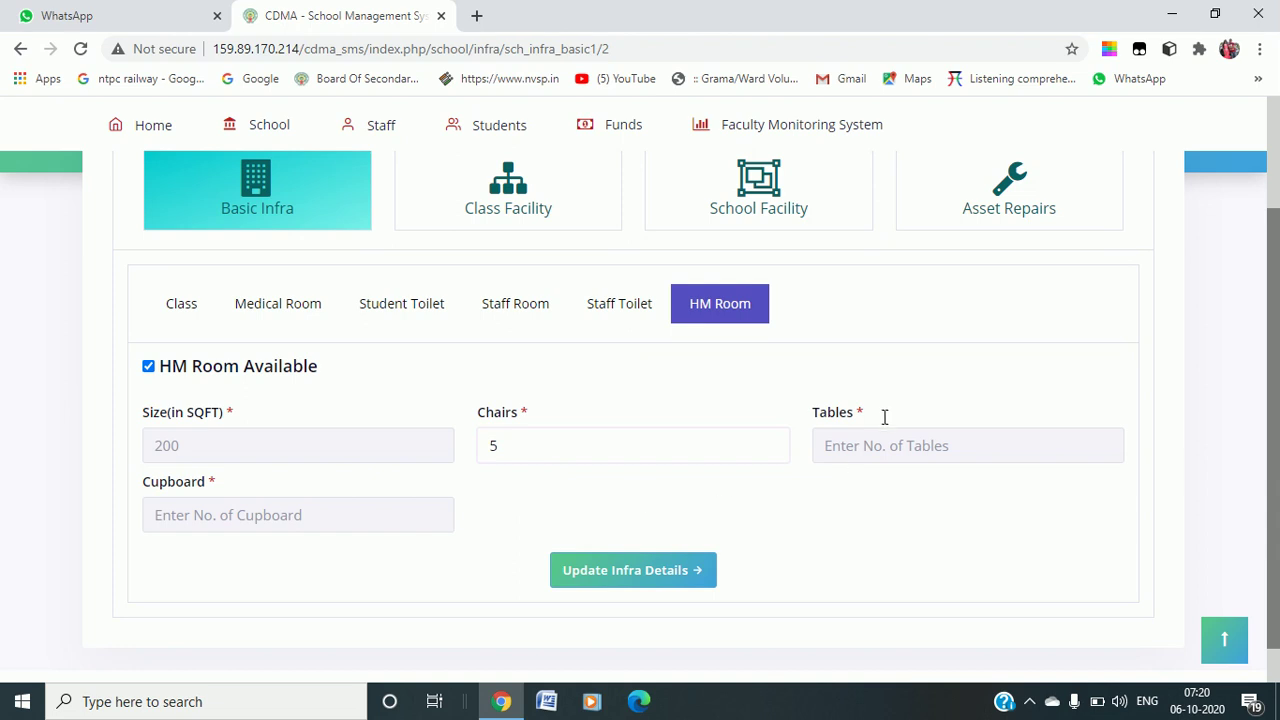
{"action": "left_click", "coordinate": [889, 449]}
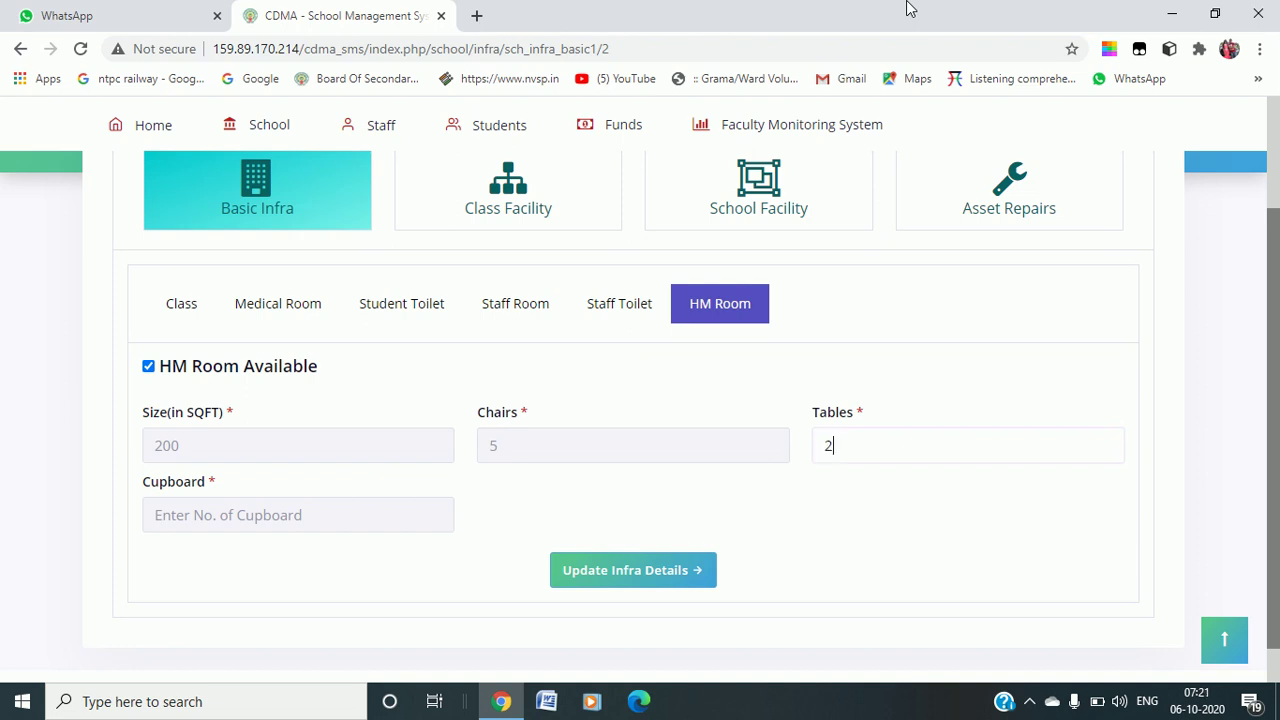
{"action": "left_click", "coordinate": [212, 524]}
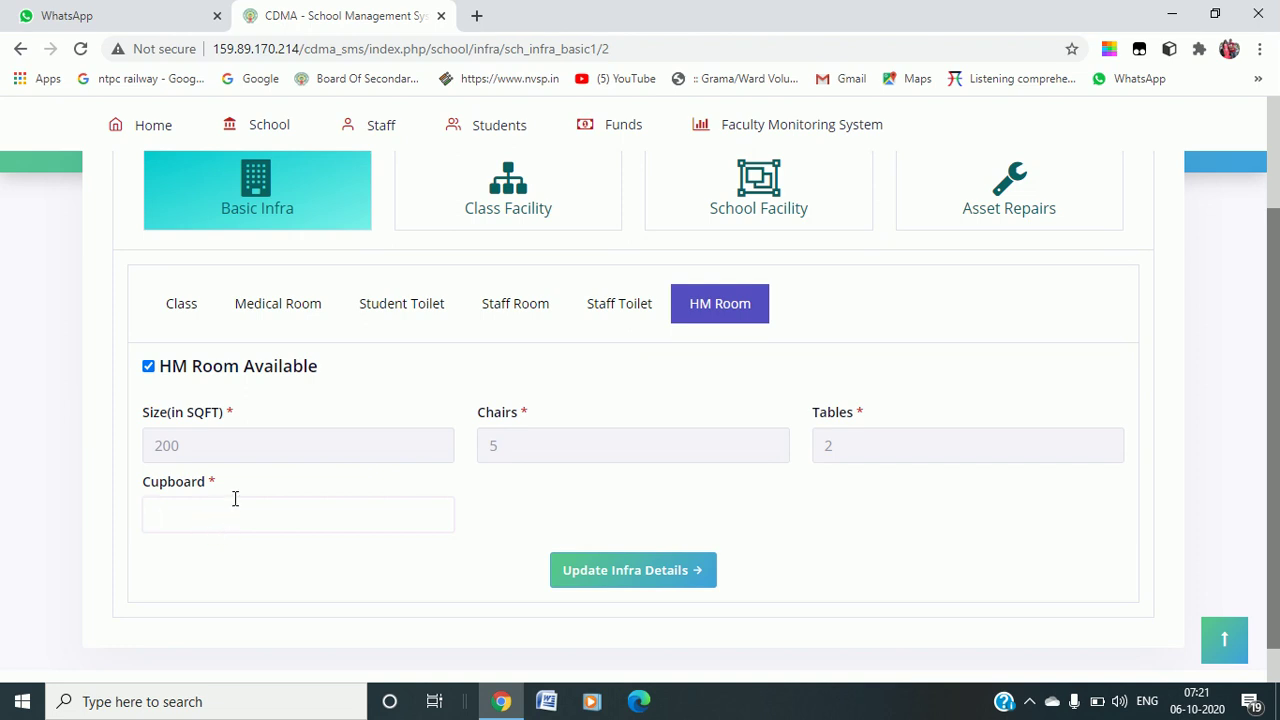
{"action": "left_click", "coordinate": [603, 574]}
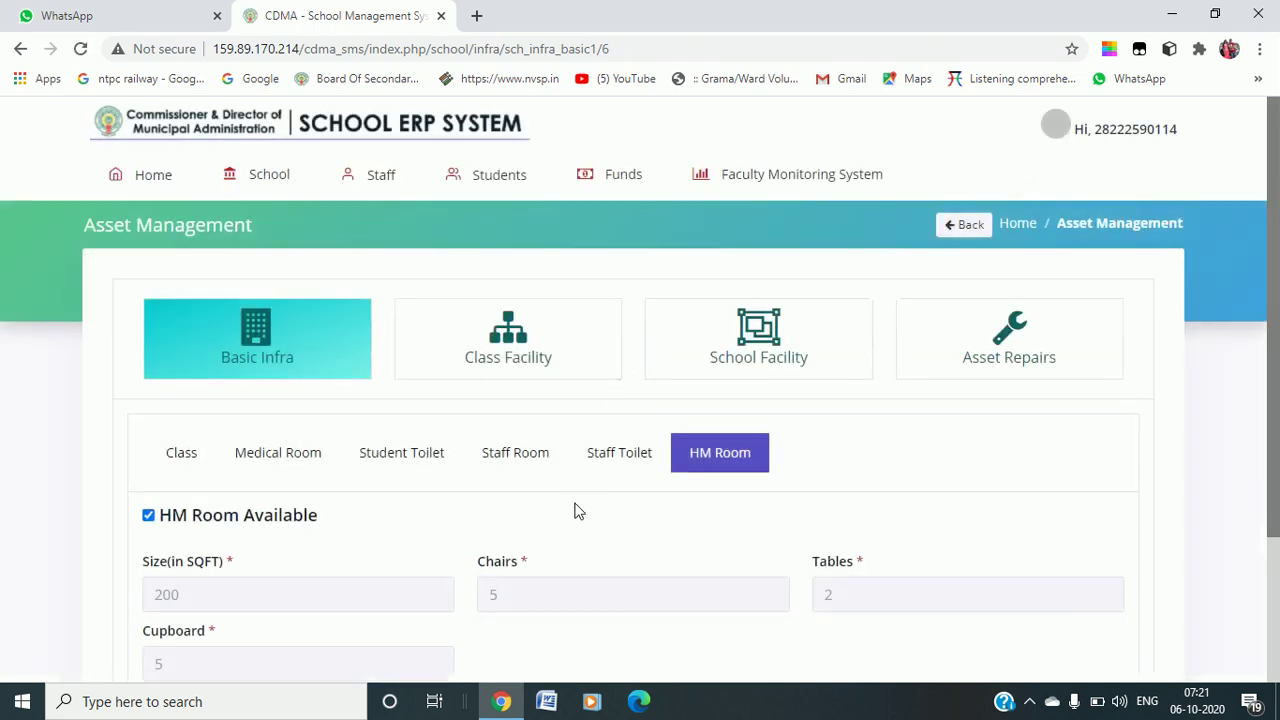
Step: Open the Class Facility section and go to the table of facilities available in Class 1
{"action": "left_click", "coordinate": [575, 349]}
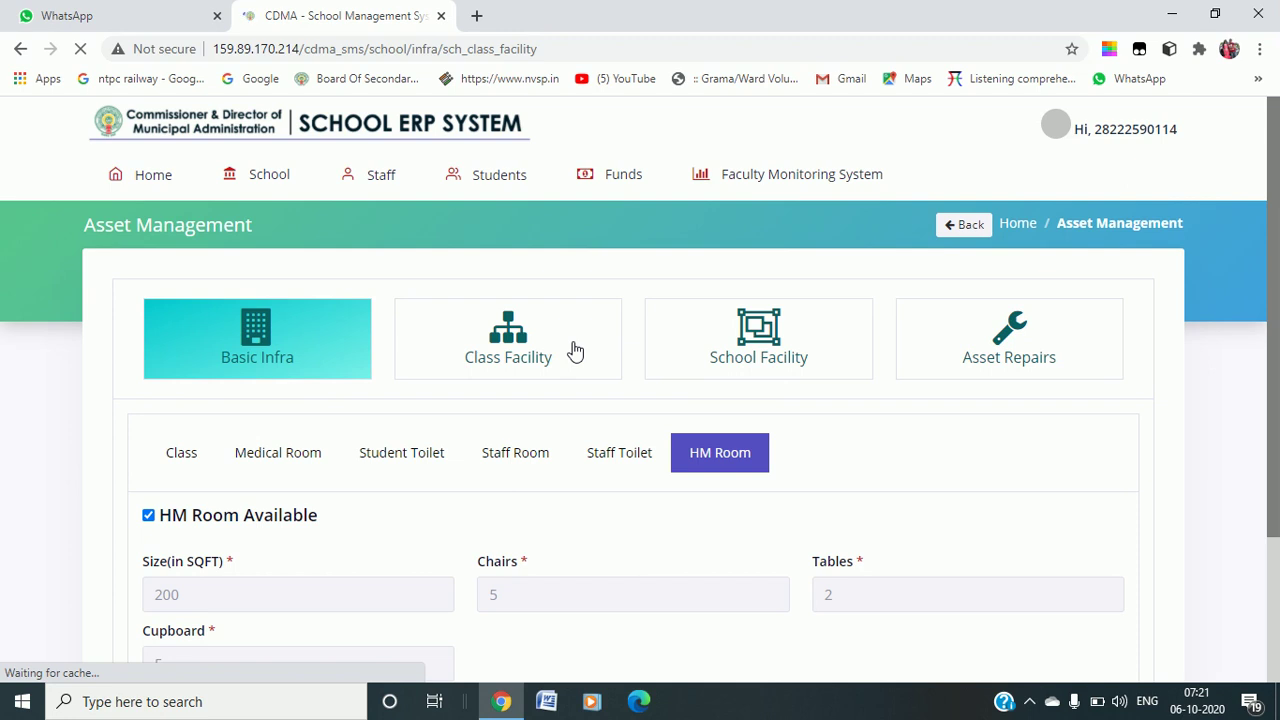
{"action": "scroll", "coordinate": [372, 486], "scroll_direction": "down", "scroll_amount": 1}
{"action": "scroll", "coordinate": [388, 478], "scroll_direction": "down", "scroll_amount": 2}
{"action": "scroll", "coordinate": [330, 485], "scroll_direction": "down", "scroll_amount": 1}
{"action": "scroll", "coordinate": [420, 530], "scroll_direction": "up", "scroll_amount": 1}
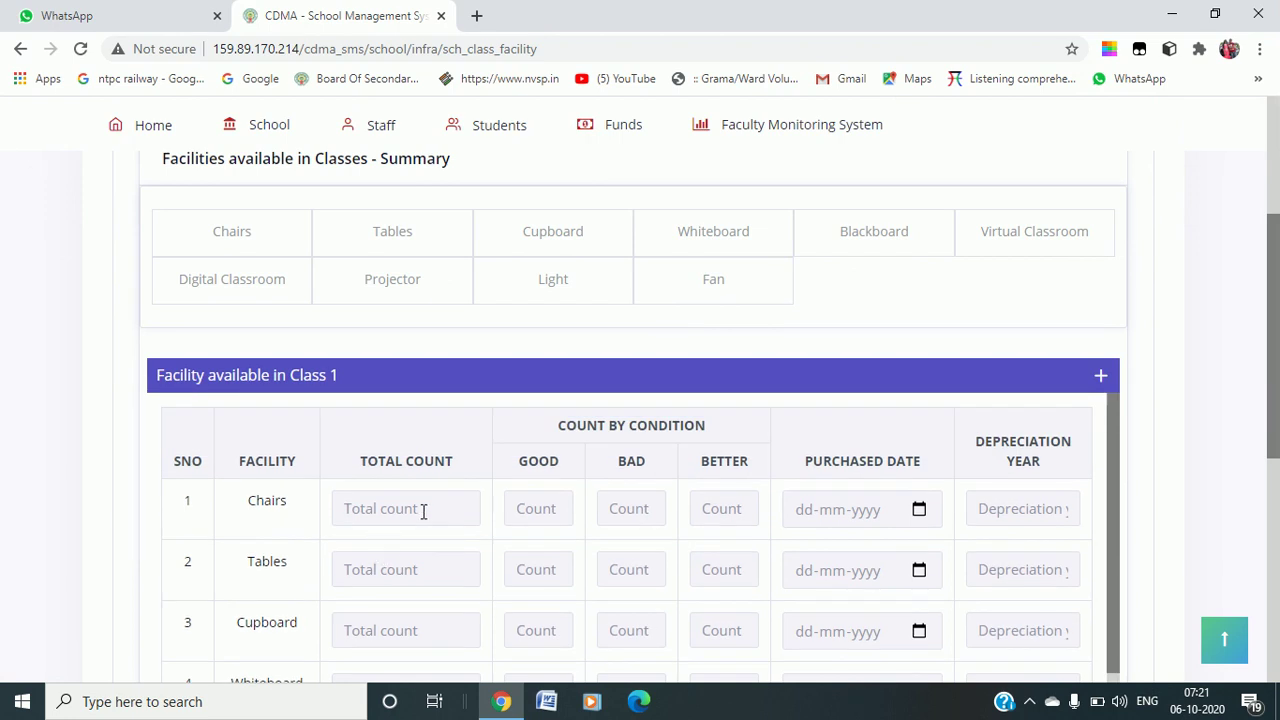
Step: For the Class 1 chairs, set the total count to 4, split into 2 good, 1 bad and 1 better
{"action": "left_click", "coordinate": [423, 511]}
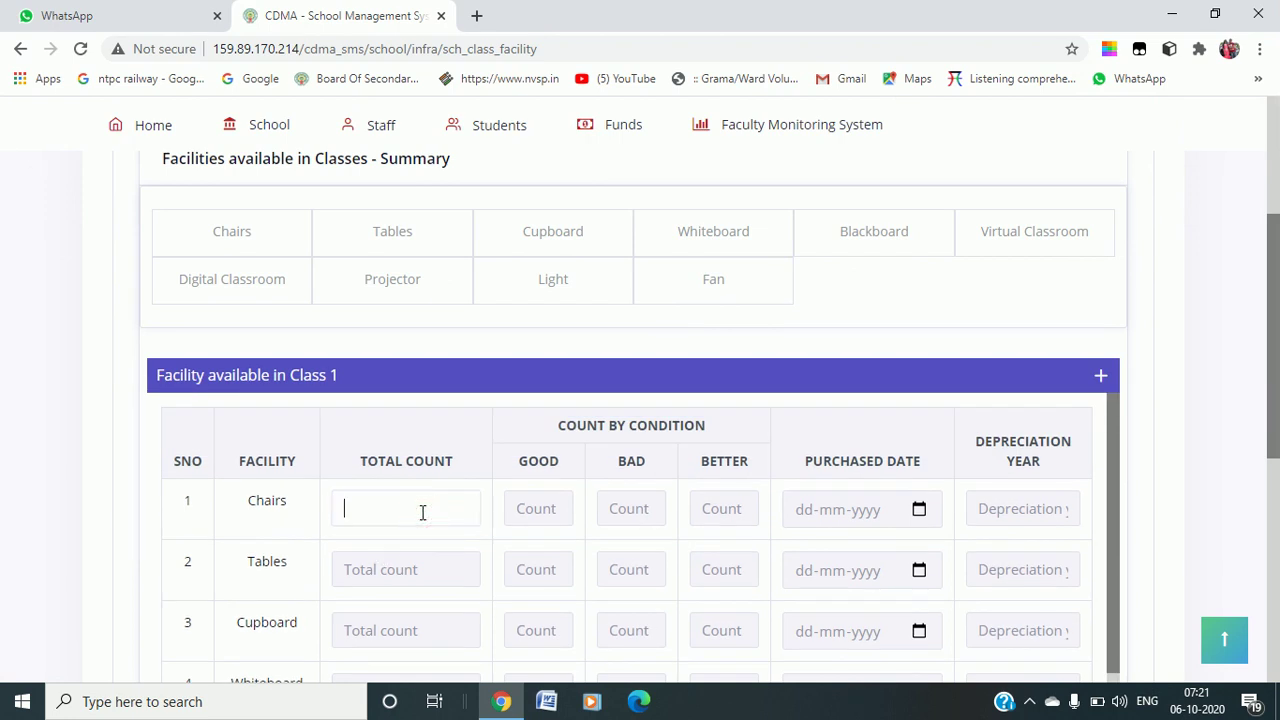
{"action": "type", "text": "1"}
{"action": "left_click", "coordinate": [528, 504]}
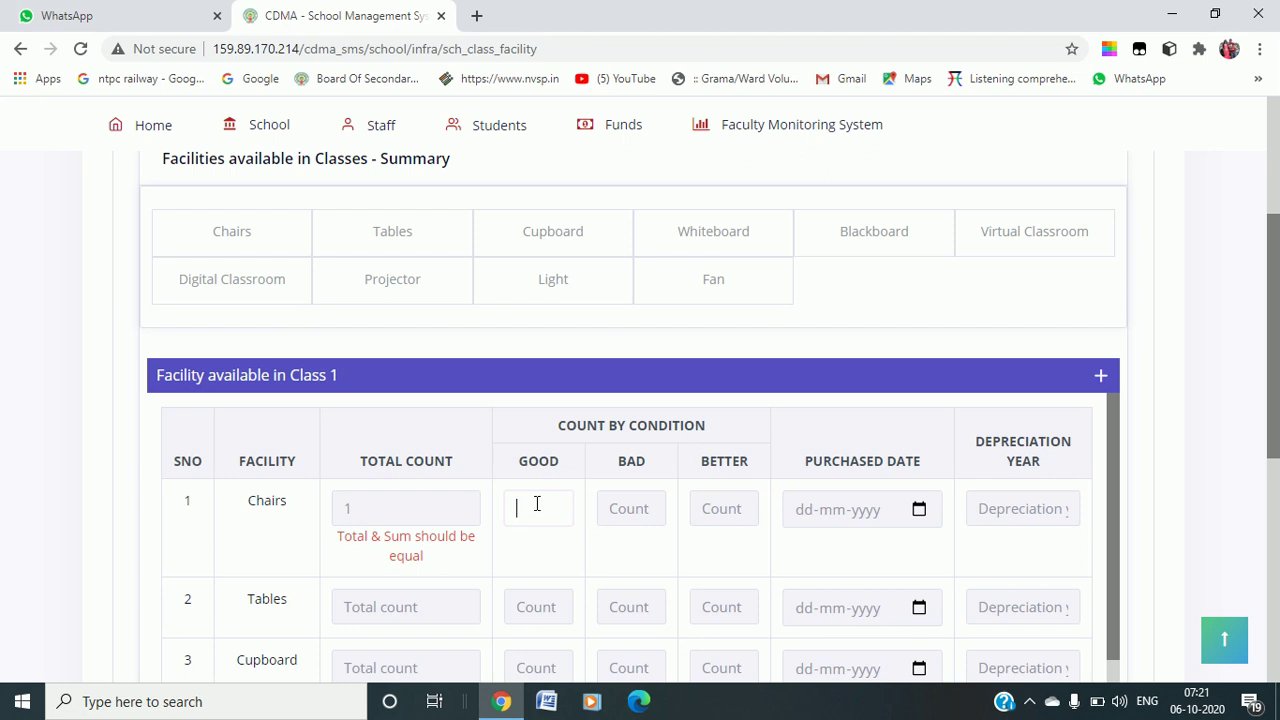
{"action": "left_click", "coordinate": [457, 504]}
{"action": "key", "text": "BackSpace"}
{"action": "type", "text": "4"}
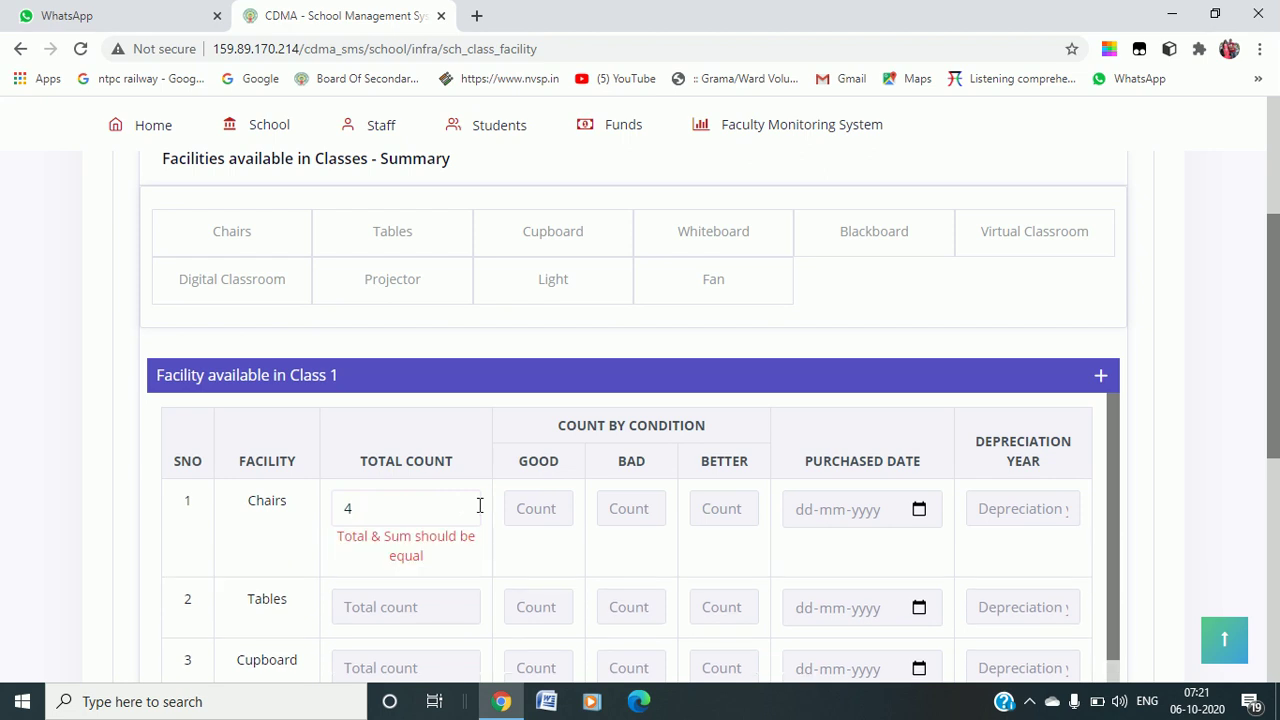
{"action": "left_click", "coordinate": [555, 508]}
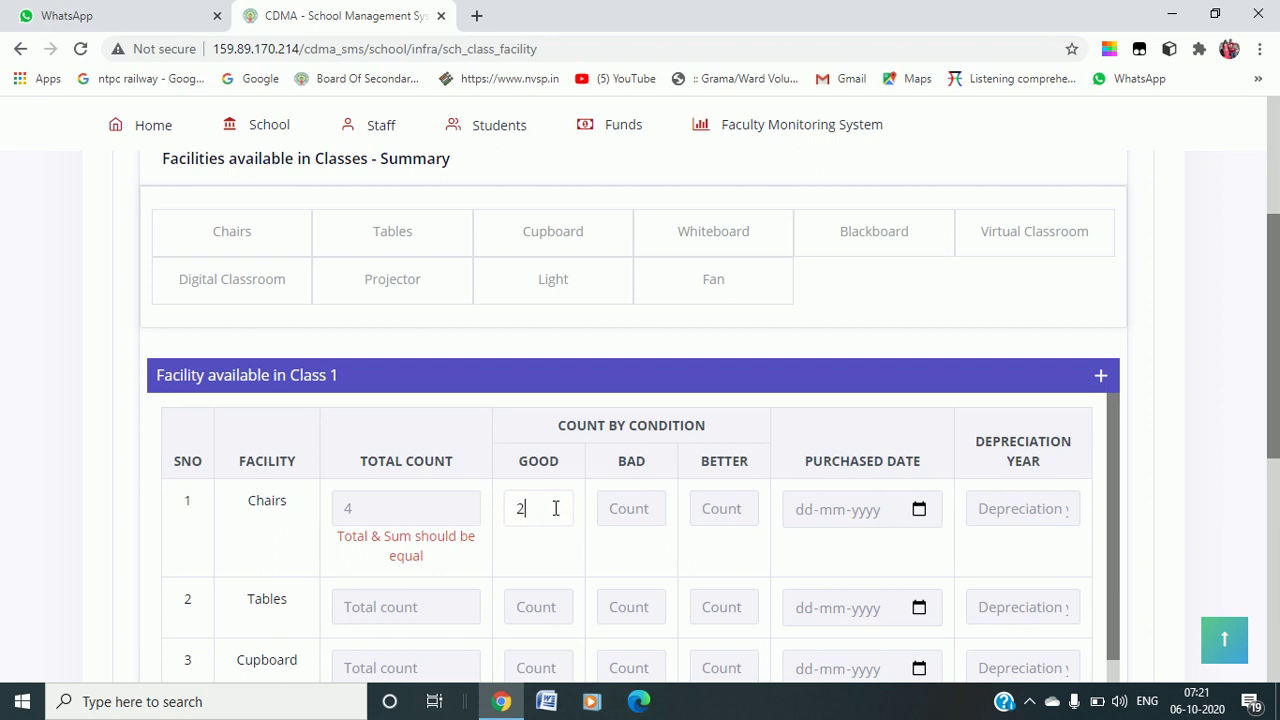
{"action": "left_click", "coordinate": [636, 513]}
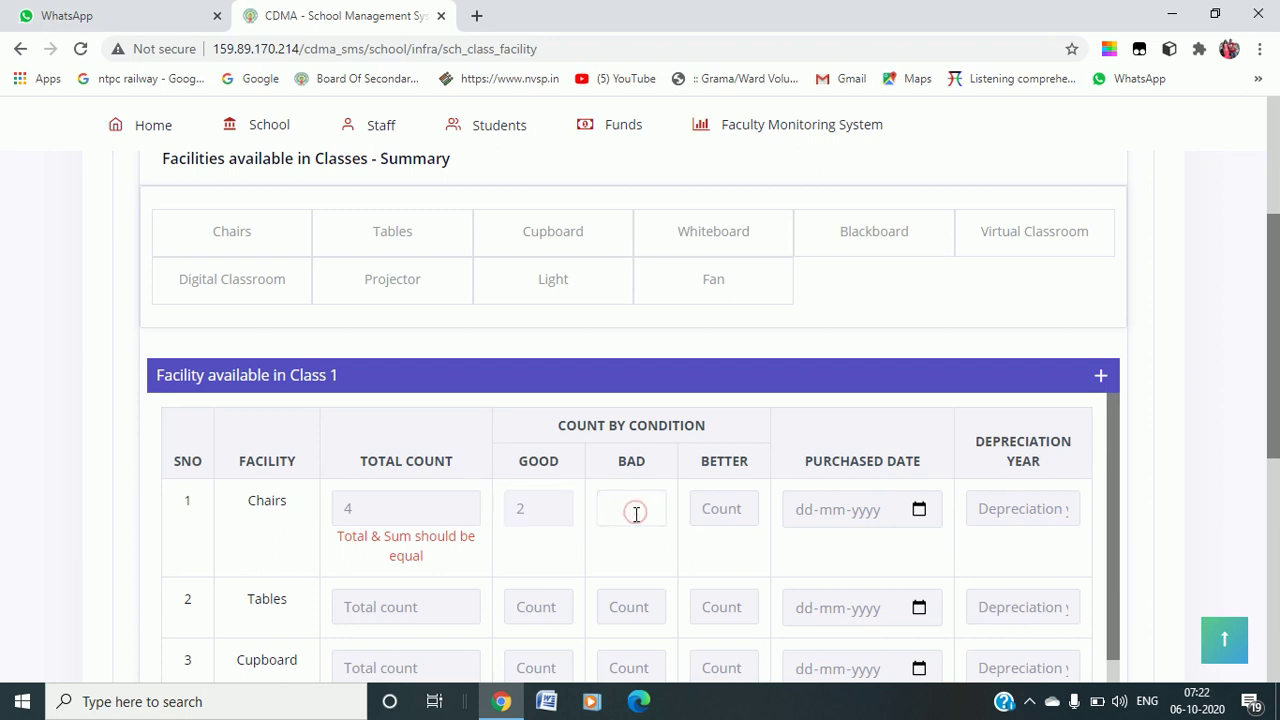
{"action": "left_click", "coordinate": [736, 512]}
{"action": "type", "text": "1"}
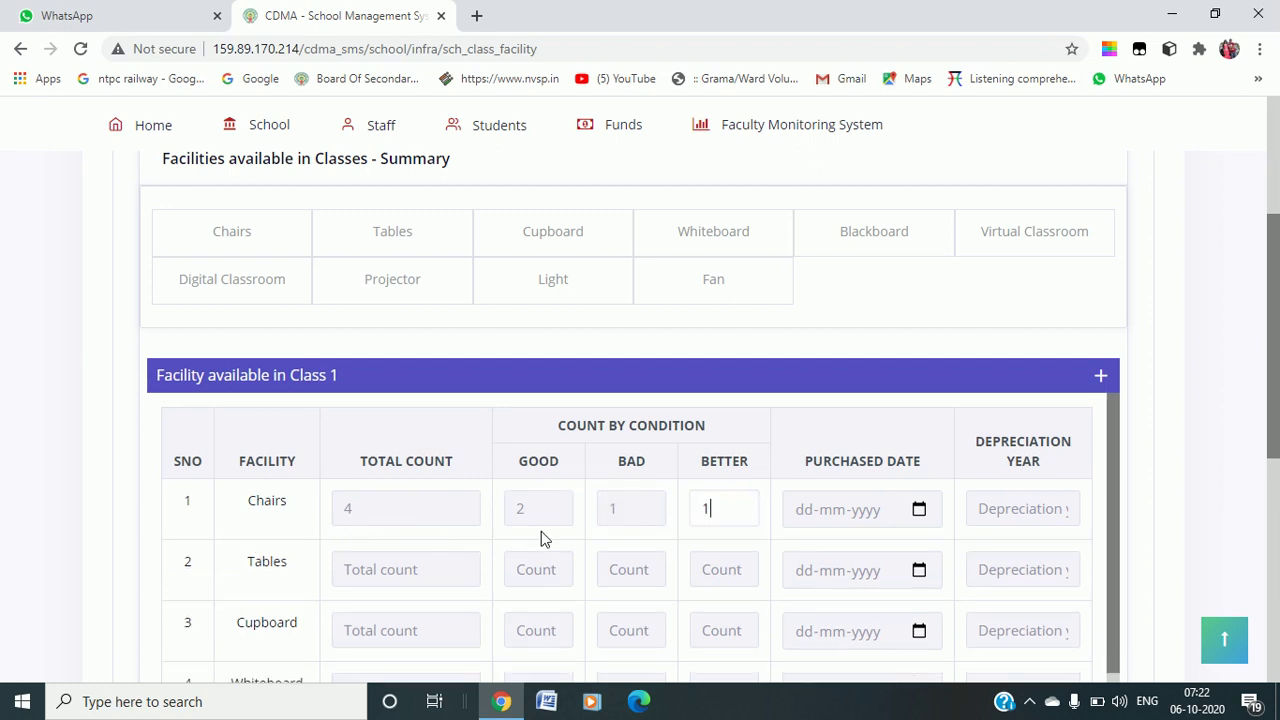
Step: Set the purchased date of the Class 1 chairs to 06-09-2017
{"action": "left_click", "coordinate": [920, 510]}
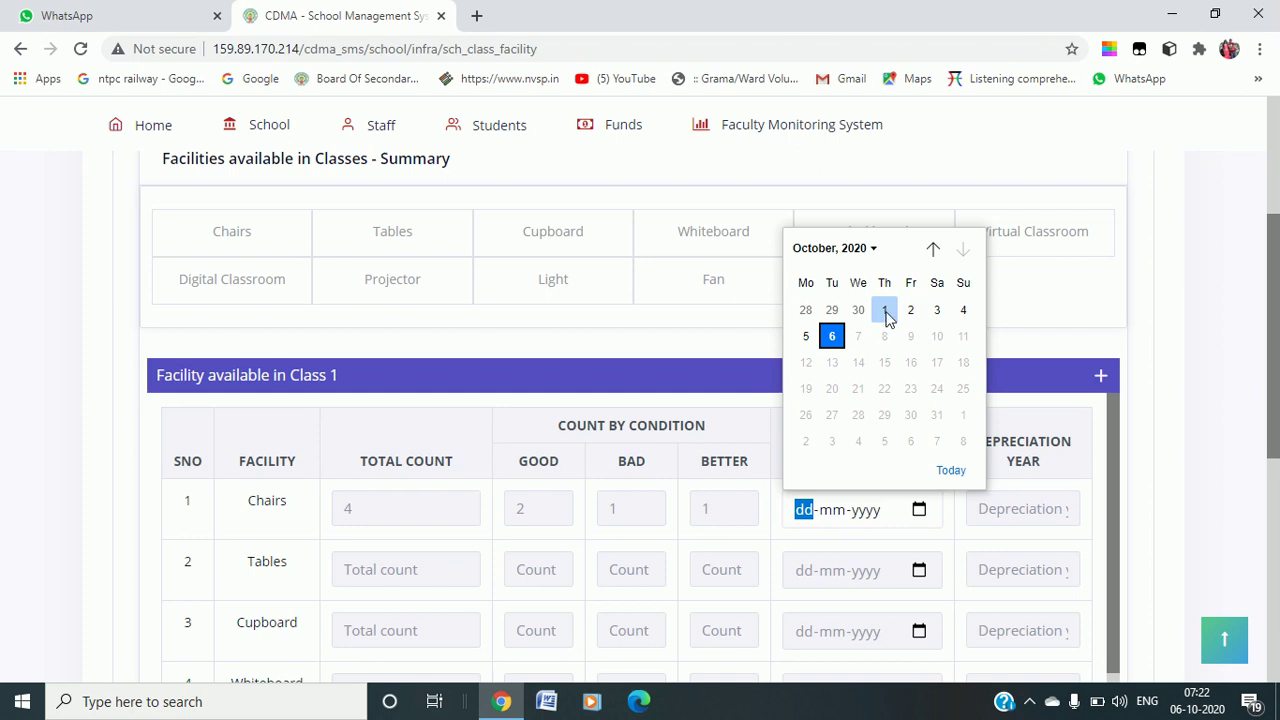
{"action": "left_click", "coordinate": [871, 249]}
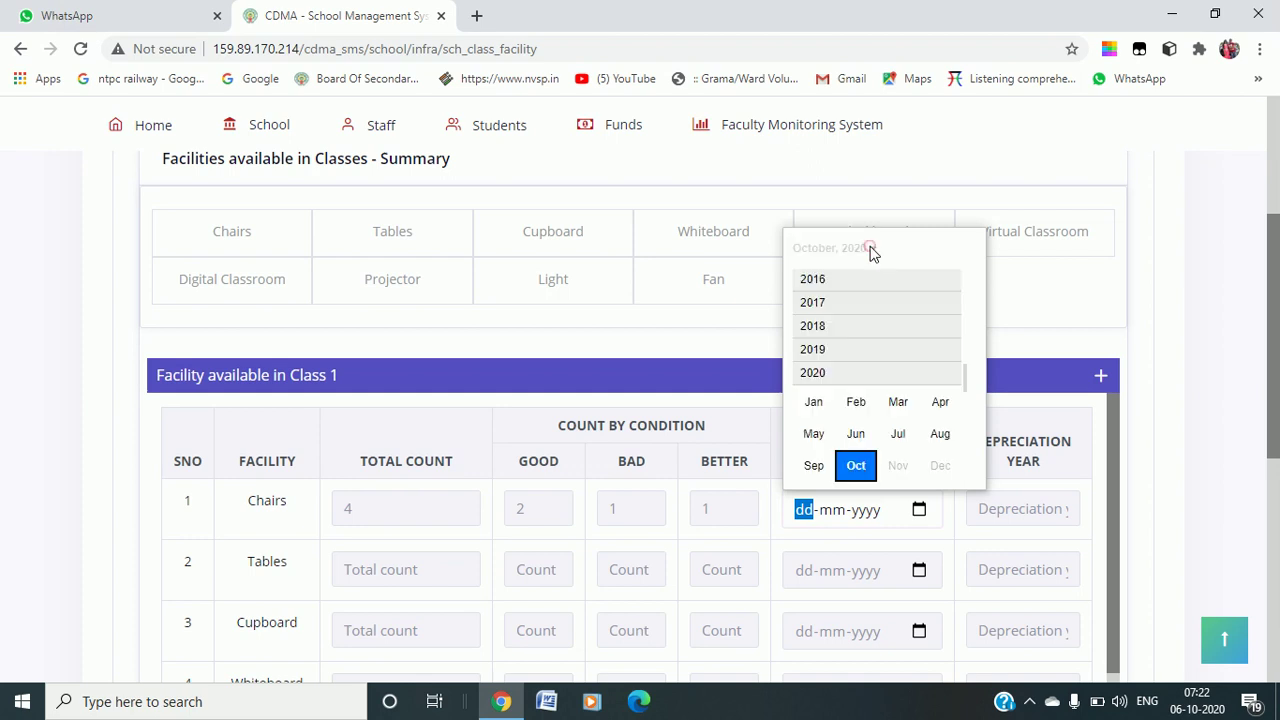
{"action": "left_click", "coordinate": [826, 302]}
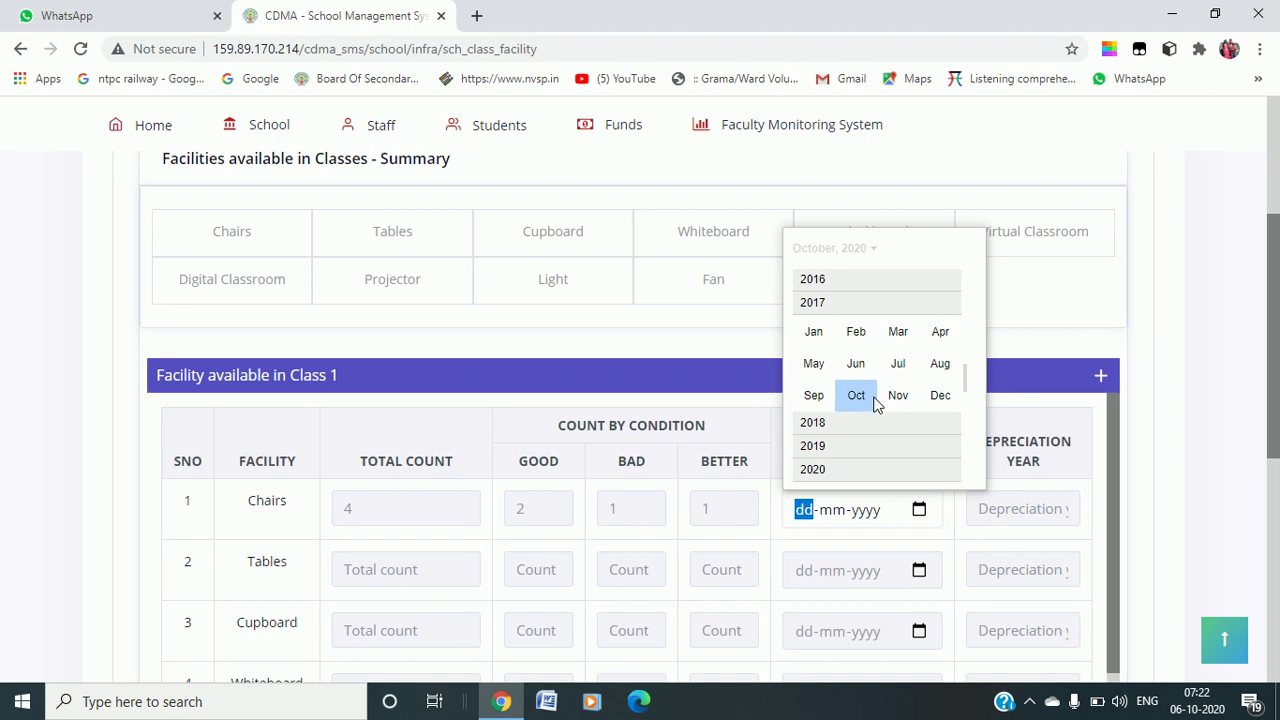
{"action": "left_click", "coordinate": [823, 398]}
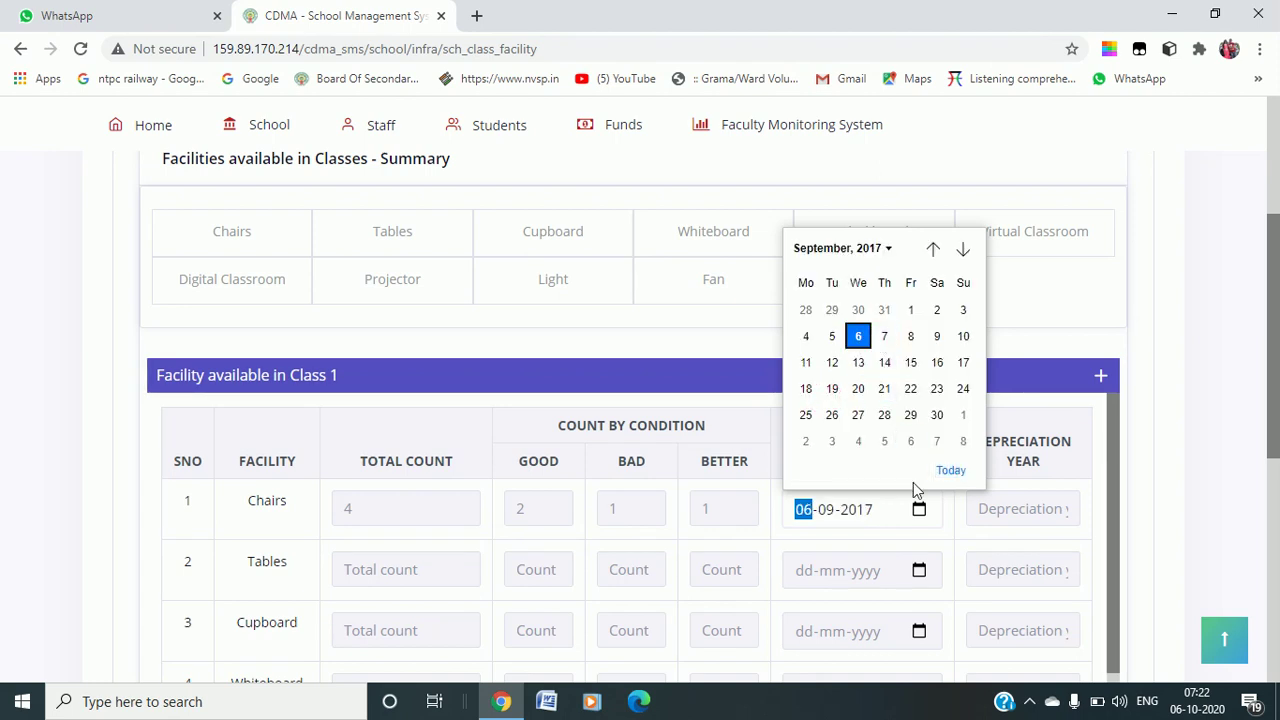
{"action": "left_click", "coordinate": [856, 340]}
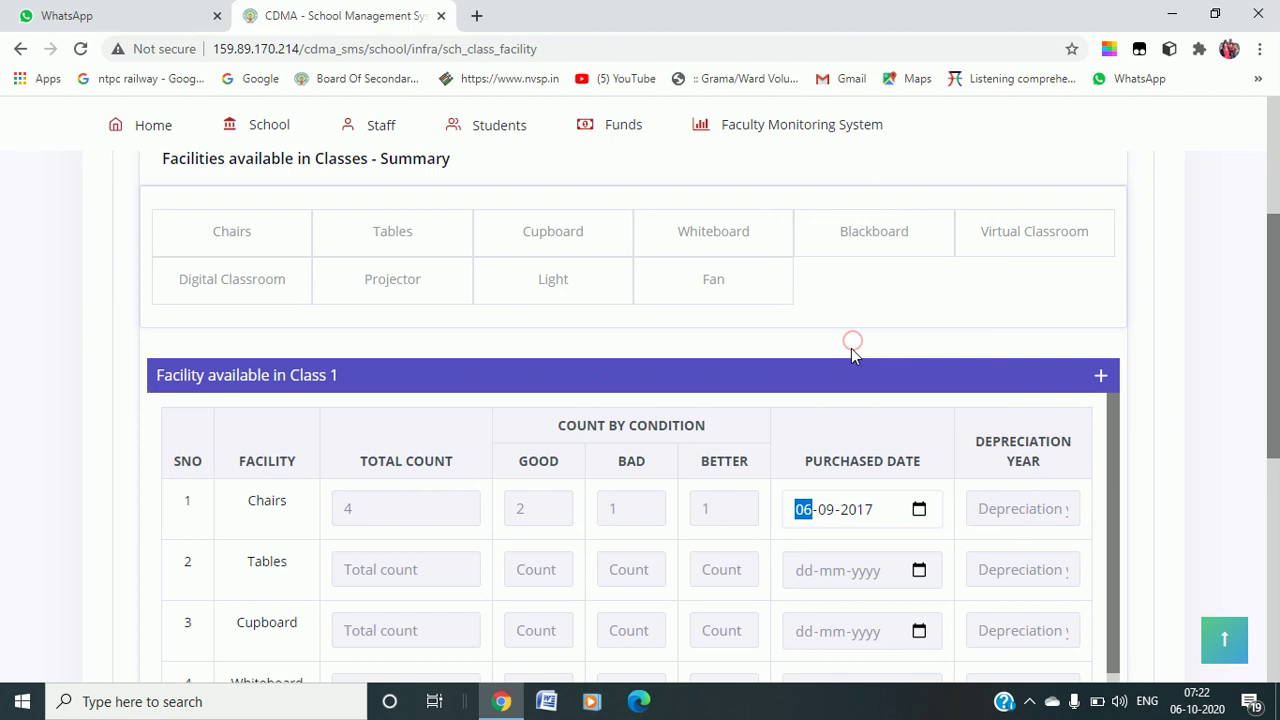
Step: Set the depreciation year of the Class 1 chairs to 3
{"action": "left_click", "coordinate": [1040, 509]}
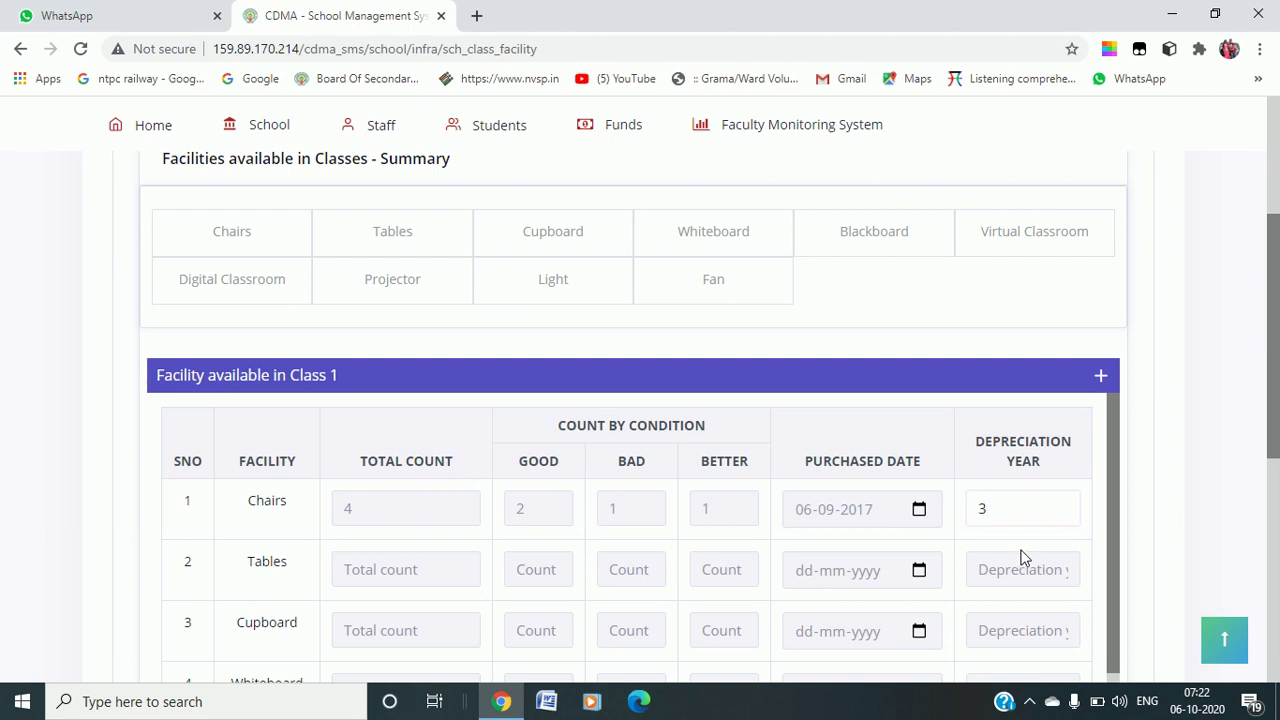
{"action": "key", "text": "BackSpace"}
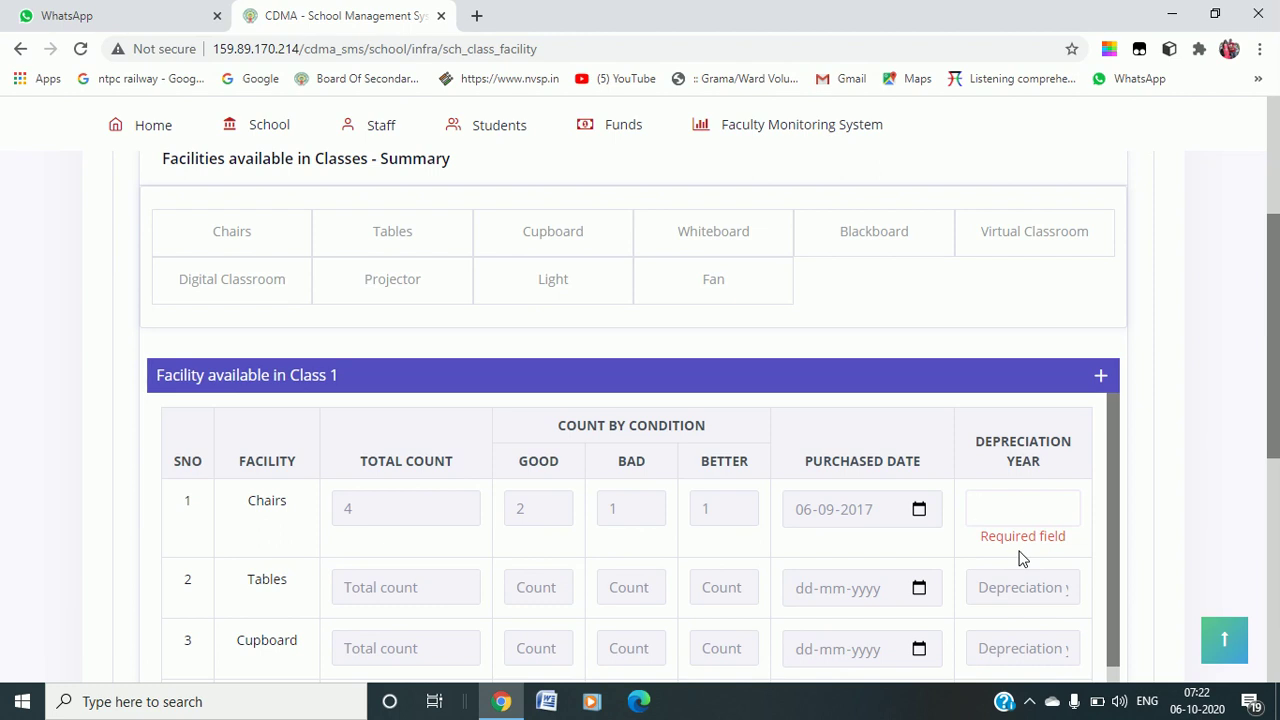
{"action": "type", "text": "2"}
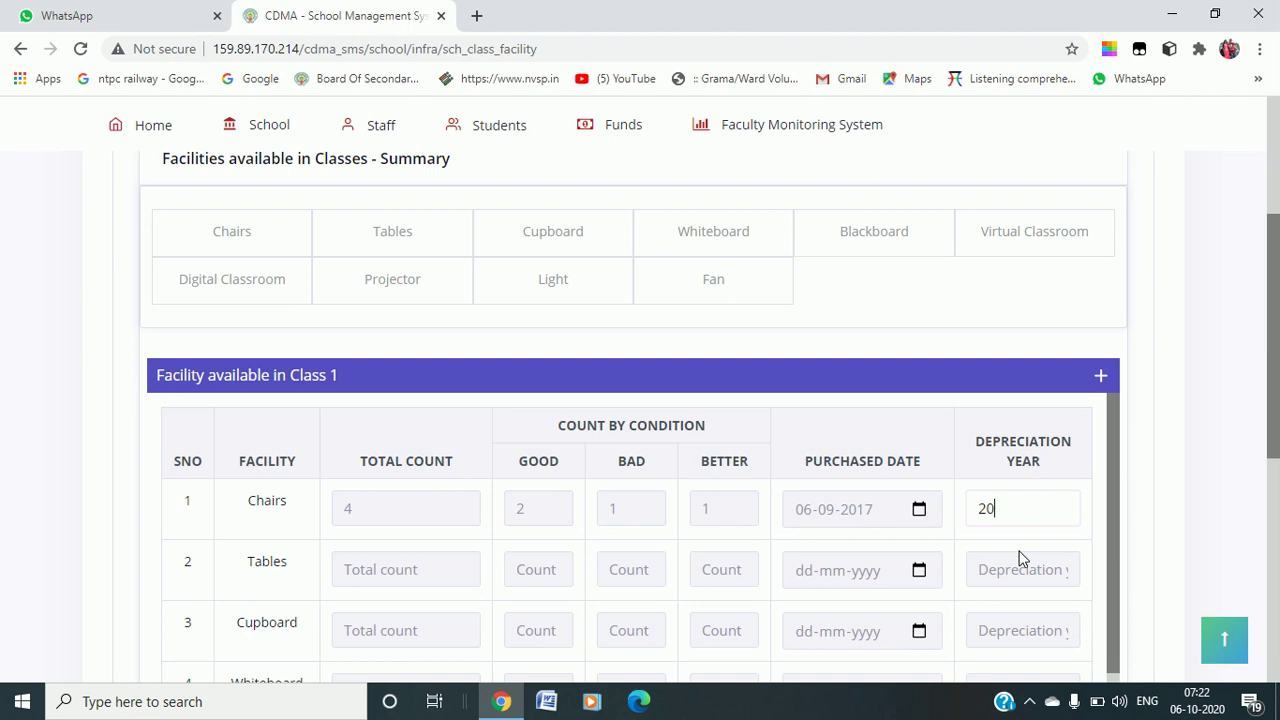
{"action": "key", "text": "BackSpace"}
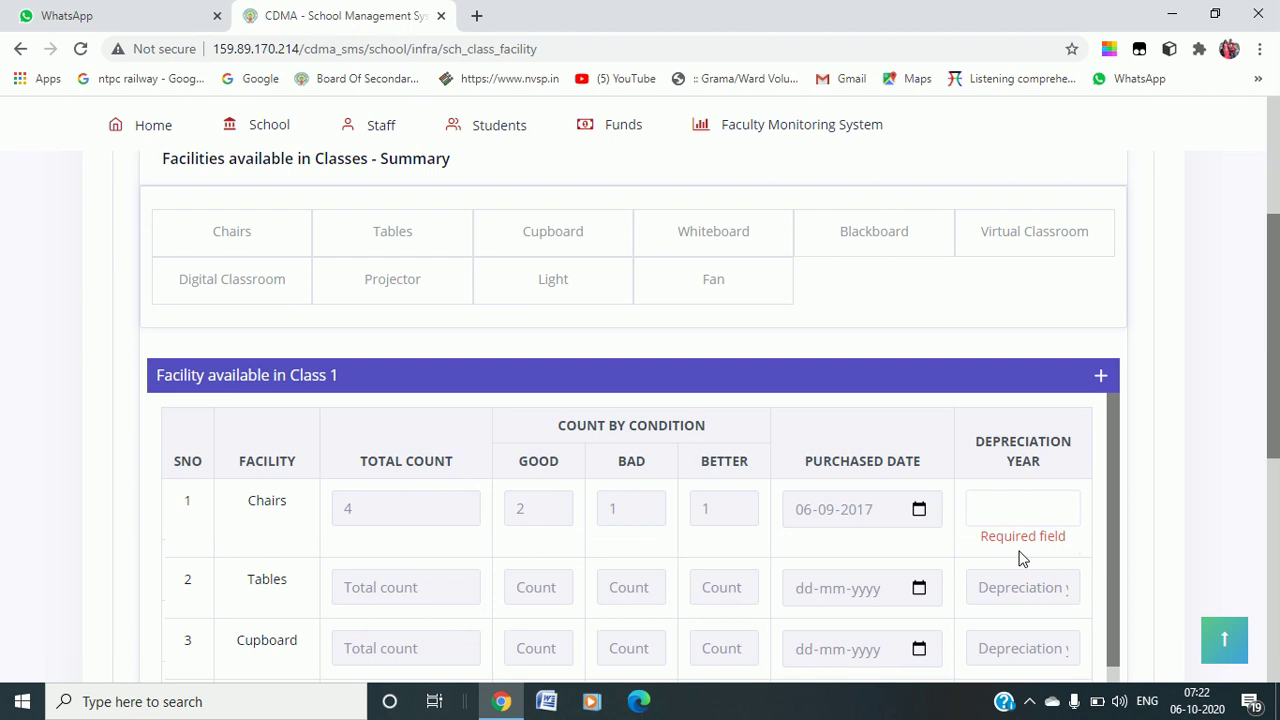
{"action": "type", "text": "3"}
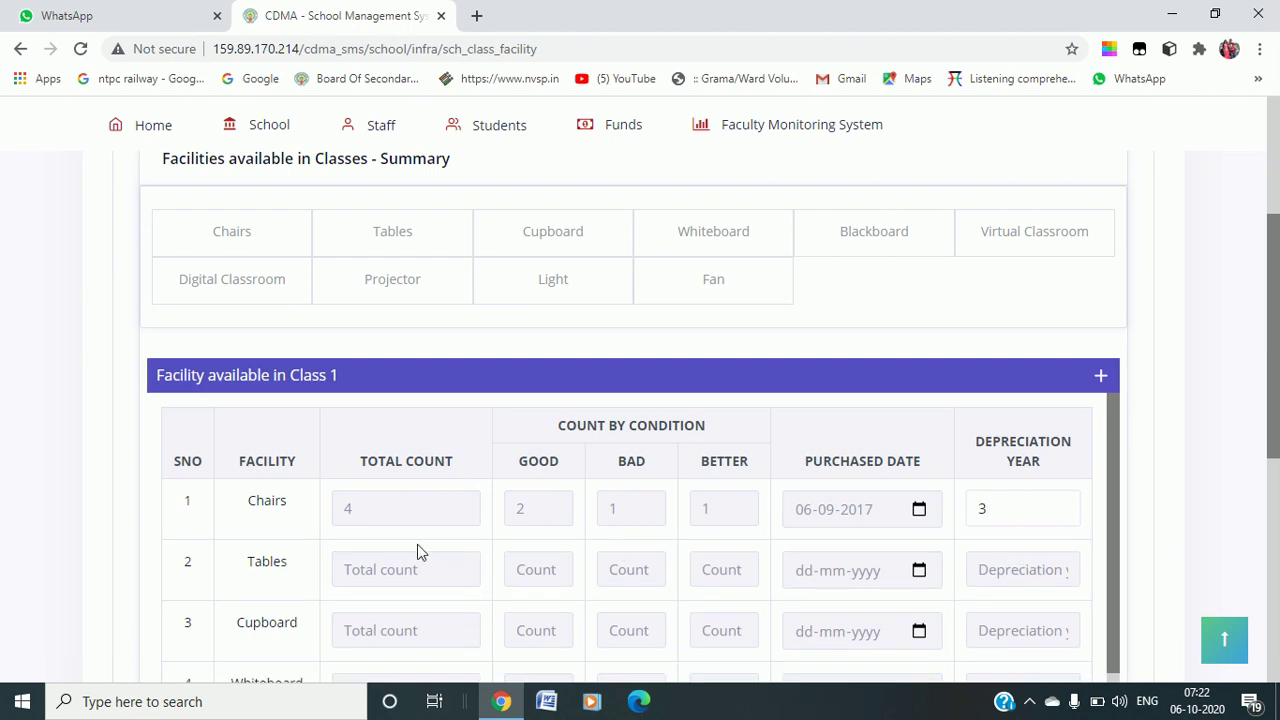
Step: For the Class 1 tables, set the total count to 3, split into 1 good, 1 bad and 1 better
{"action": "scroll", "coordinate": [409, 457], "scroll_direction": "down", "scroll_amount": 2}
{"action": "scroll", "coordinate": [594, 551], "scroll_direction": "up", "scroll_amount": 2}
{"action": "left_click", "coordinate": [389, 571]}
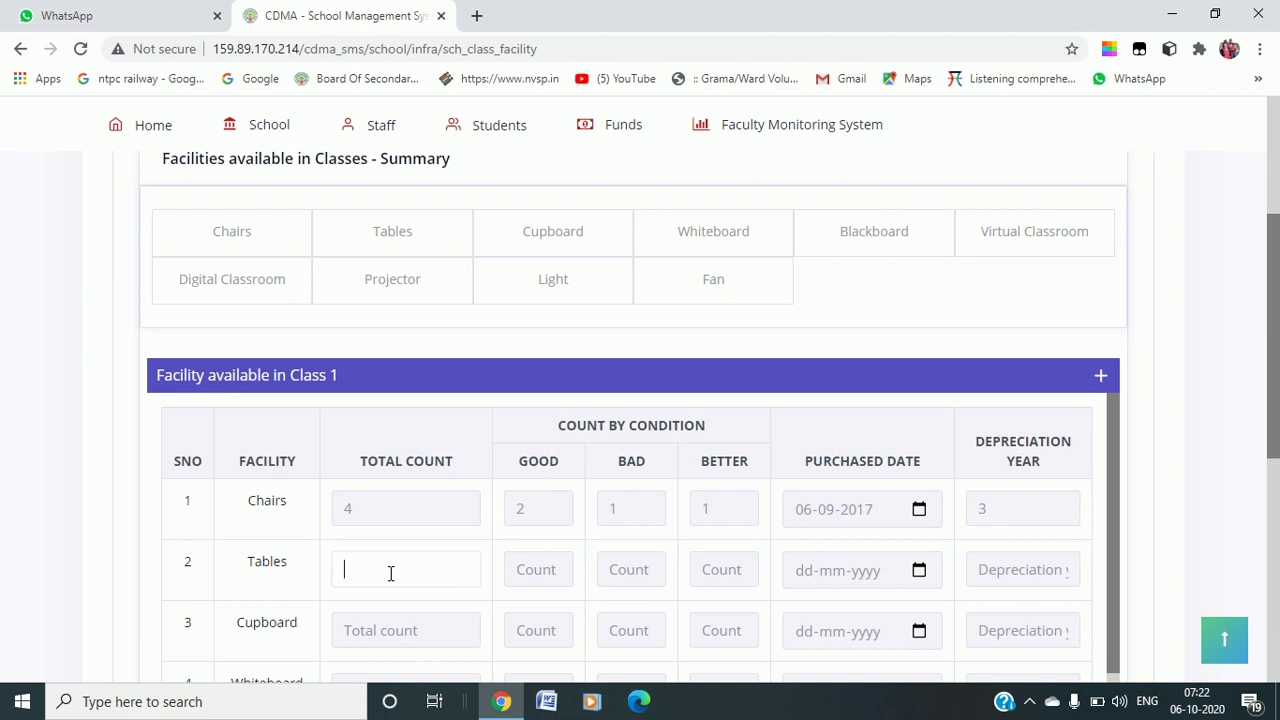
{"action": "type", "text": "3"}
{"action": "left_click", "coordinate": [561, 573]}
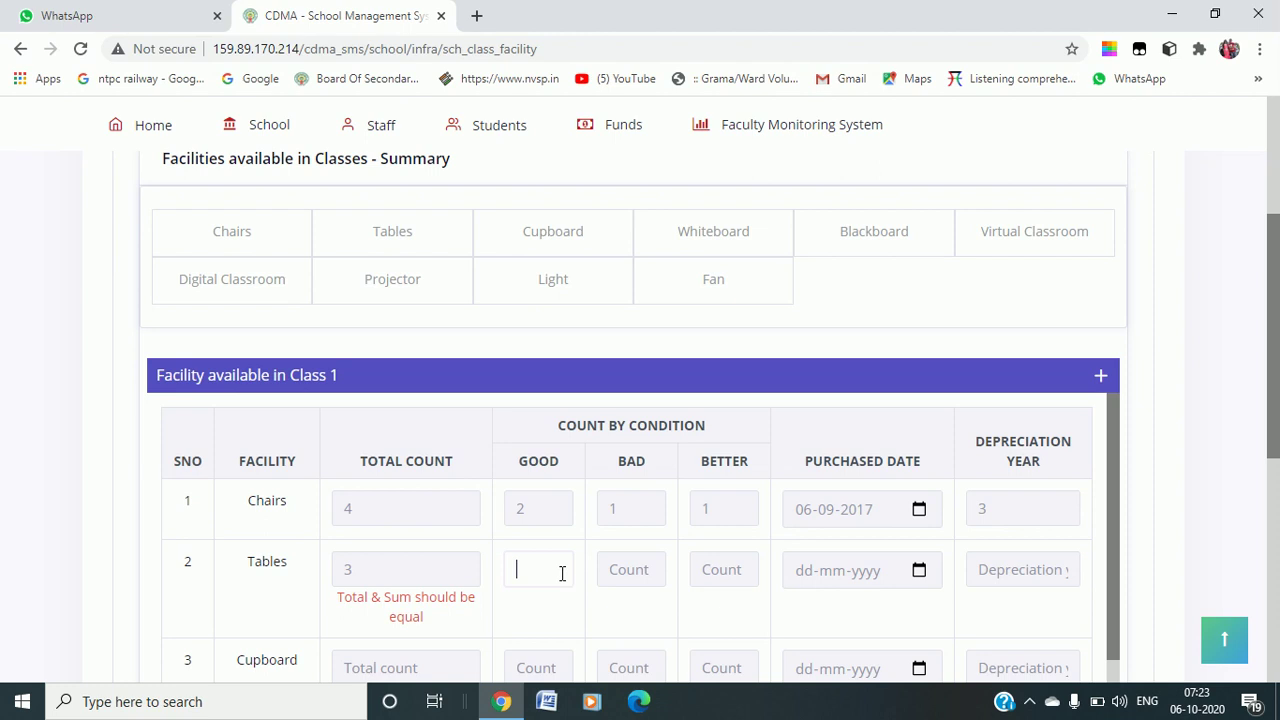
{"action": "left_click", "coordinate": [646, 566]}
{"action": "type", "text": "1"}
{"action": "left_click", "coordinate": [728, 571]}
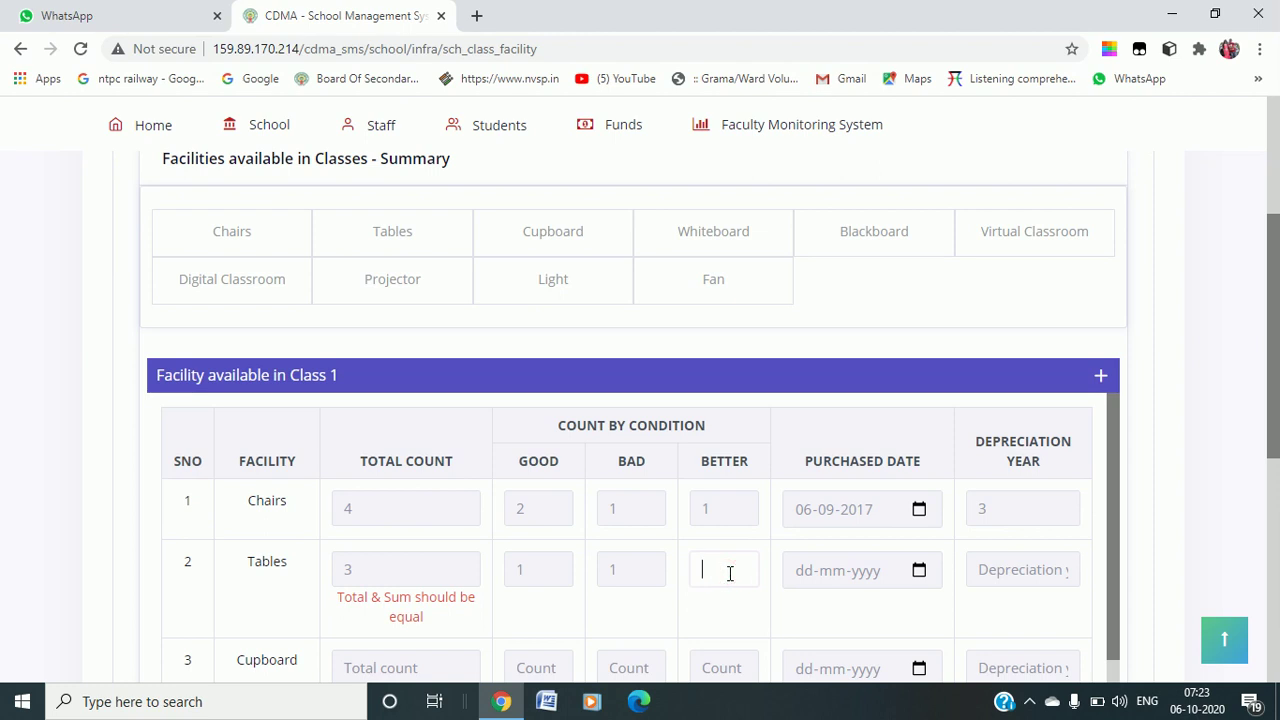
{"action": "type", "text": "1"}
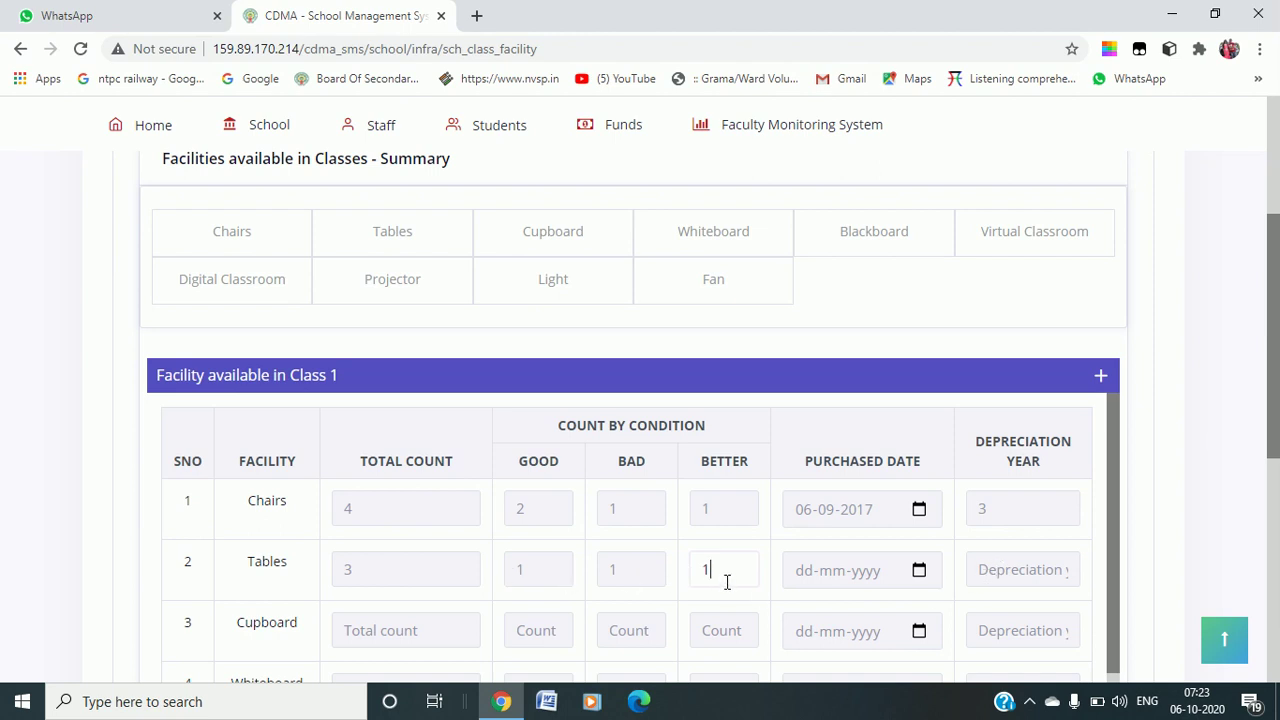
Step: Give the Class 1 tables the purchased date 06-10-2020 and a depreciation year of 3
{"action": "left_click", "coordinate": [914, 570]}
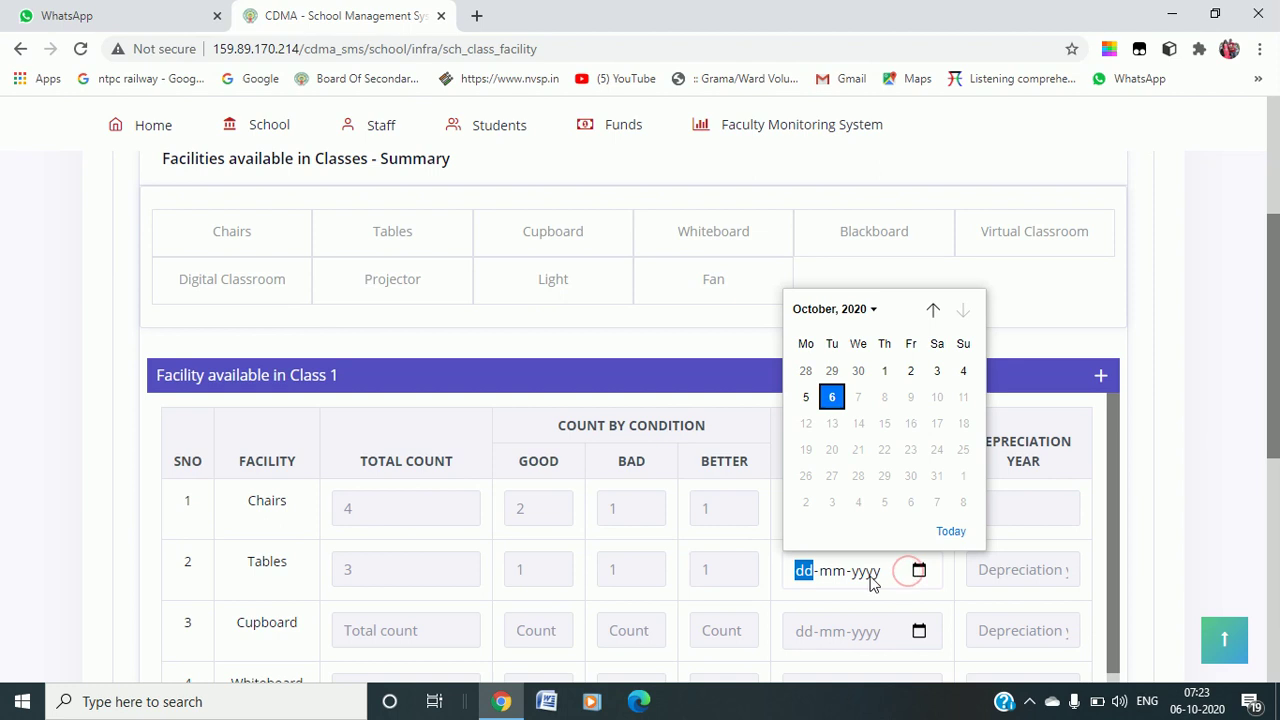
{"action": "left_click", "coordinate": [834, 402]}
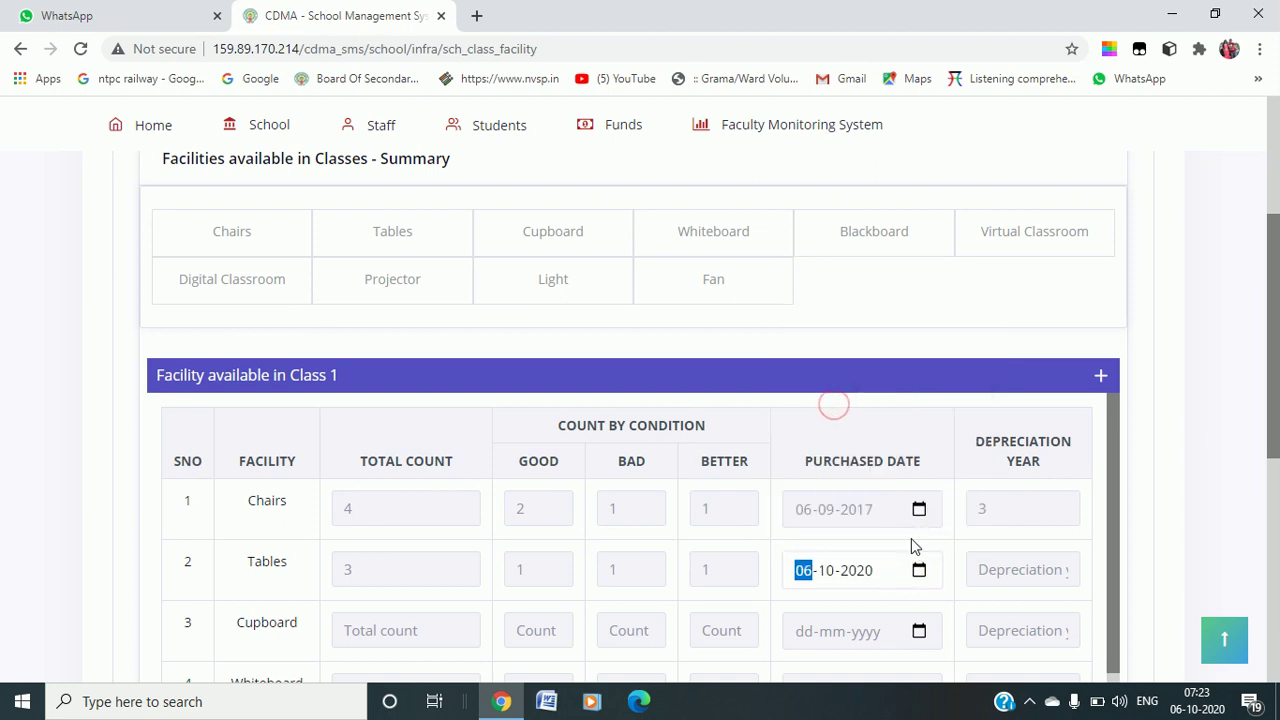
{"action": "left_click", "coordinate": [1005, 569]}
{"action": "type", "text": "3"}
Step: Look through the remaining Class 1 facility rows, from Cupboard down to Fan
{"action": "scroll", "coordinate": [1131, 523], "scroll_direction": "down", "scroll_amount": 1}
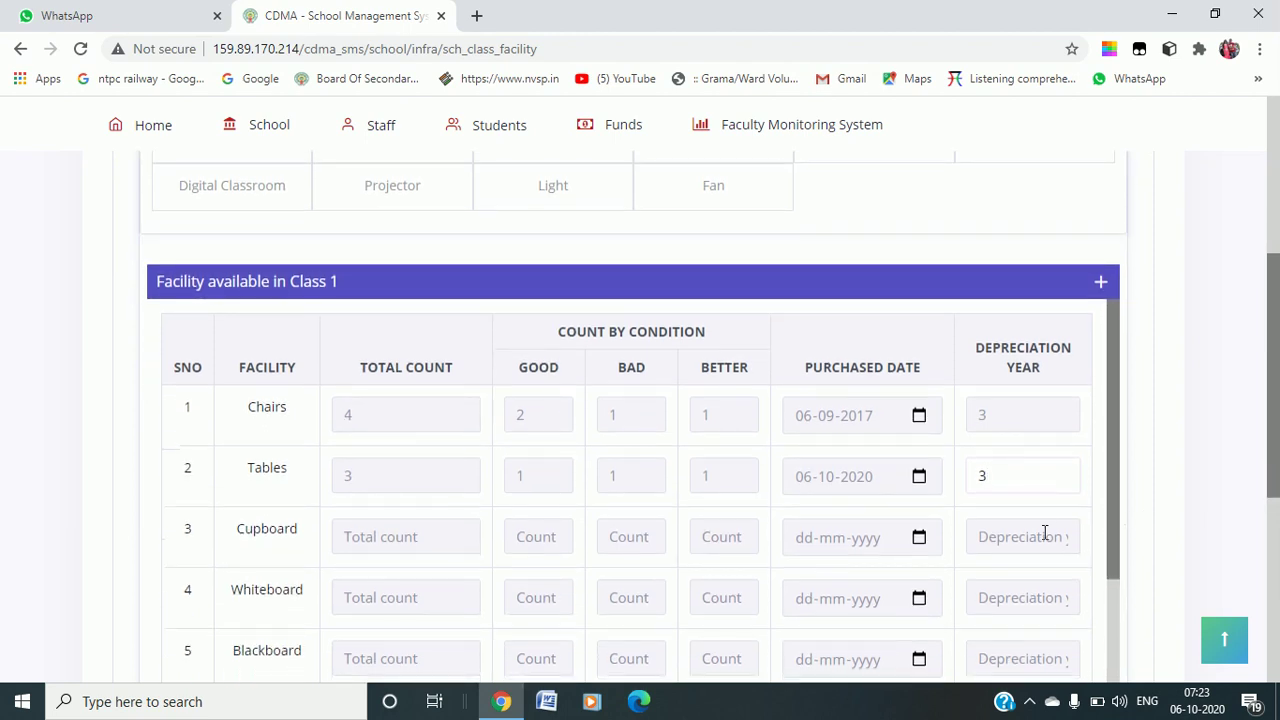
{"action": "left_click", "coordinate": [288, 527]}
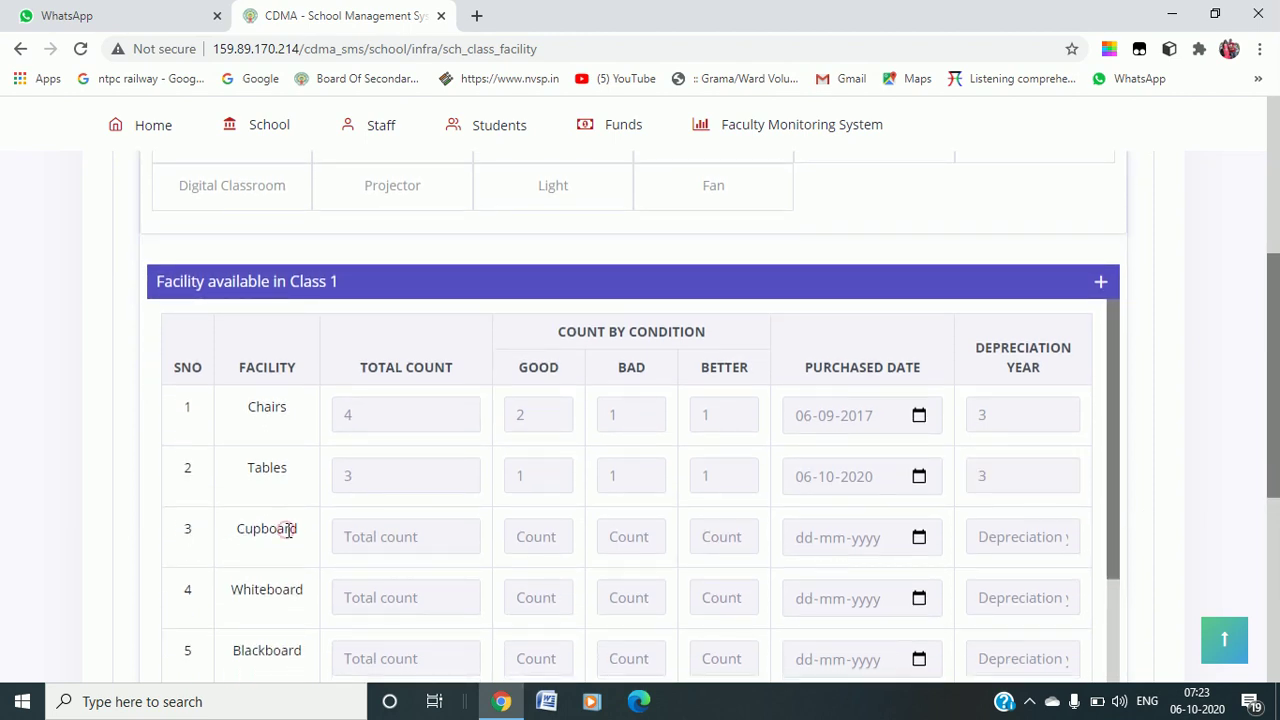
{"action": "scroll", "coordinate": [290, 526], "scroll_direction": "down", "scroll_amount": 1}
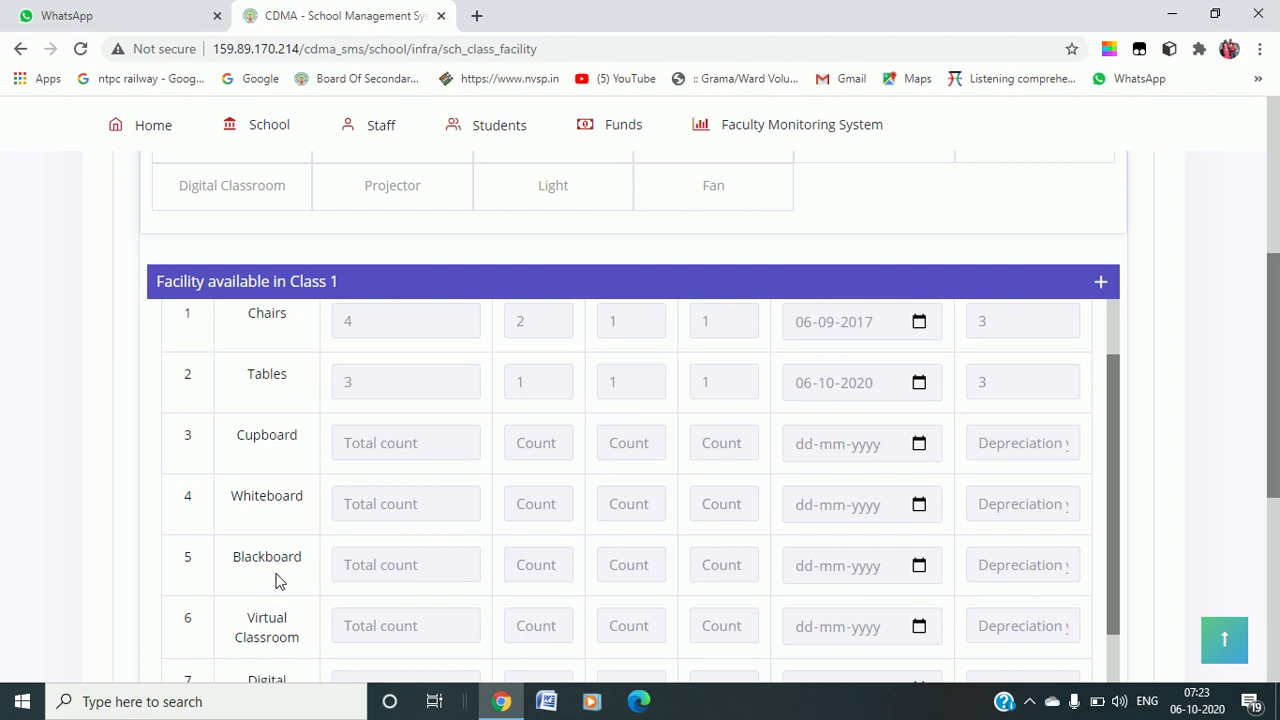
{"action": "scroll", "coordinate": [300, 610], "scroll_direction": "down", "scroll_amount": 1}
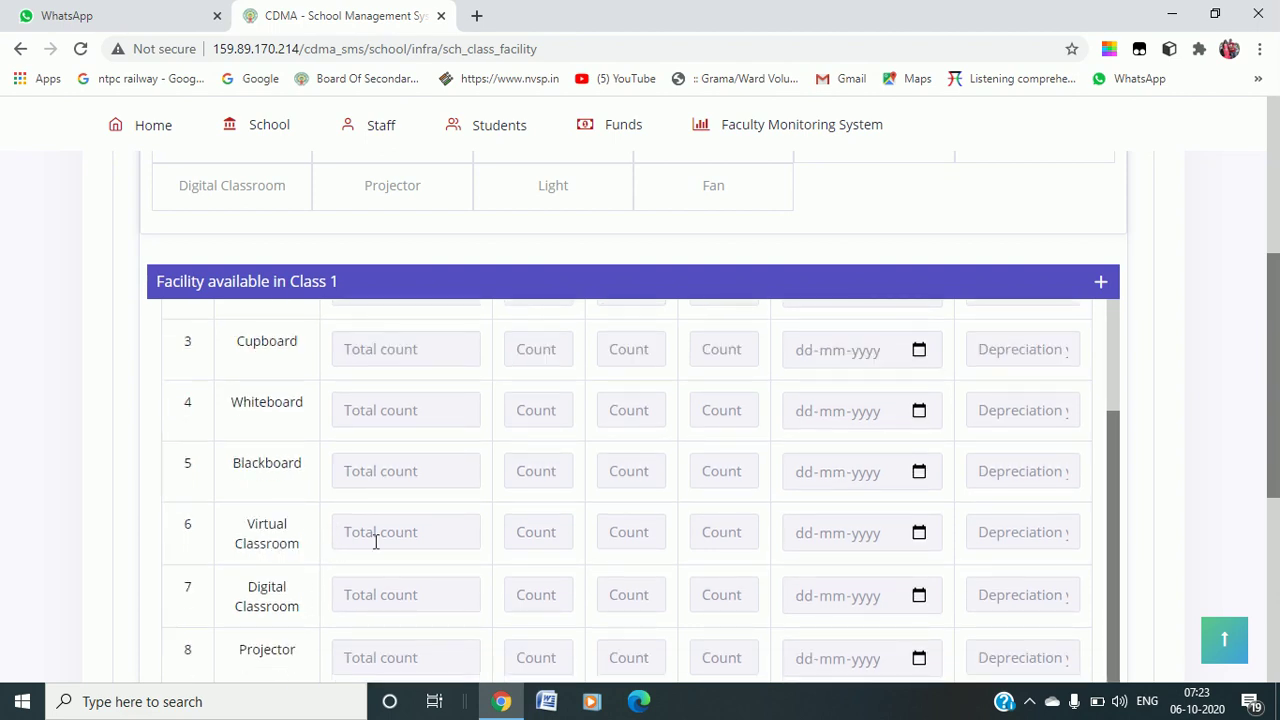
{"action": "scroll", "coordinate": [280, 604], "scroll_direction": "down", "scroll_amount": 1}
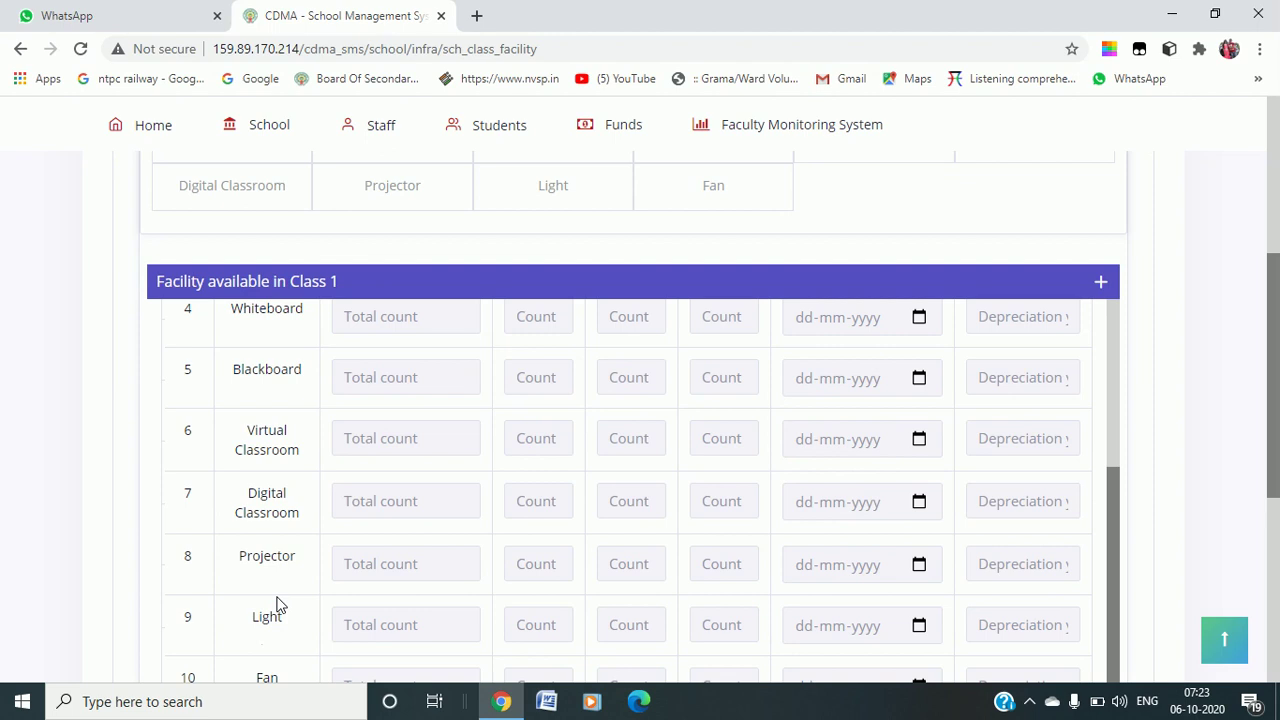
Step: Try to submit the Class 1 facility details with only the chairs and tables rows filled in
{"action": "scroll", "coordinate": [256, 640], "scroll_direction": "down", "scroll_amount": 1}
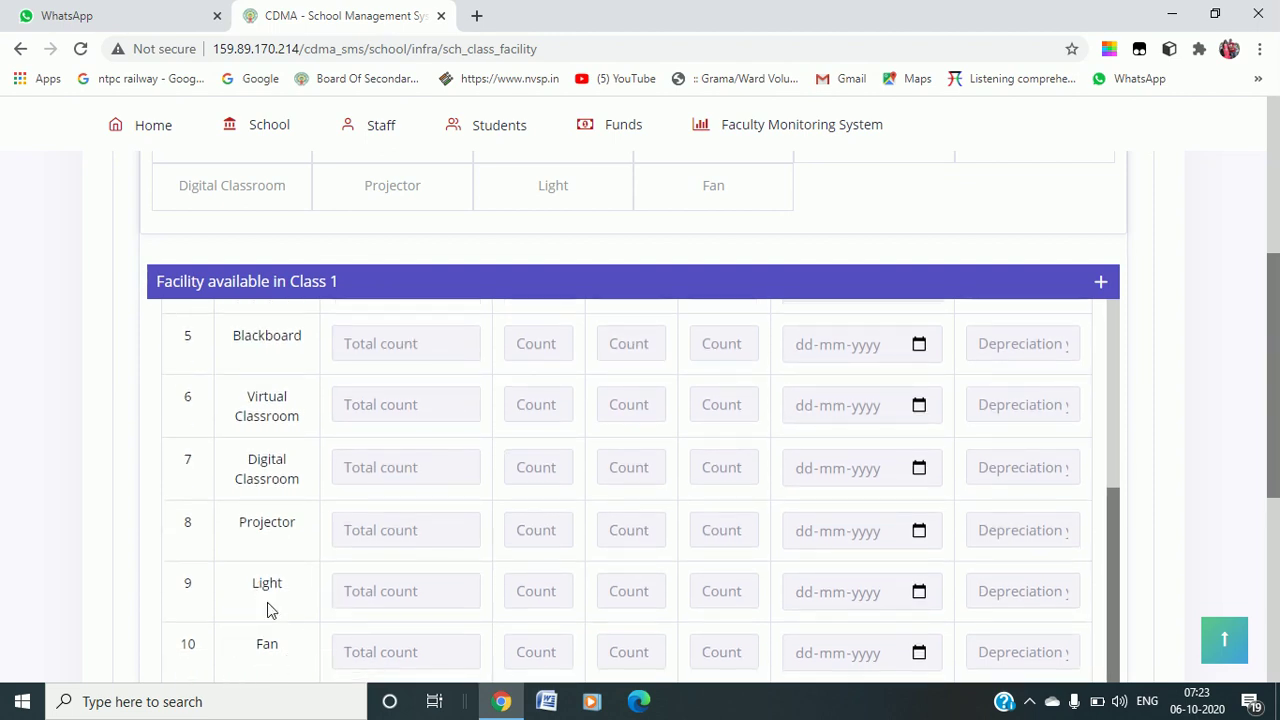
{"action": "scroll", "coordinate": [400, 570], "scroll_direction": "up", "scroll_amount": 3}
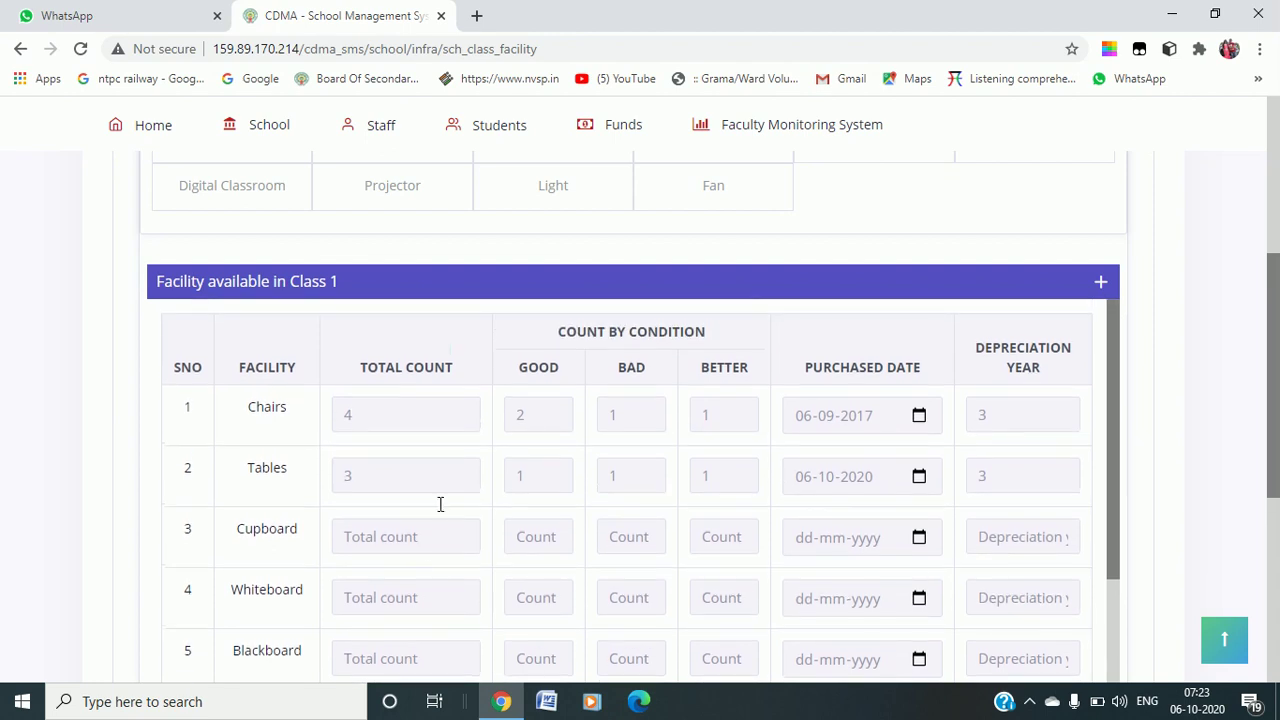
{"action": "scroll", "coordinate": [908, 453], "scroll_direction": "down", "scroll_amount": 3}
{"action": "scroll", "coordinate": [908, 453], "scroll_direction": "down", "scroll_amount": 3}
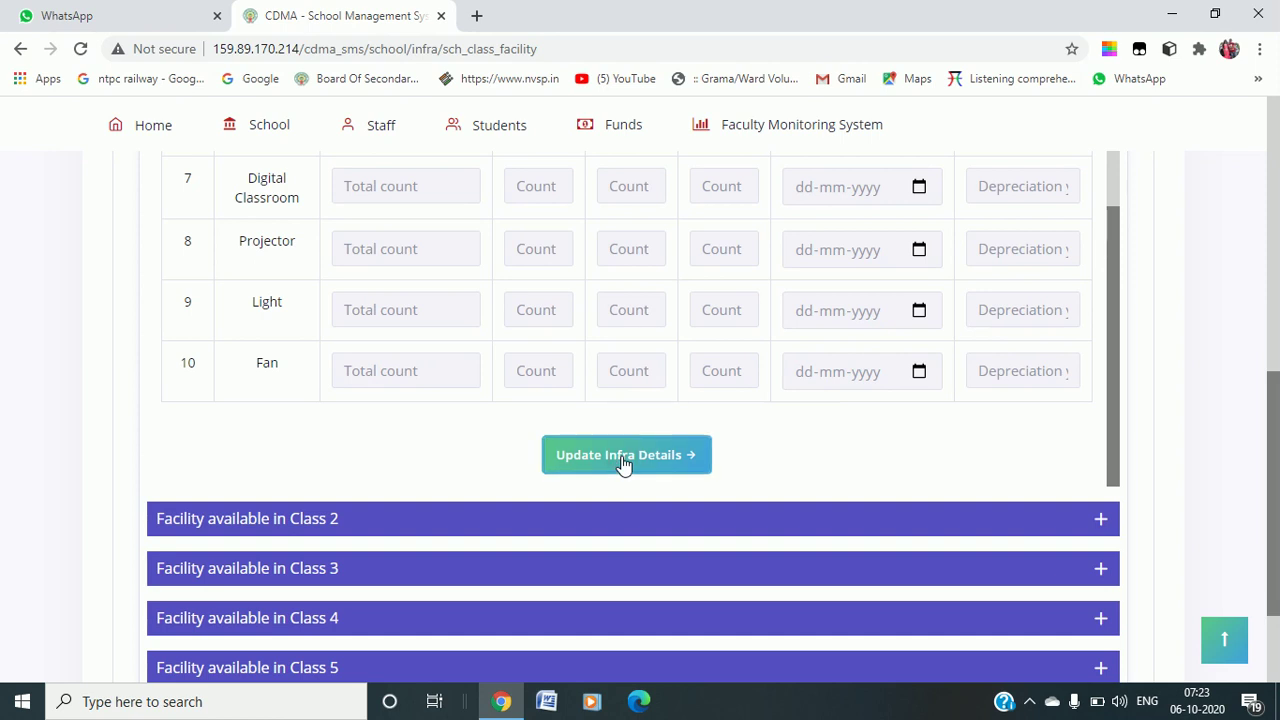
{"action": "left_click", "coordinate": [622, 462]}
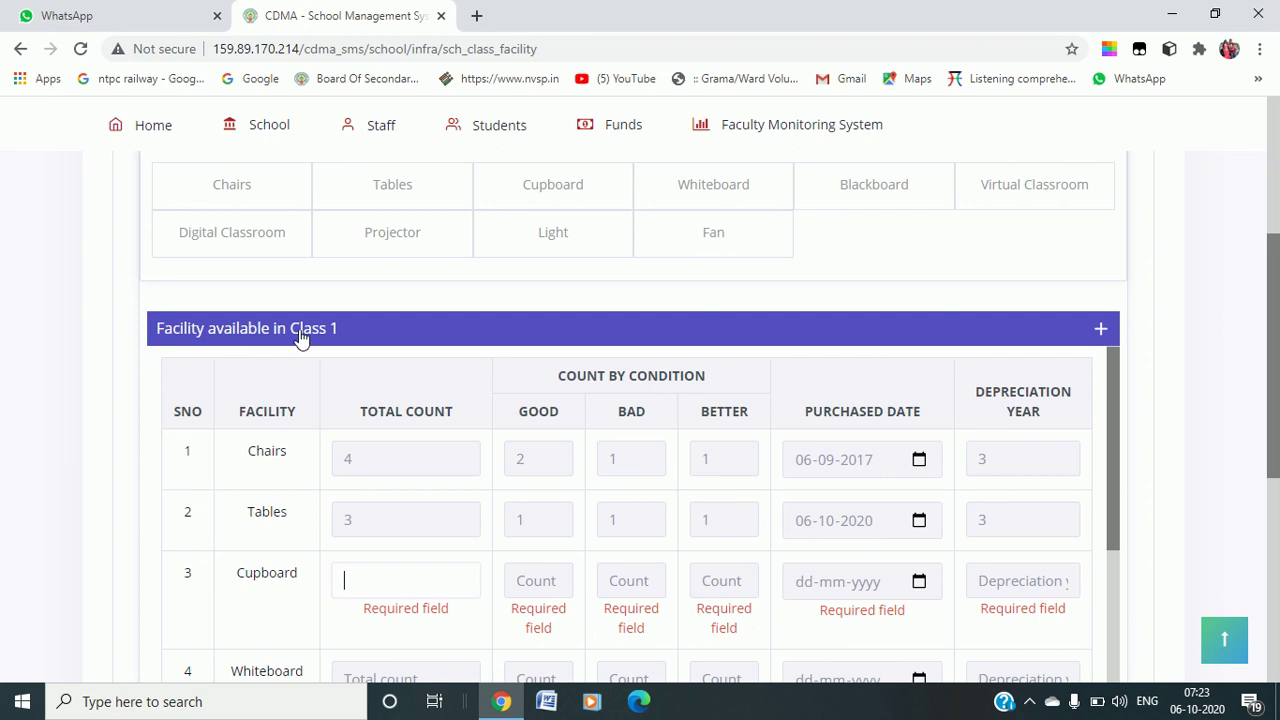
Step: Review the required fields of the Class 1 facility rows and the sections for the other classes
{"action": "scroll", "coordinate": [291, 363], "scroll_direction": "down", "scroll_amount": 2}
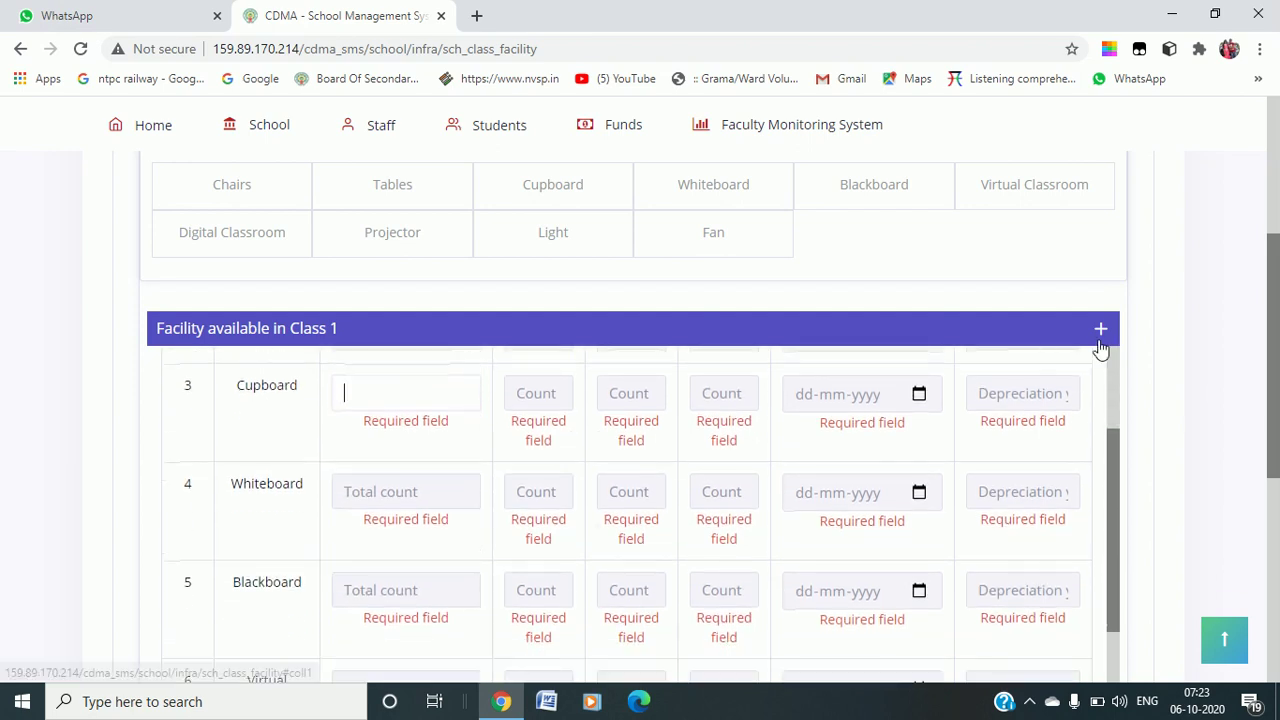
{"action": "left_click", "coordinate": [1101, 332]}
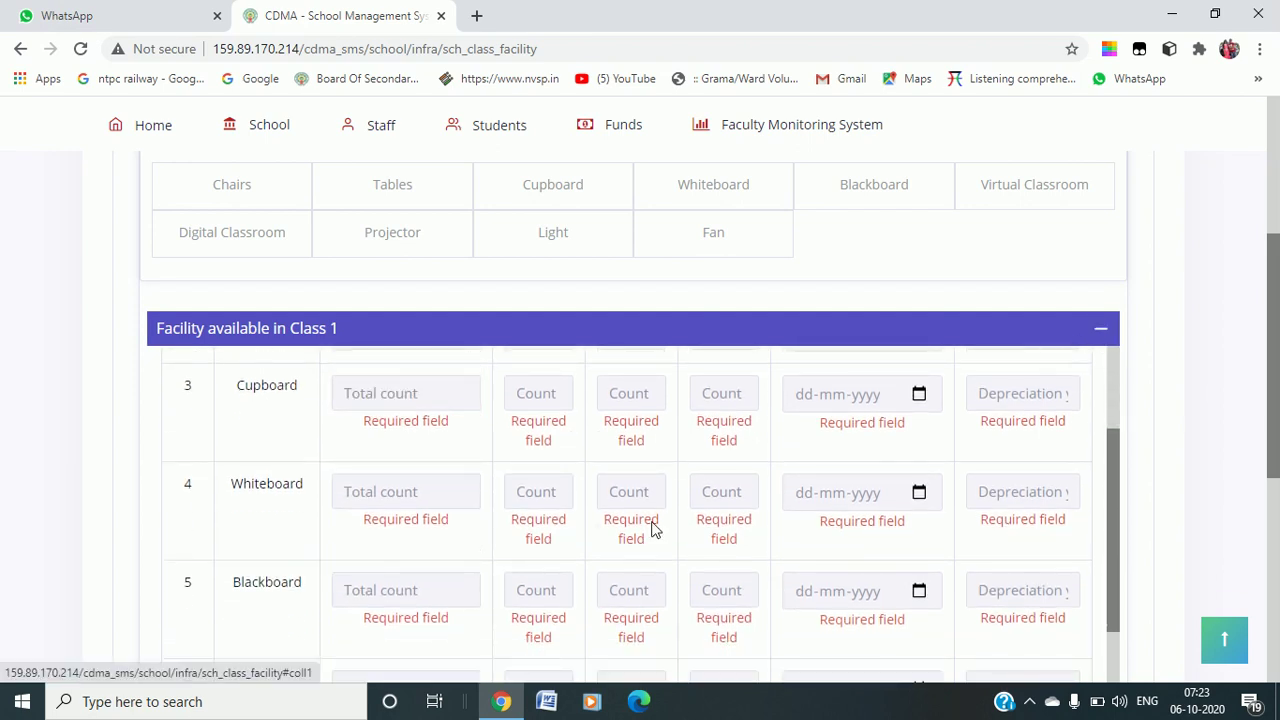
{"action": "scroll", "coordinate": [543, 477], "scroll_direction": "down", "scroll_amount": 8}
{"action": "scroll", "coordinate": [1057, 455], "scroll_direction": "down", "scroll_amount": 1}
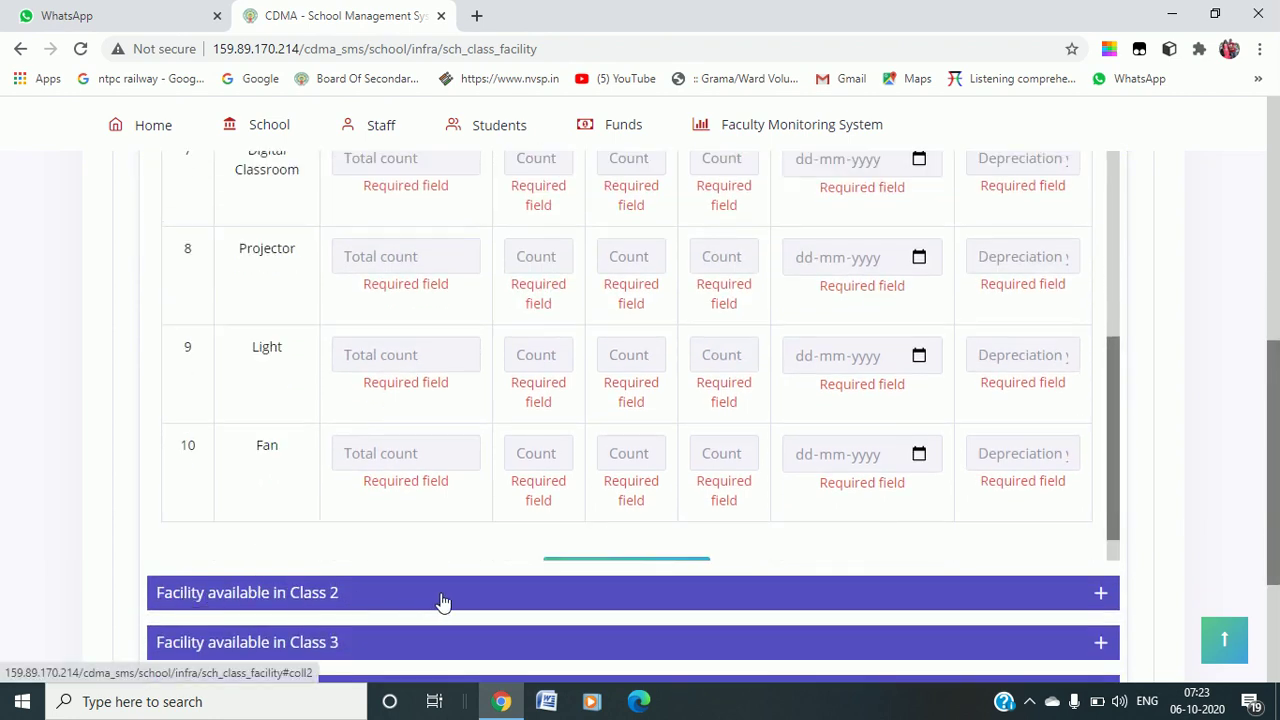
{"action": "scroll", "coordinate": [703, 629], "scroll_direction": "down", "scroll_amount": 3}
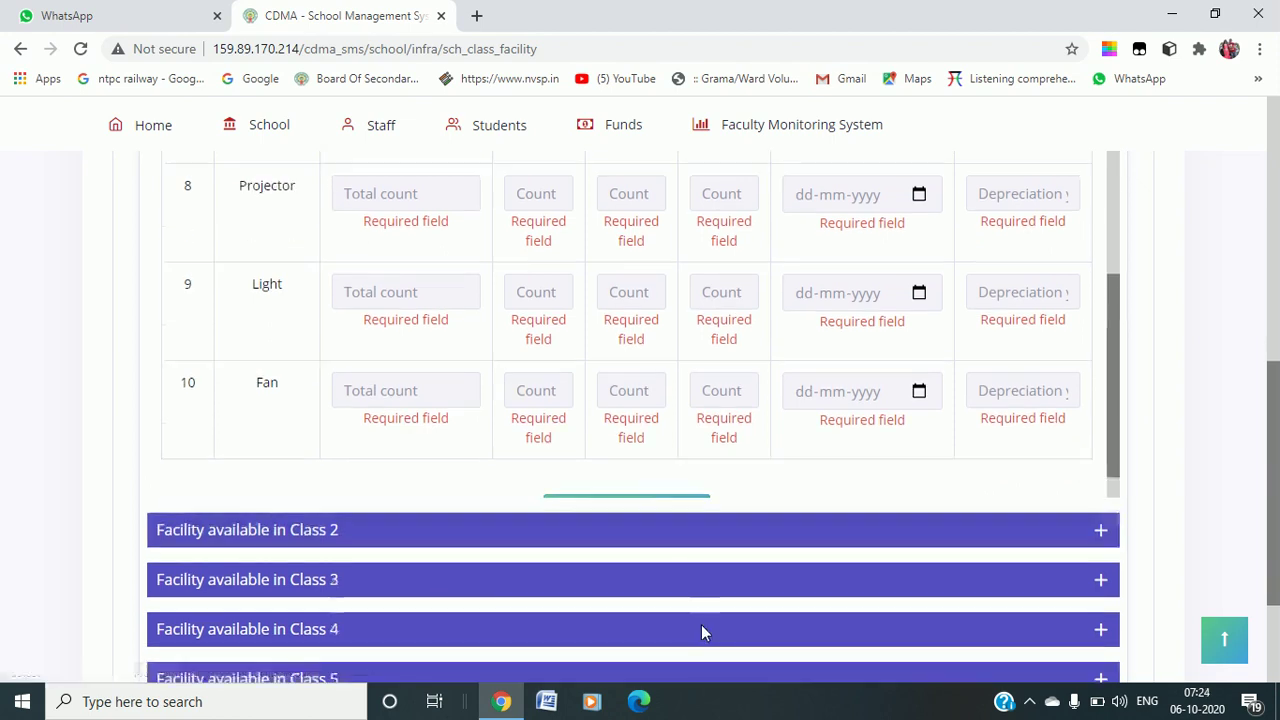
{"action": "scroll", "coordinate": [628, 577], "scroll_direction": "up", "scroll_amount": 12}
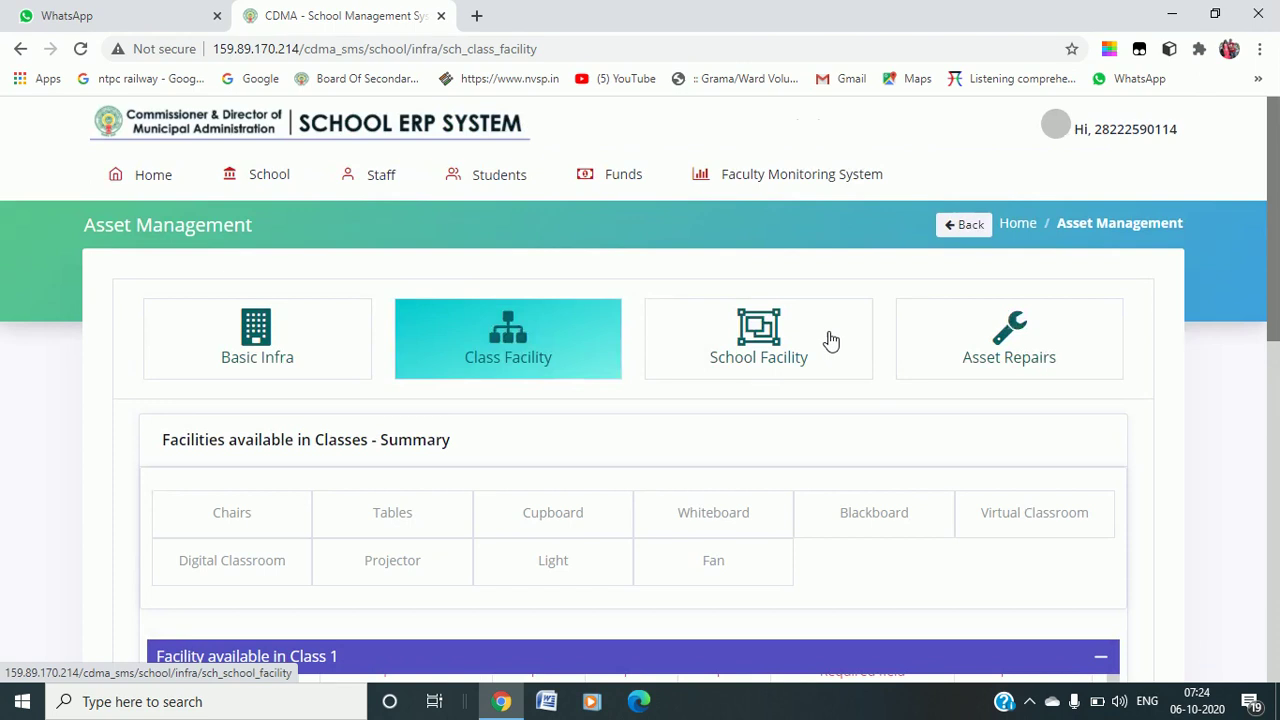
Step: In the School Facility section, set CCTV Camera to No and Drinking Water to RO Water
{"action": "left_click", "coordinate": [822, 335]}
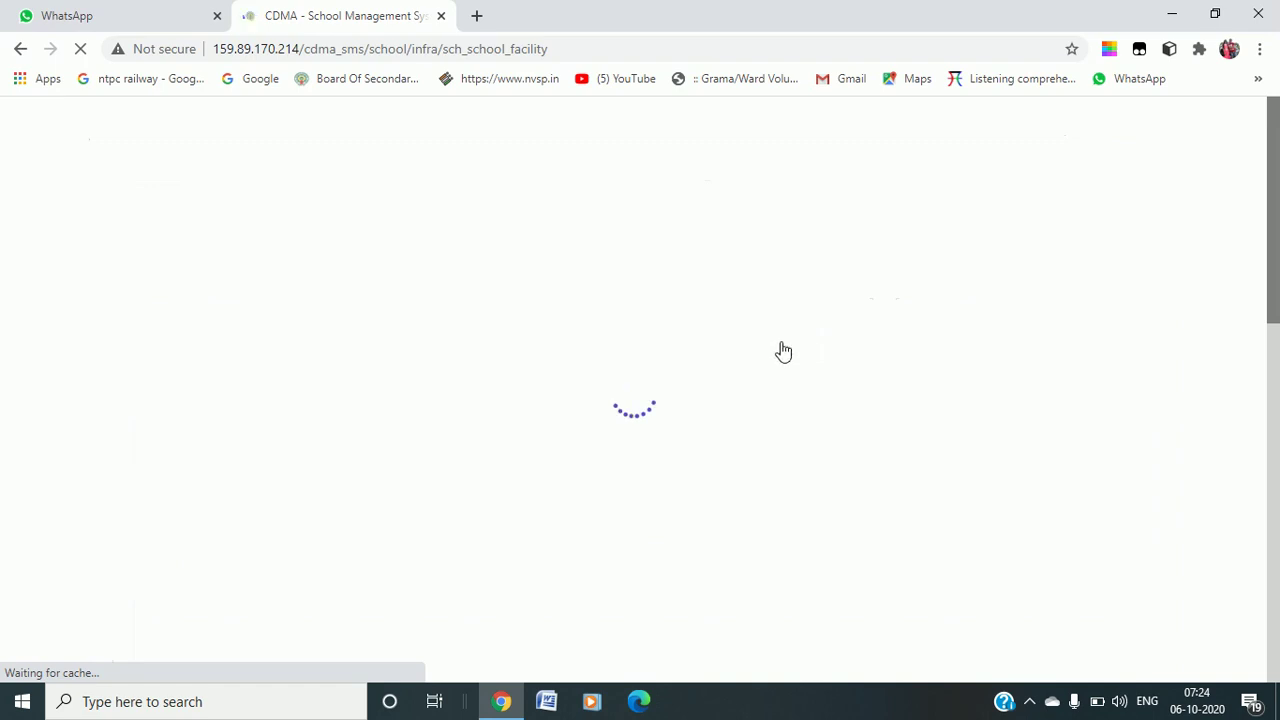
{"action": "scroll", "coordinate": [320, 525], "scroll_direction": "down", "scroll_amount": 1}
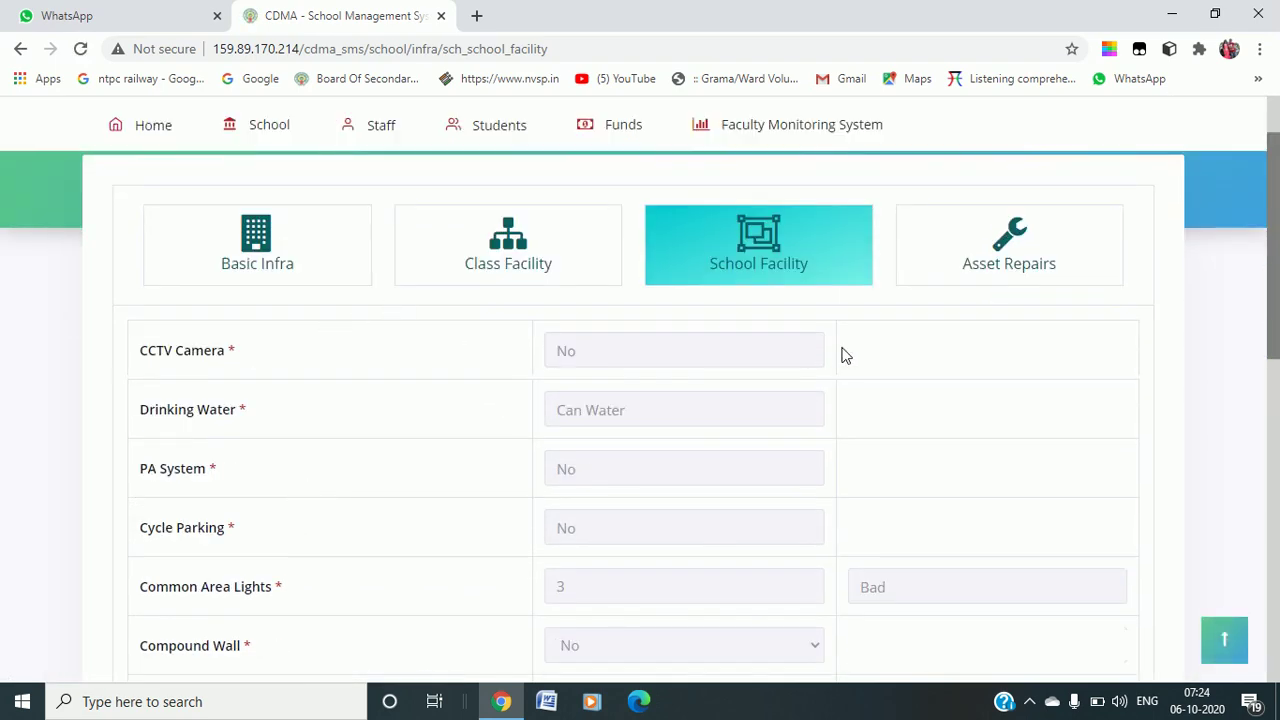
{"action": "left_click", "coordinate": [770, 353]}
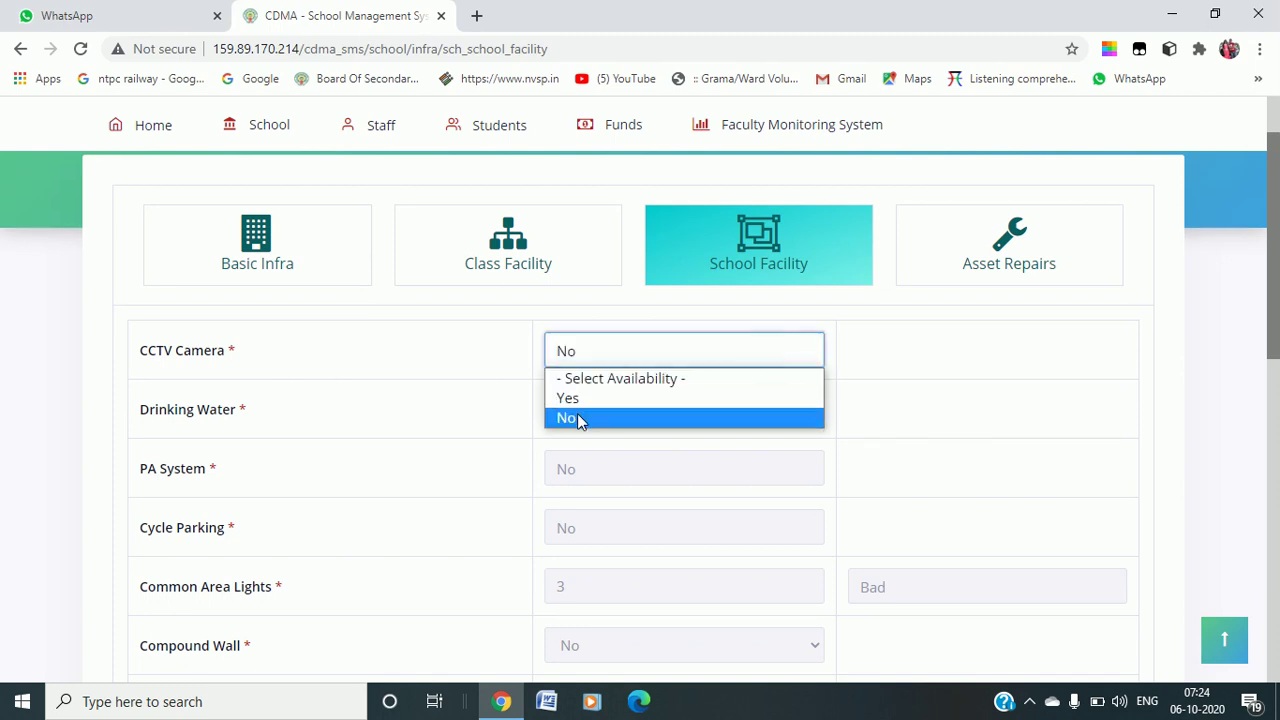
{"action": "left_click", "coordinate": [577, 418]}
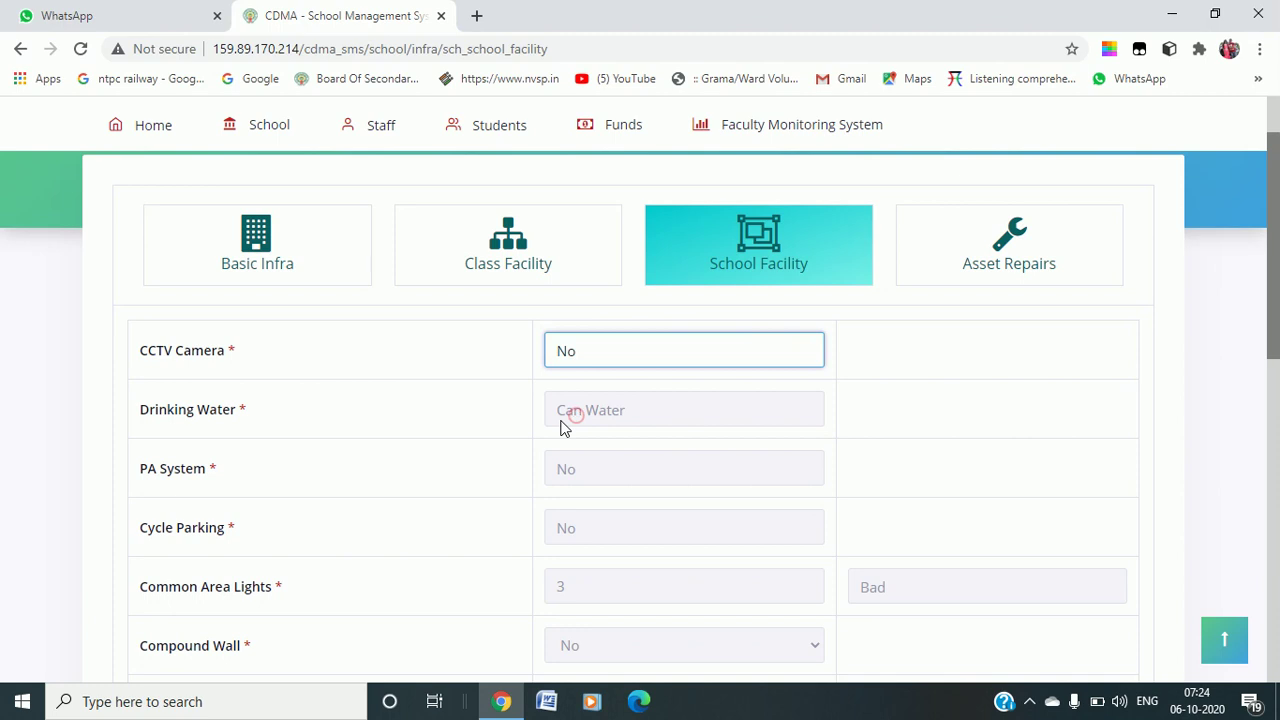
{"action": "left_click", "coordinate": [722, 410]}
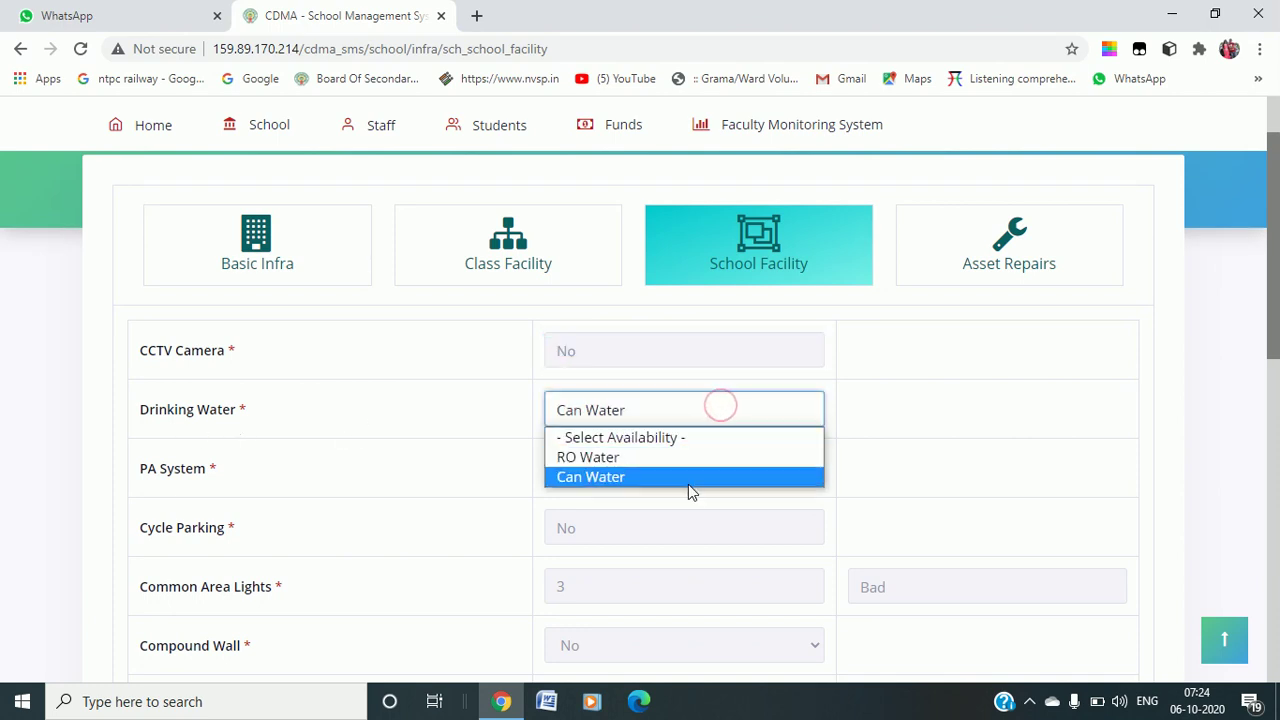
{"action": "left_click", "coordinate": [627, 458]}
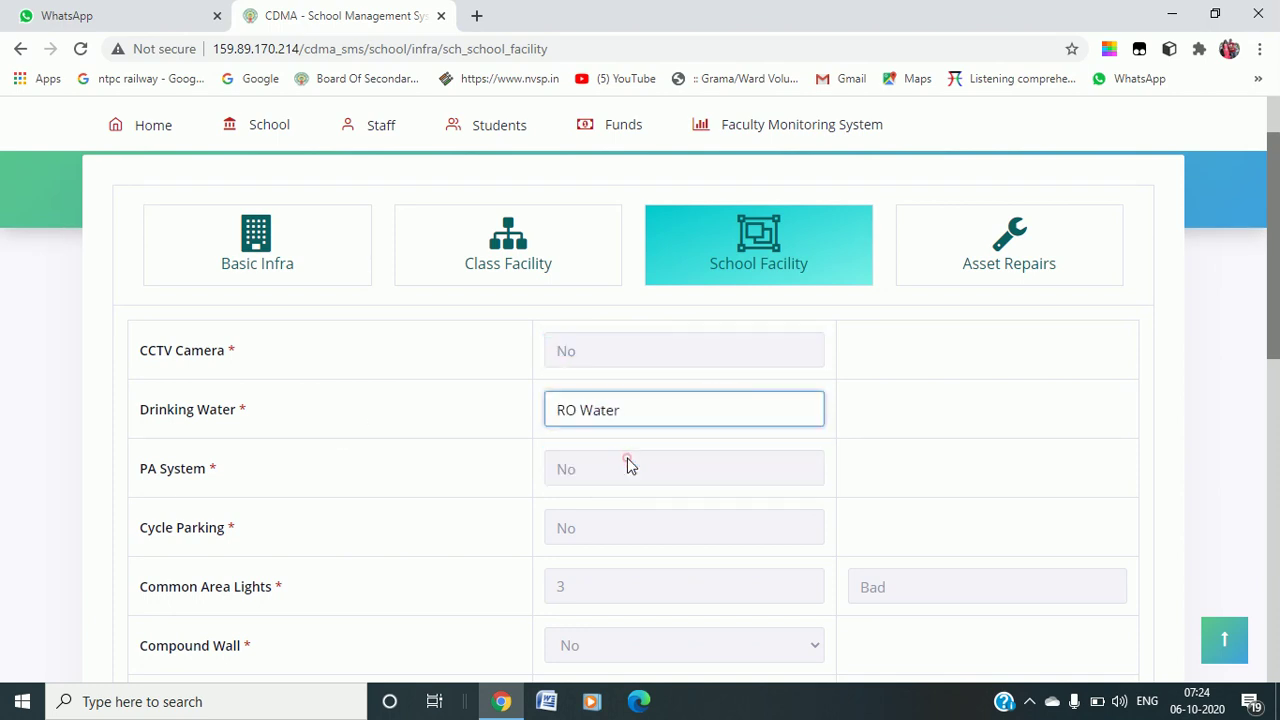
Step: Set the PA System availability to Yes with its condition as Good
{"action": "scroll", "coordinate": [479, 440], "scroll_direction": "down", "scroll_amount": 1}
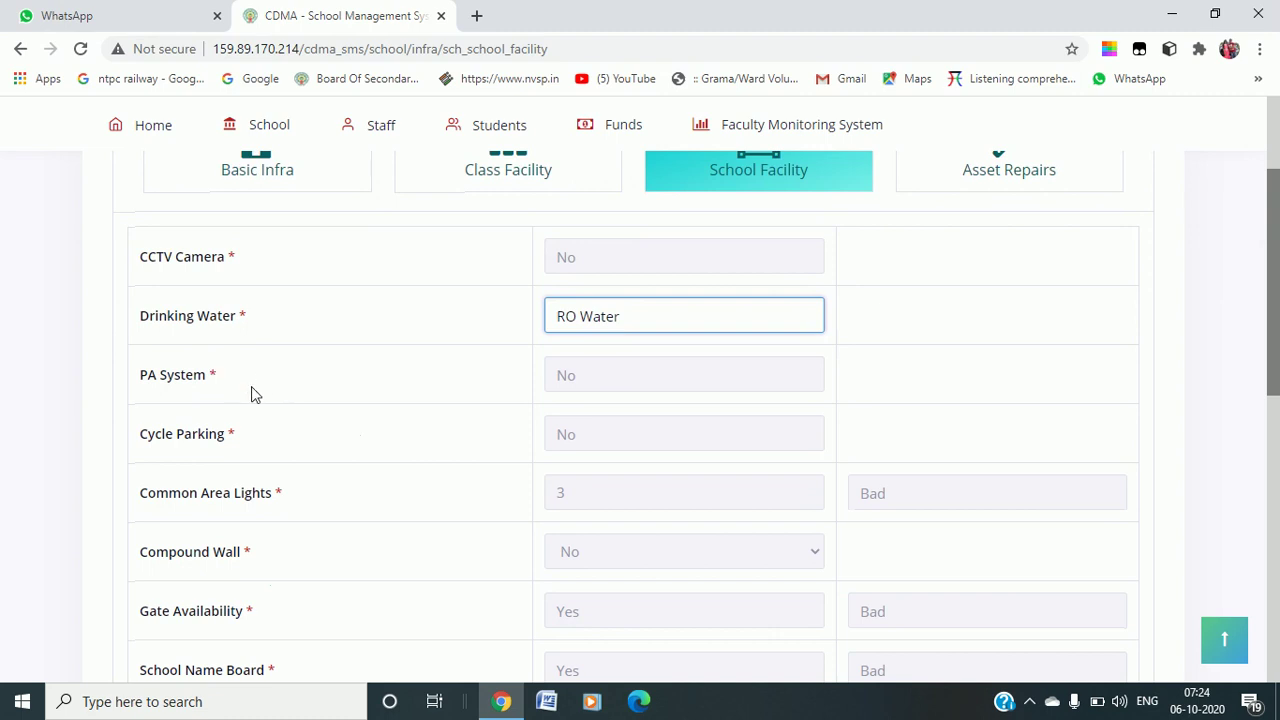
{"action": "left_click", "coordinate": [688, 378]}
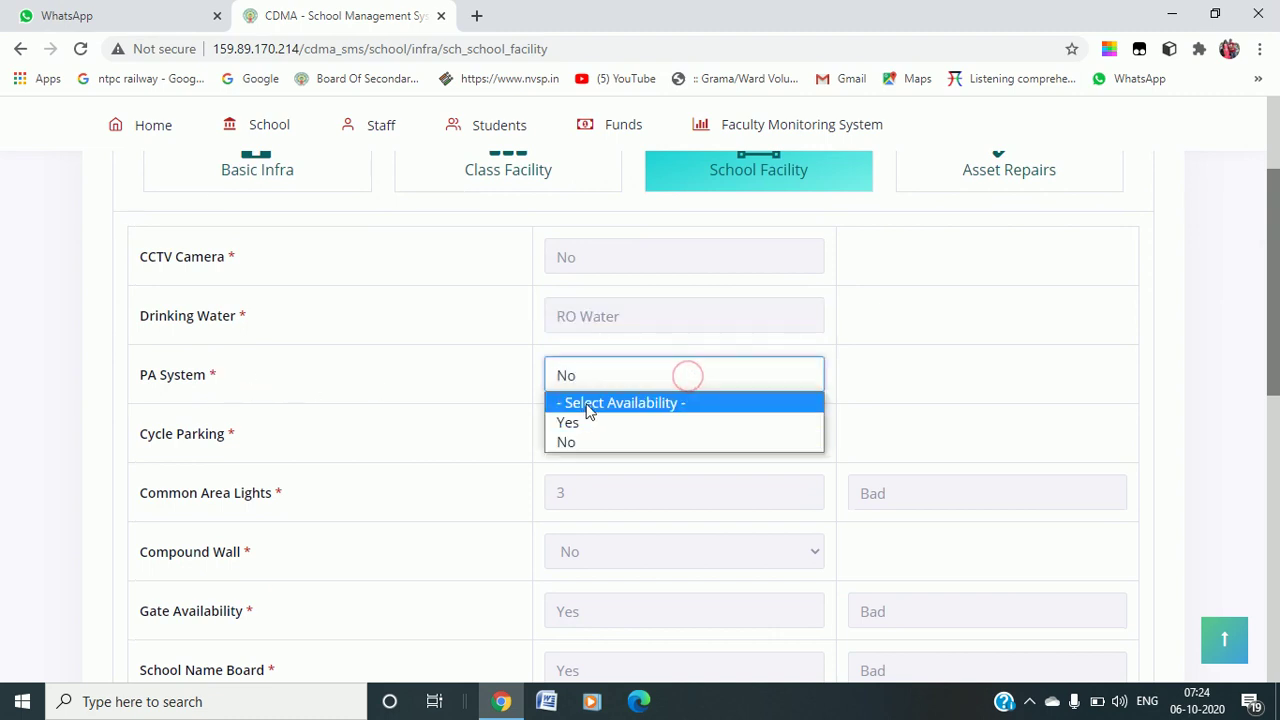
{"action": "left_click", "coordinate": [565, 421]}
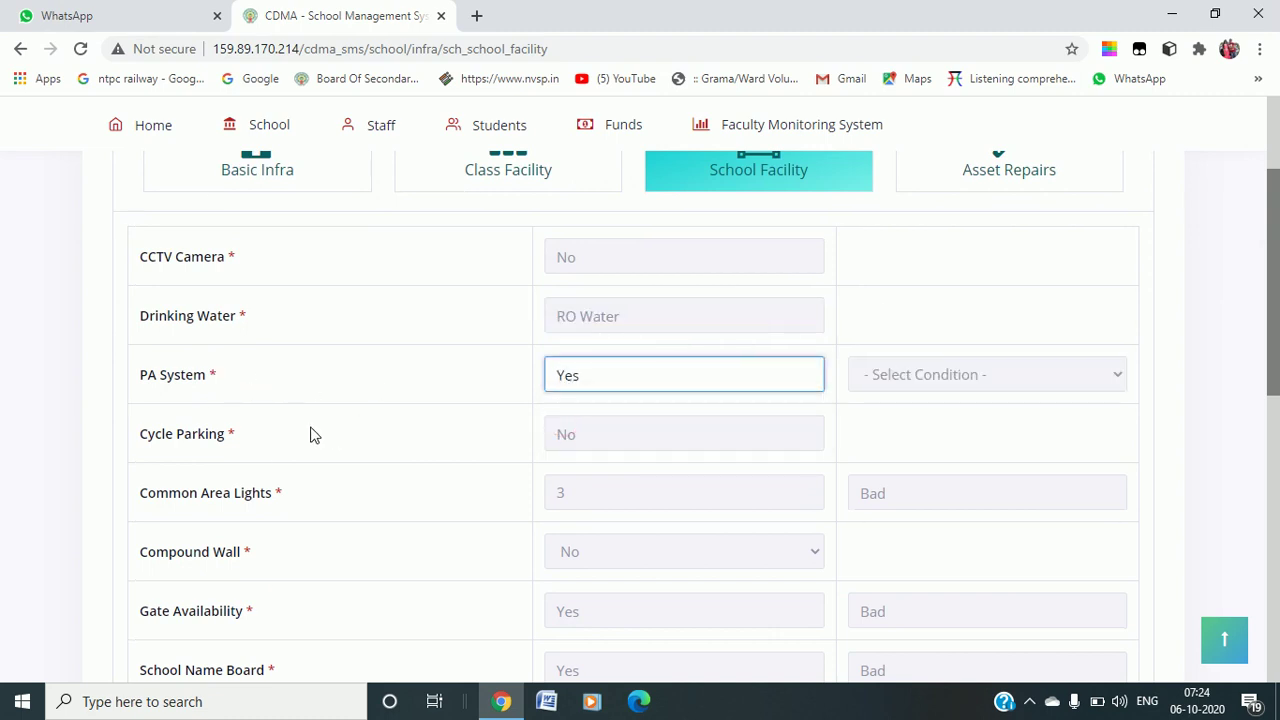
{"action": "scroll", "coordinate": [316, 430], "scroll_direction": "down", "scroll_amount": 1}
{"action": "left_click", "coordinate": [1039, 286]}
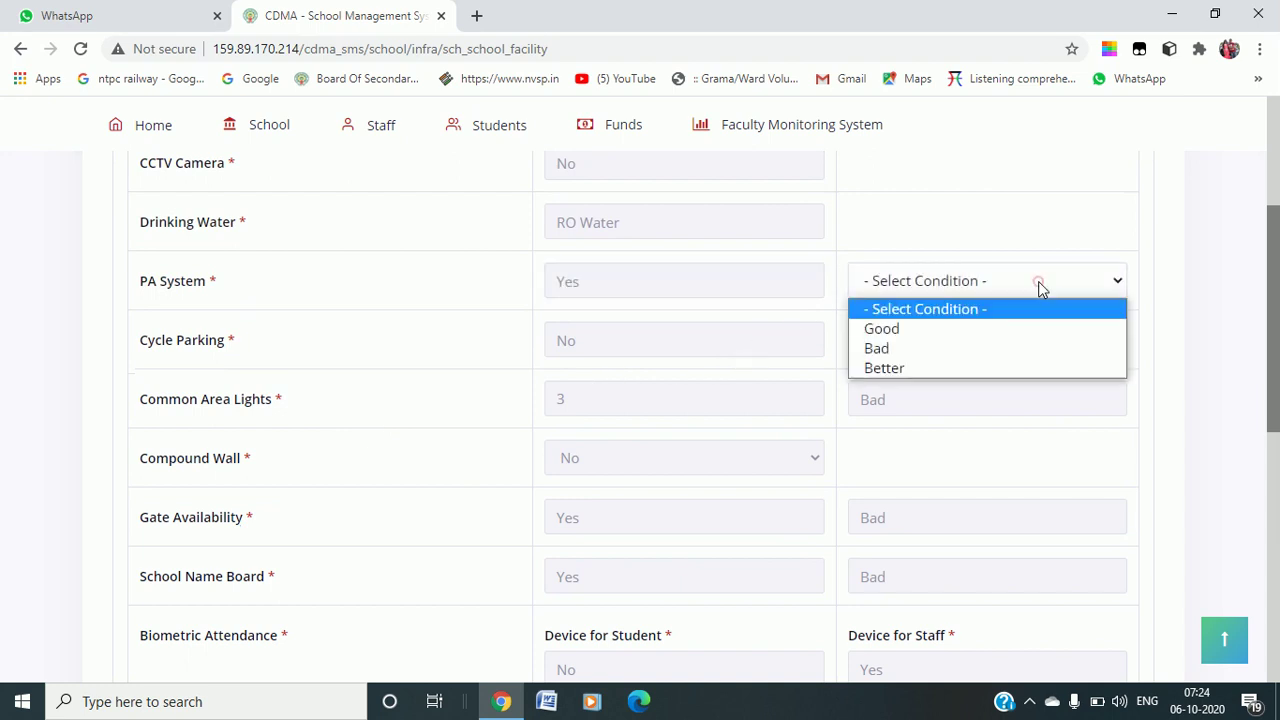
{"action": "left_click", "coordinate": [910, 334]}
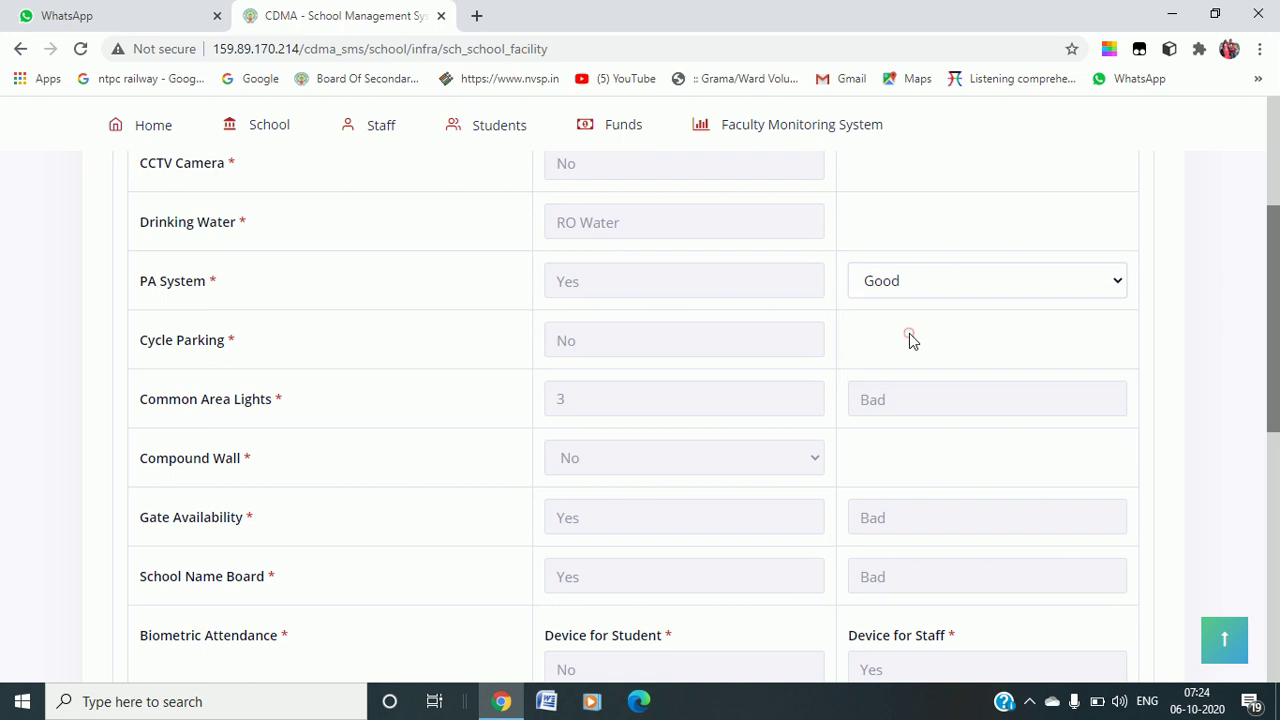
Step: Set Cycle Parking to Yes and enter 500 as its accompanying value
{"action": "left_click", "coordinate": [630, 347]}
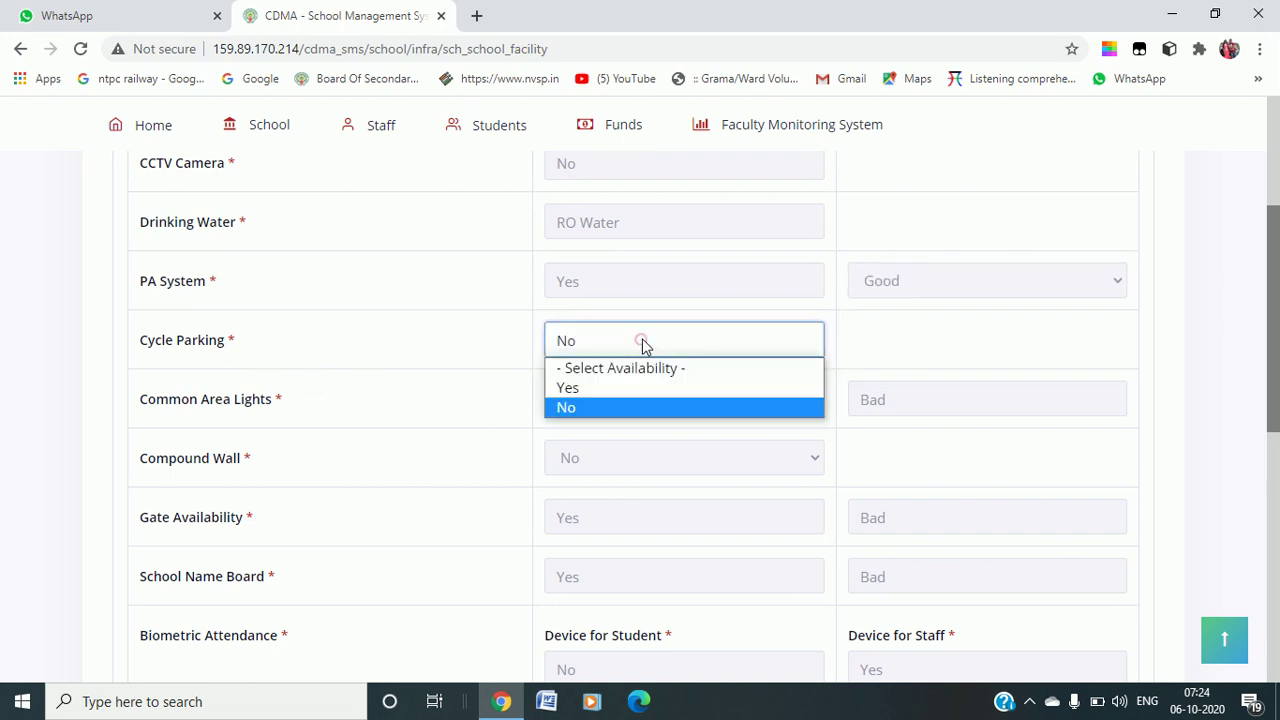
{"action": "left_click", "coordinate": [607, 389]}
{"action": "left_click", "coordinate": [982, 338]}
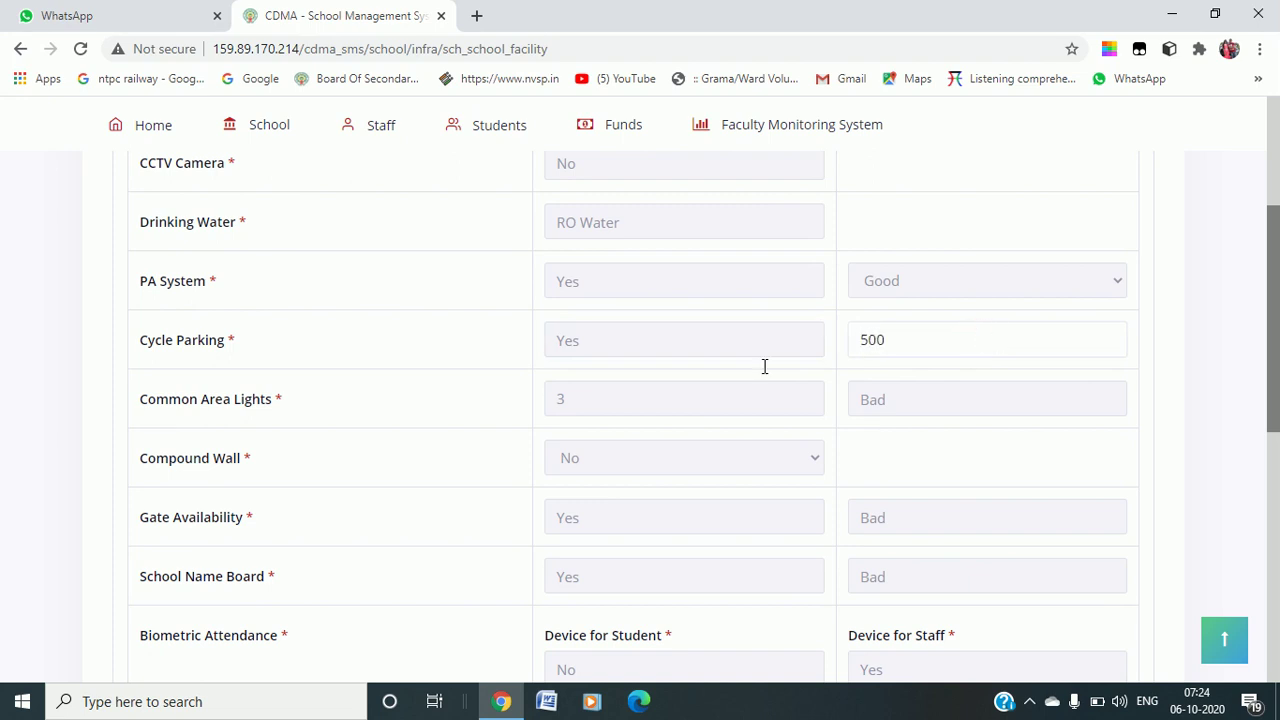
Step: Check the remaining School Facility entries down to the school building land size and submit the updated details
{"action": "scroll", "coordinate": [474, 406], "scroll_direction": "down", "scroll_amount": 1}
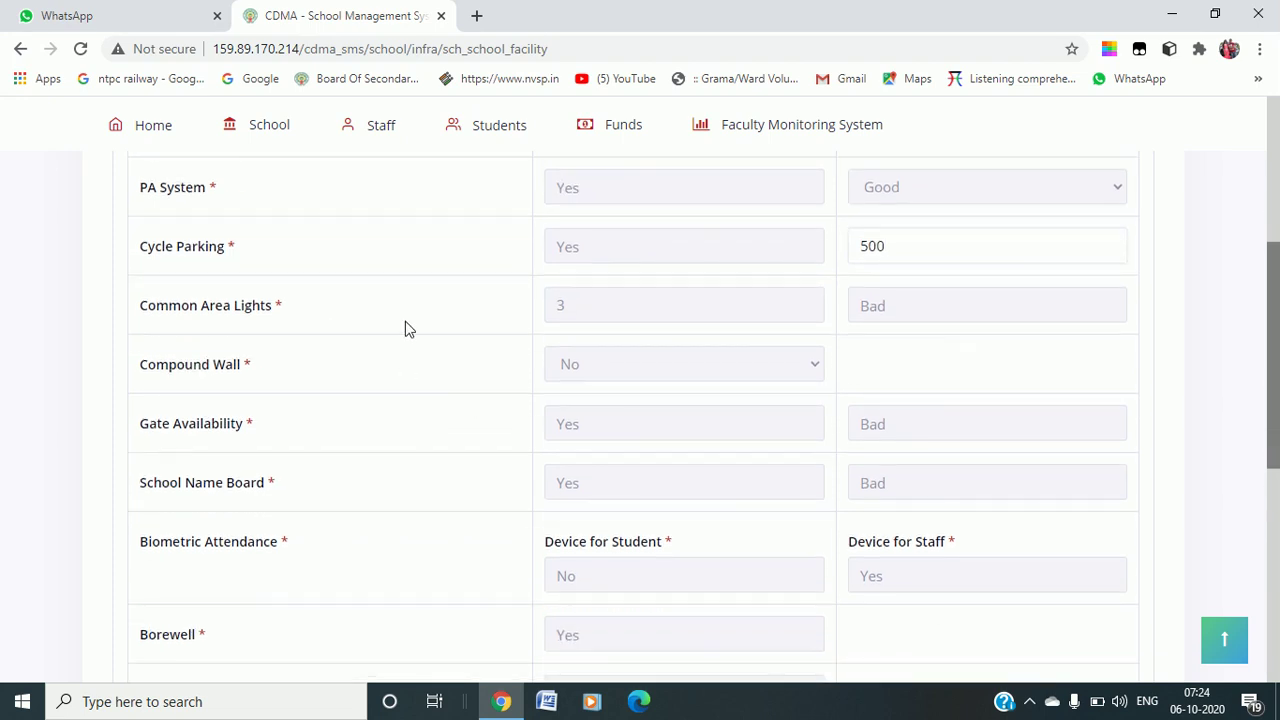
{"action": "scroll", "coordinate": [760, 440], "scroll_direction": "down", "scroll_amount": 1}
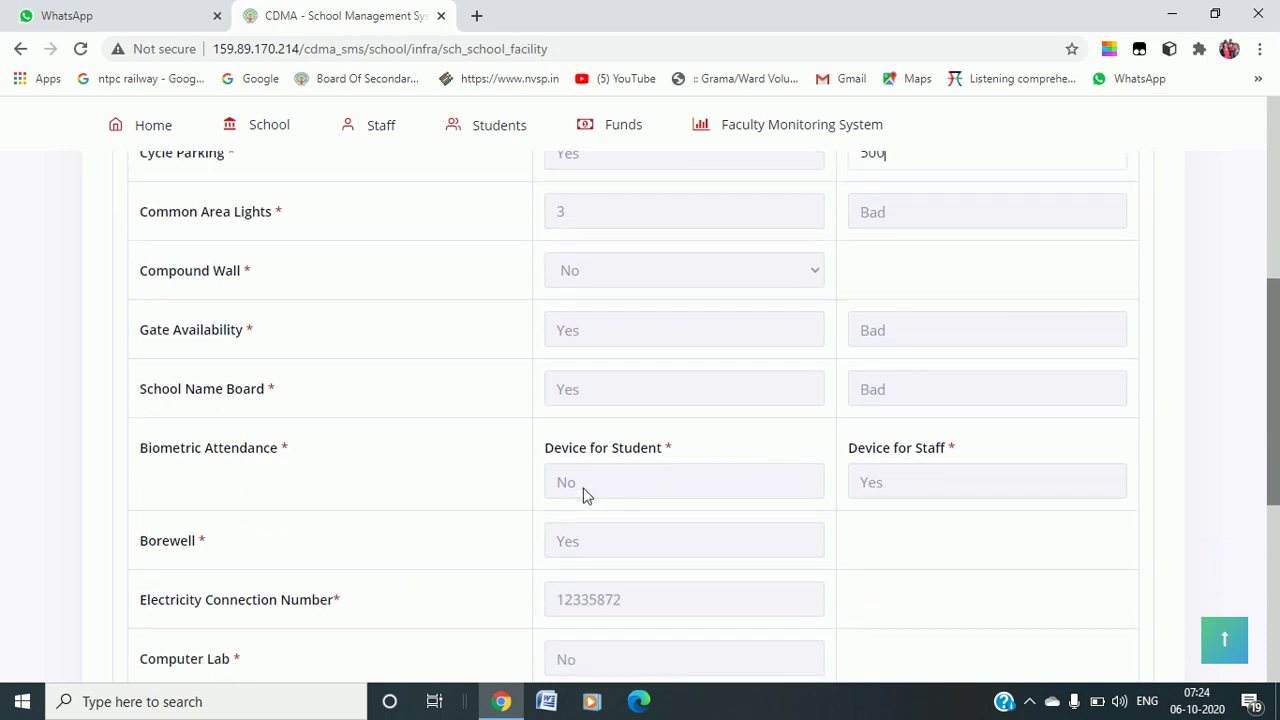
{"action": "scroll", "coordinate": [591, 570], "scroll_direction": "down", "scroll_amount": 5}
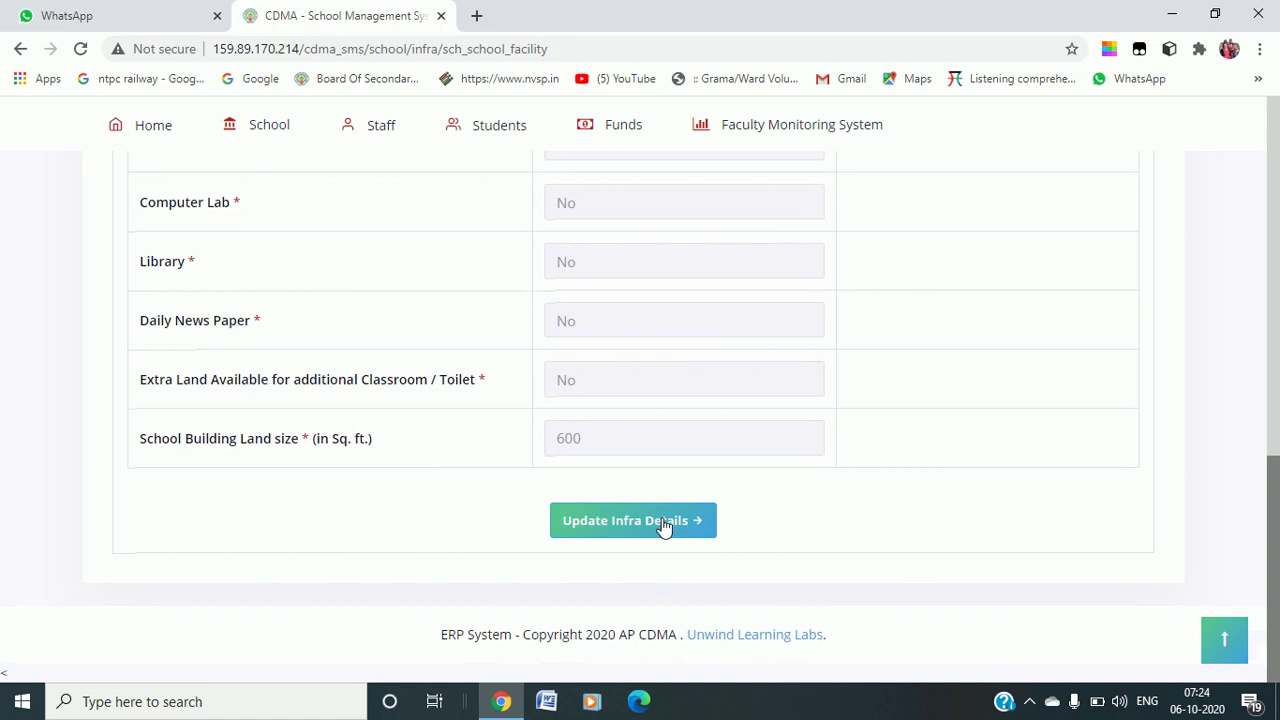
{"action": "left_click", "coordinate": [661, 526]}
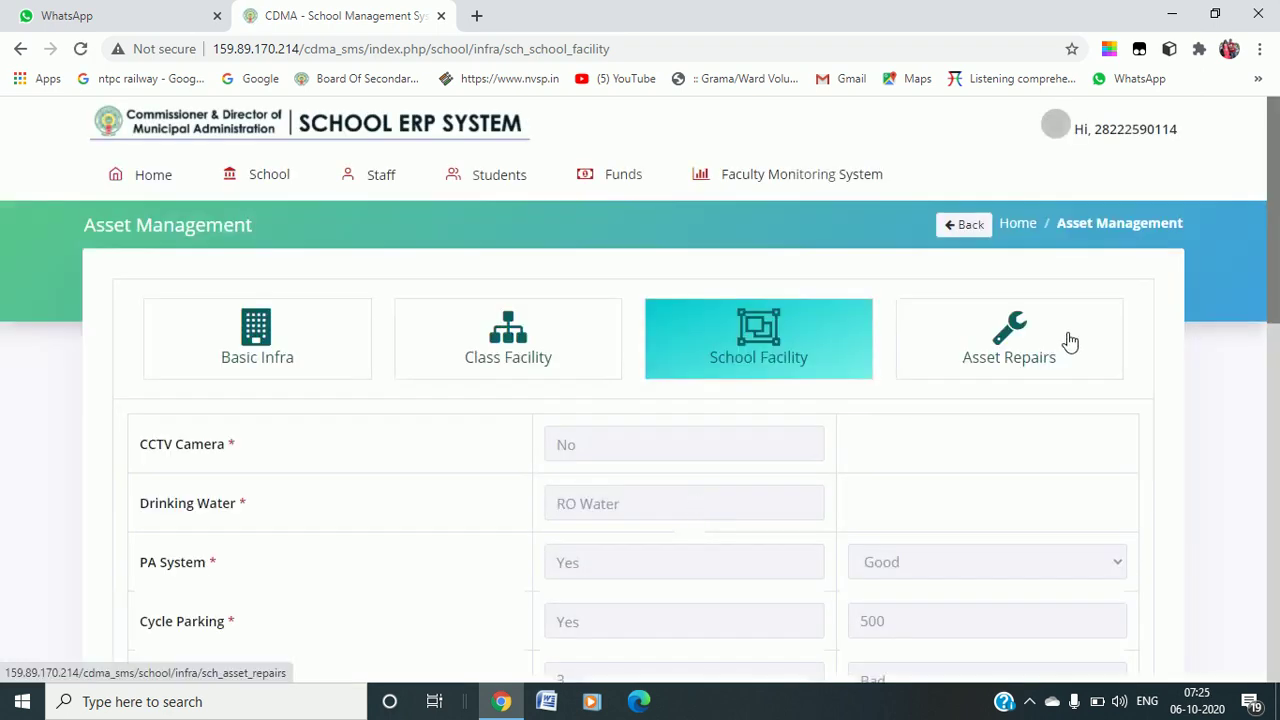
Step: Open a new repair request form in the Asset Repairs section
{"action": "left_click", "coordinate": [1070, 342]}
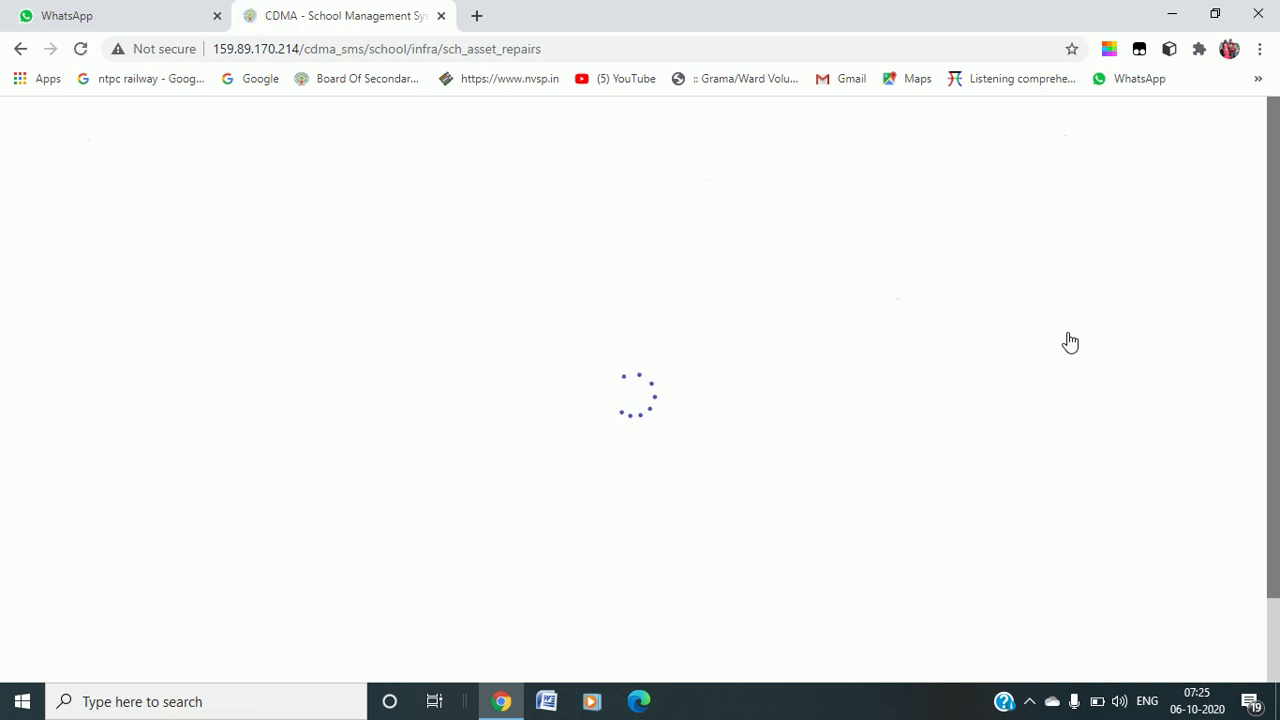
{"action": "scroll", "coordinate": [686, 461], "scroll_direction": "down", "scroll_amount": 1}
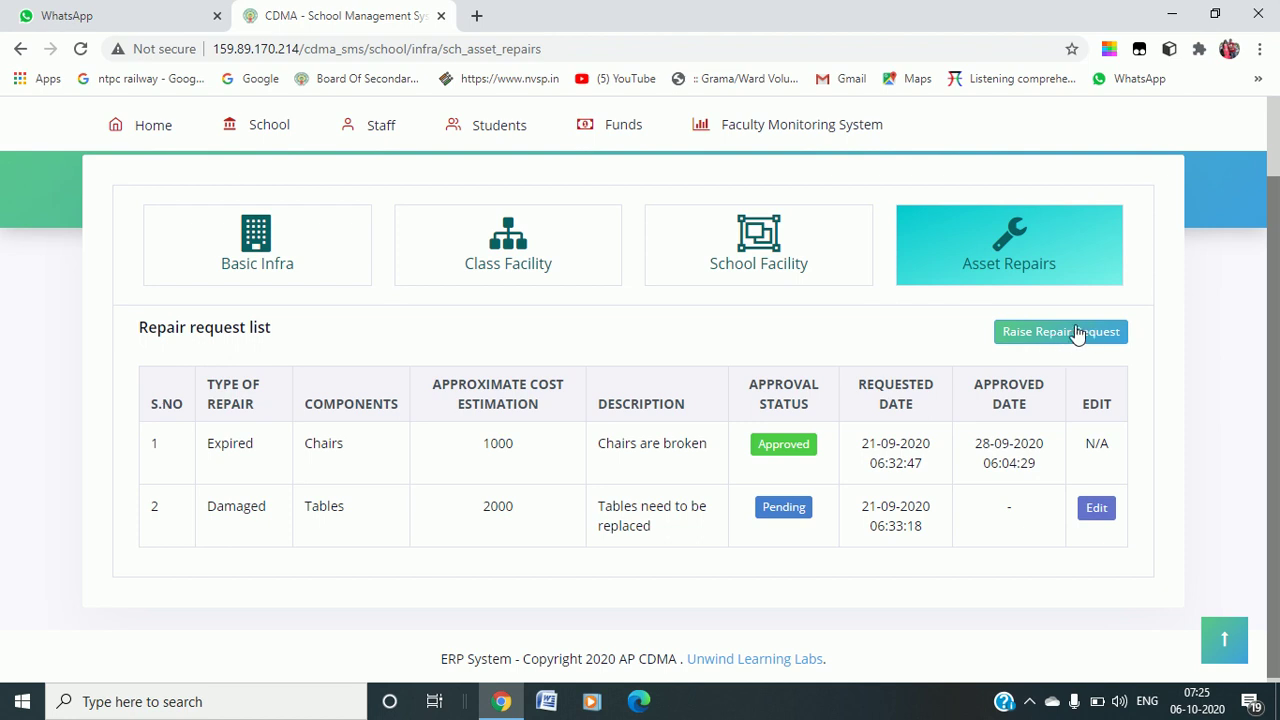
{"action": "left_click", "coordinate": [1043, 340]}
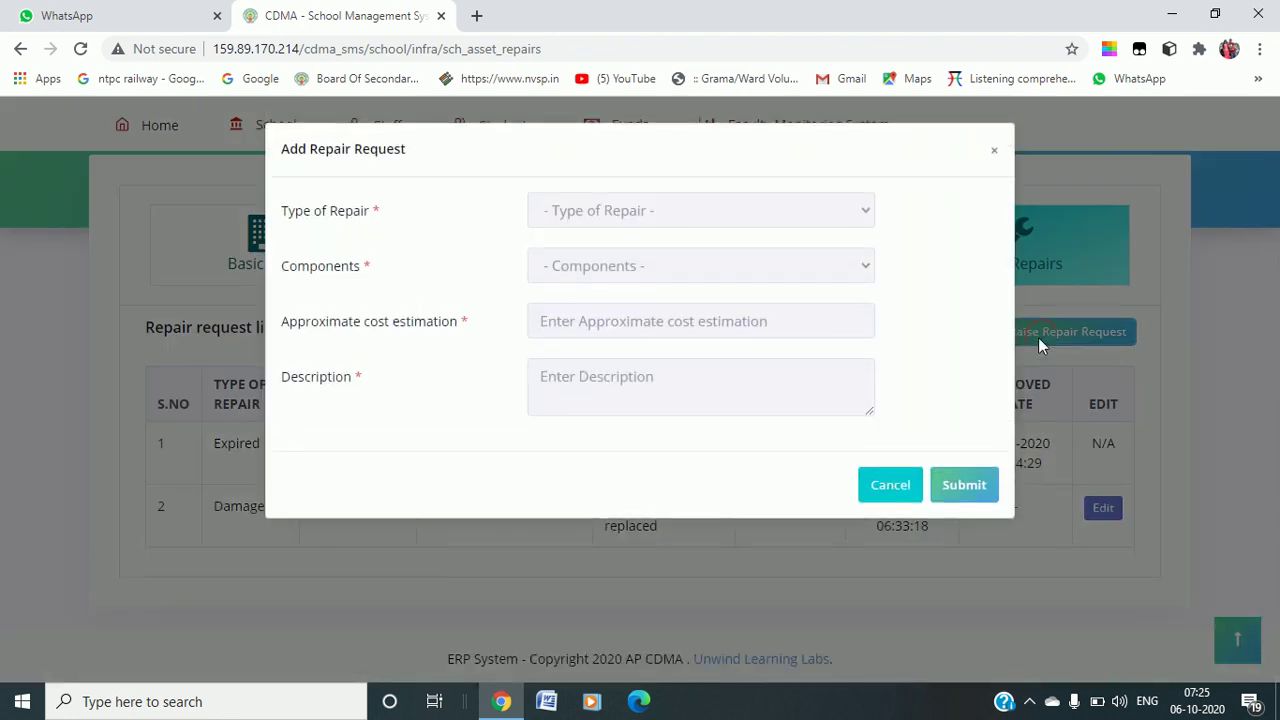
Step: Set the repair request's type to Damaged and its component to Chairs
{"action": "left_click", "coordinate": [641, 217]}
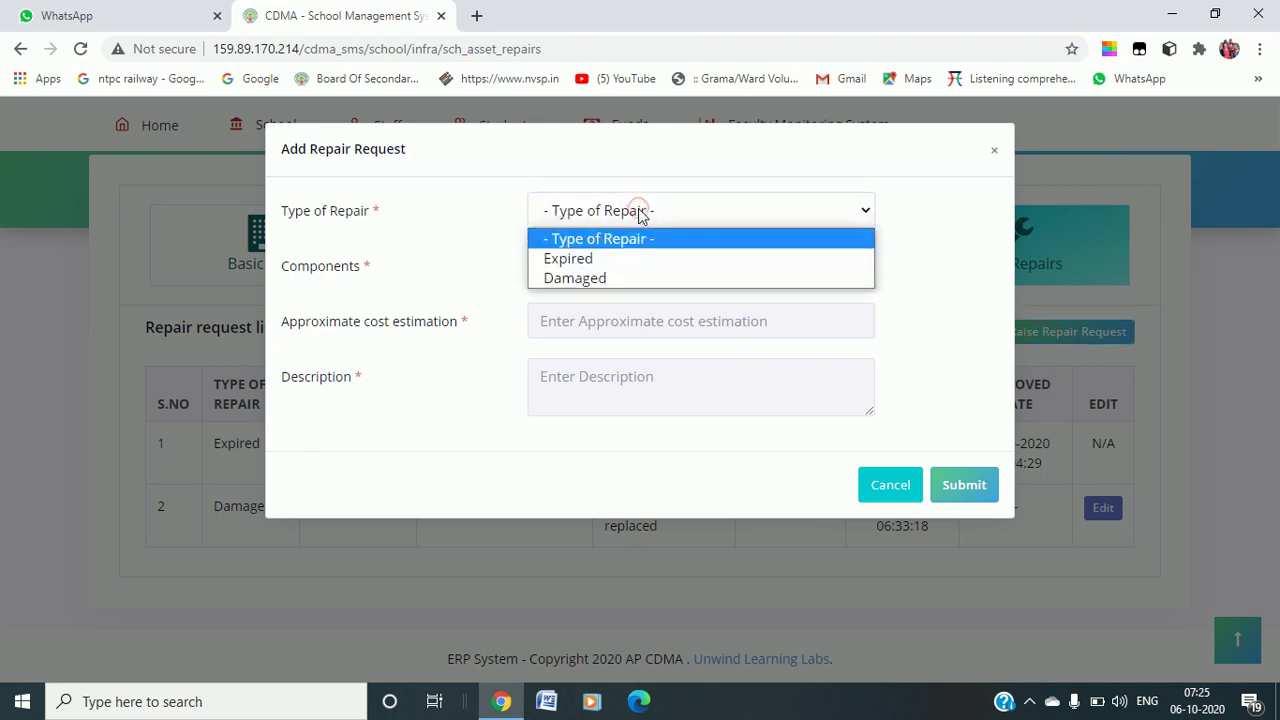
{"action": "left_click", "coordinate": [608, 284]}
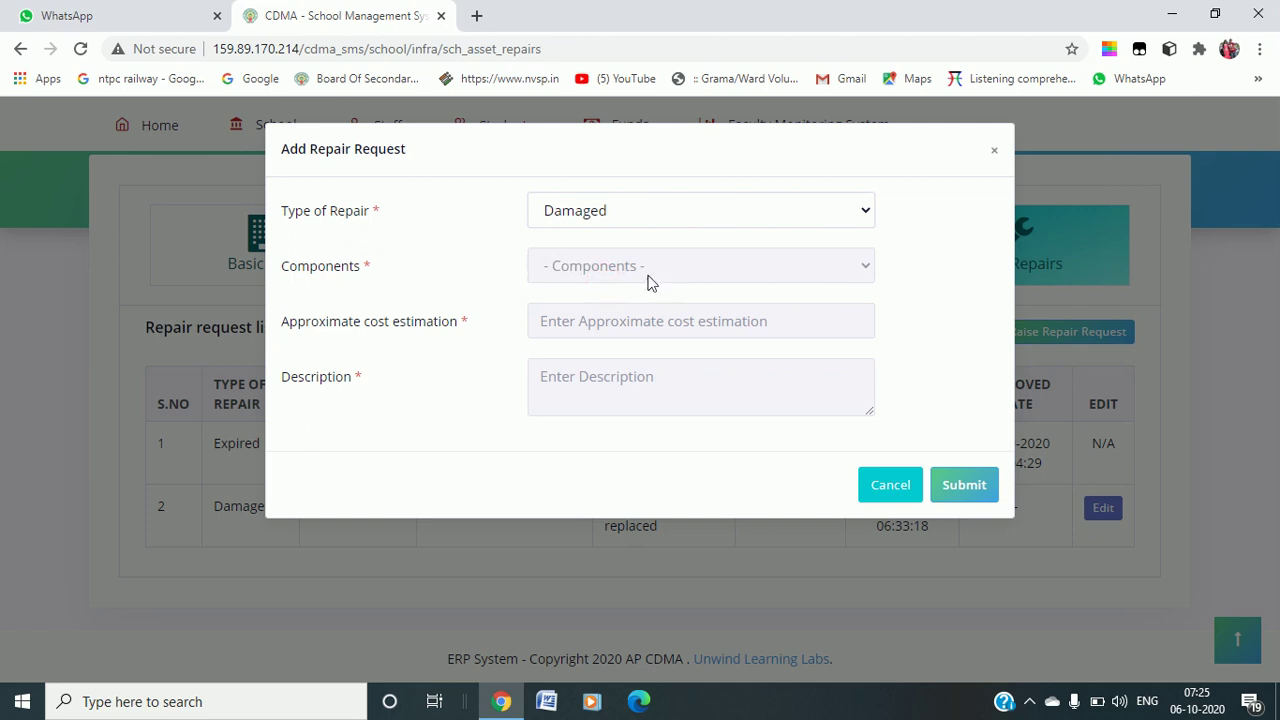
{"action": "left_click", "coordinate": [700, 270]}
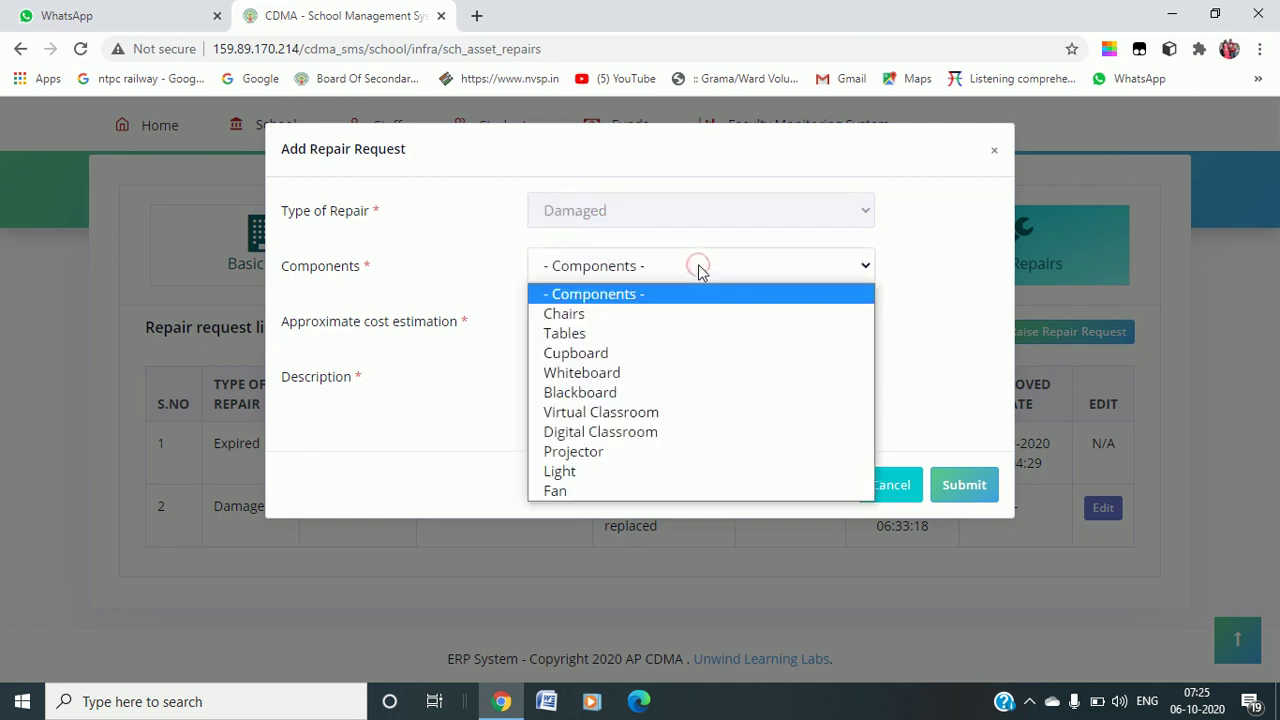
{"action": "left_click", "coordinate": [611, 315]}
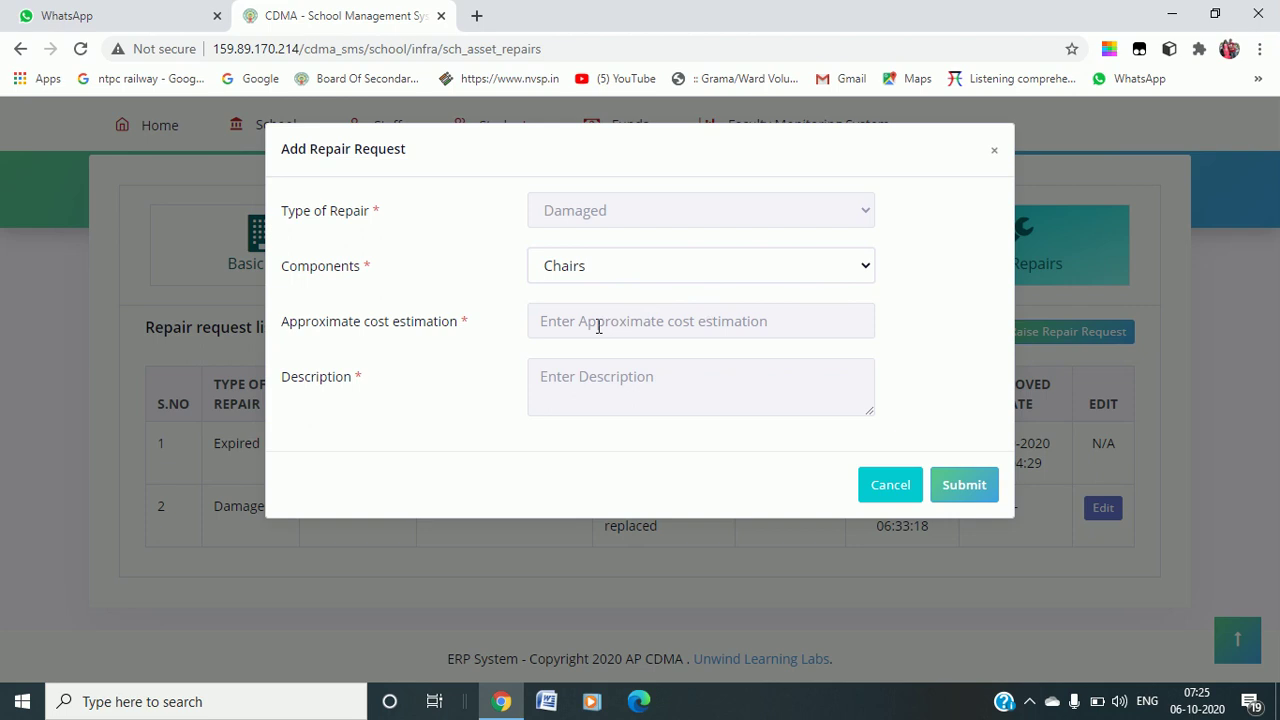
Step: Enter 1000 as the approximate cost estimation and "n,kbkl" as the description, and submit the repair request
{"action": "left_click", "coordinate": [598, 326]}
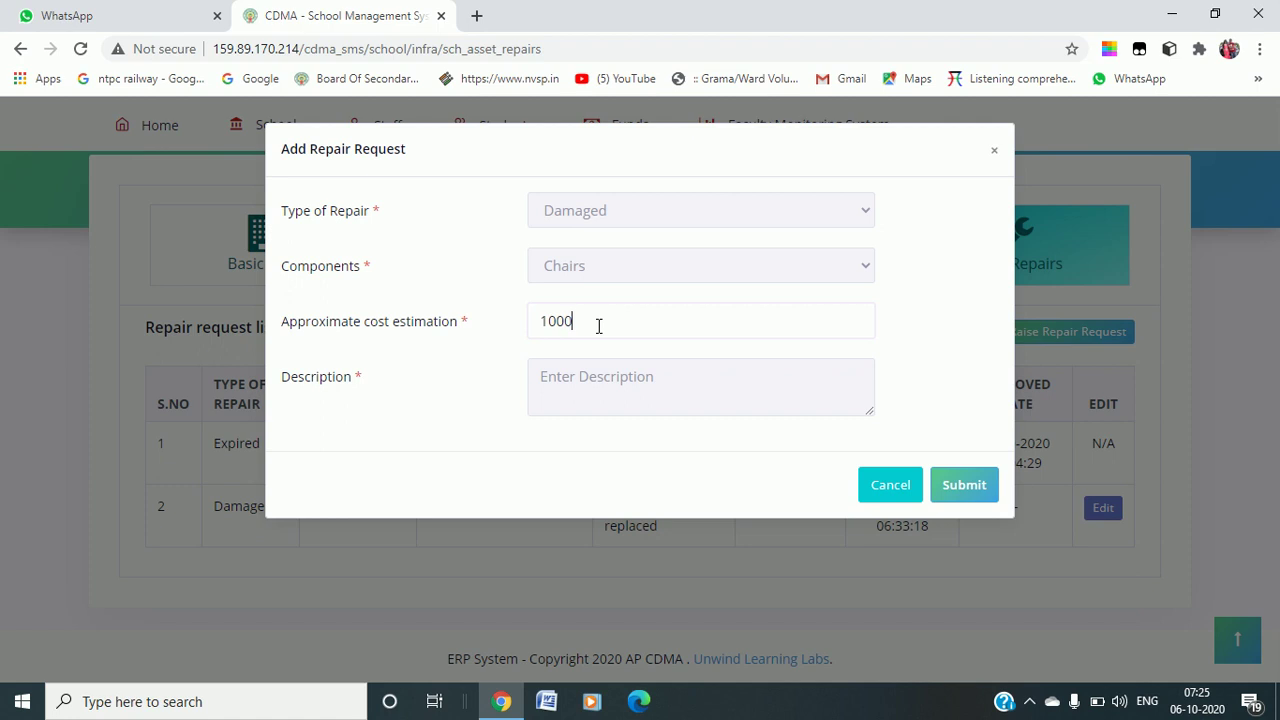
{"action": "left_click", "coordinate": [645, 388]}
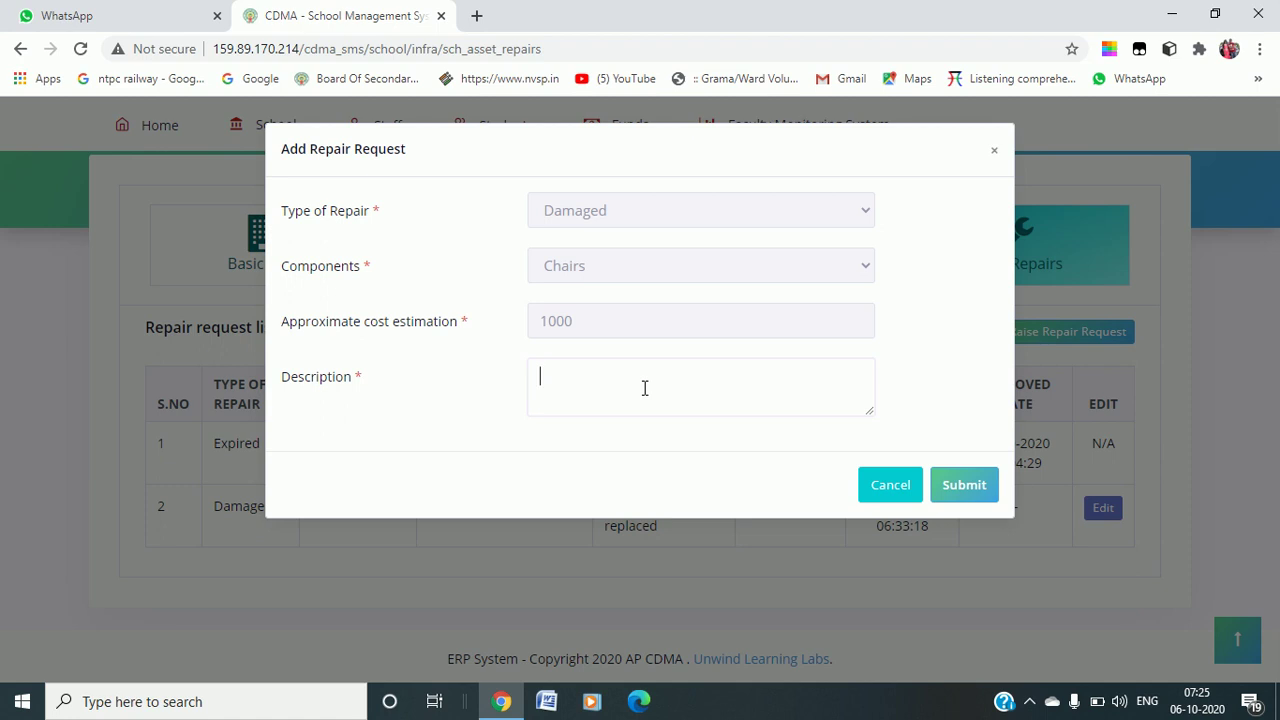
{"action": "type", "text": "n,kbkl"}
{"action": "left_click", "coordinate": [963, 485]}
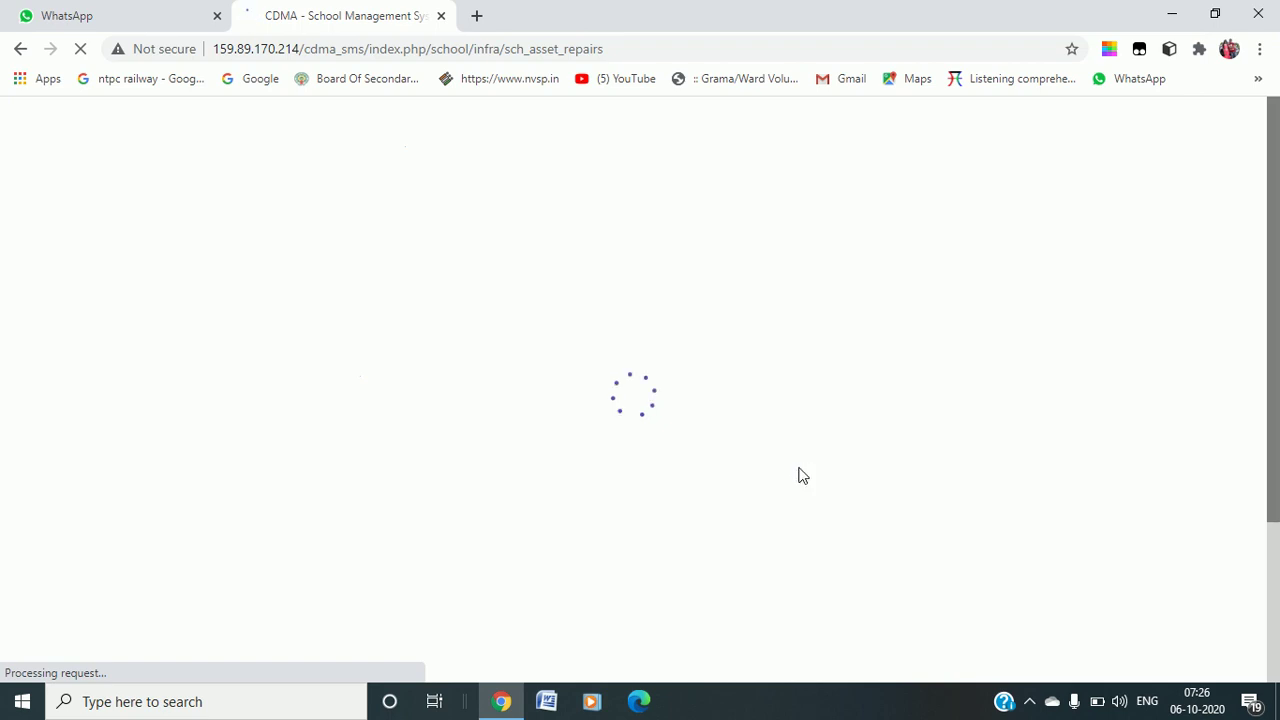
Step: Check the entries in the repair request list and log out of the school account
{"action": "scroll", "coordinate": [674, 531], "scroll_direction": "down", "scroll_amount": 2}
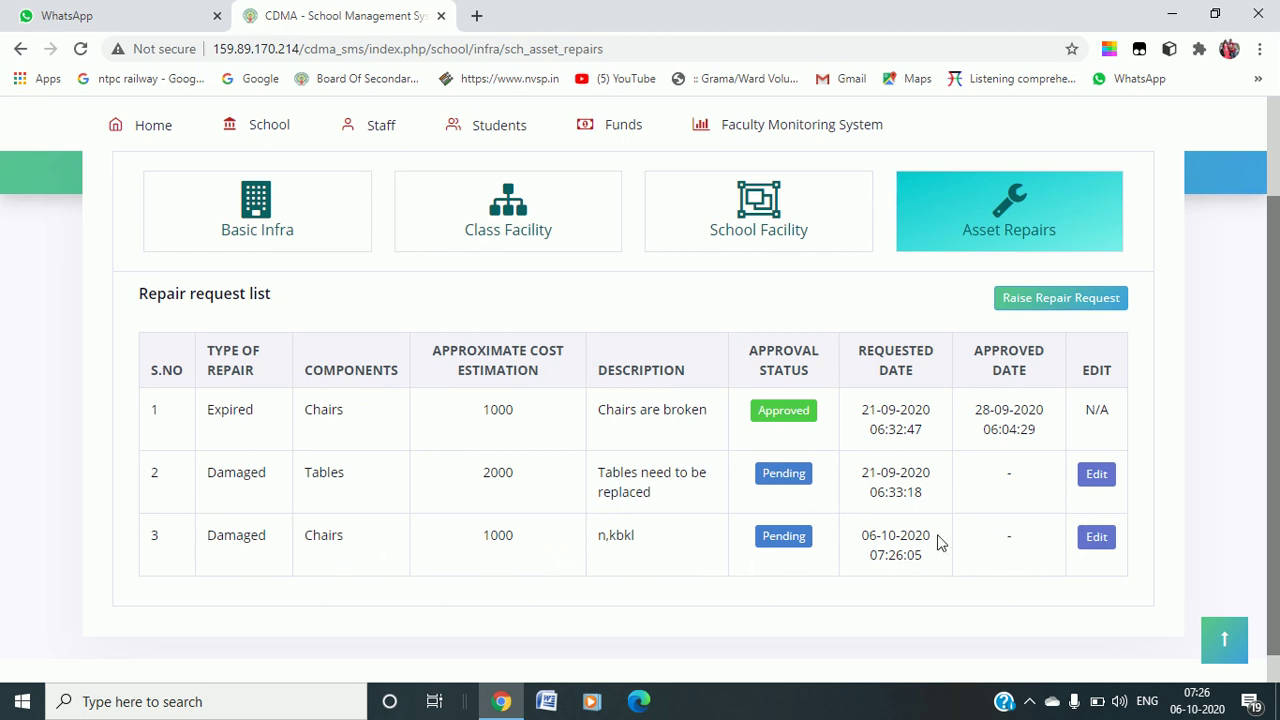
{"action": "scroll", "coordinate": [857, 451], "scroll_direction": "up", "scroll_amount": 2}
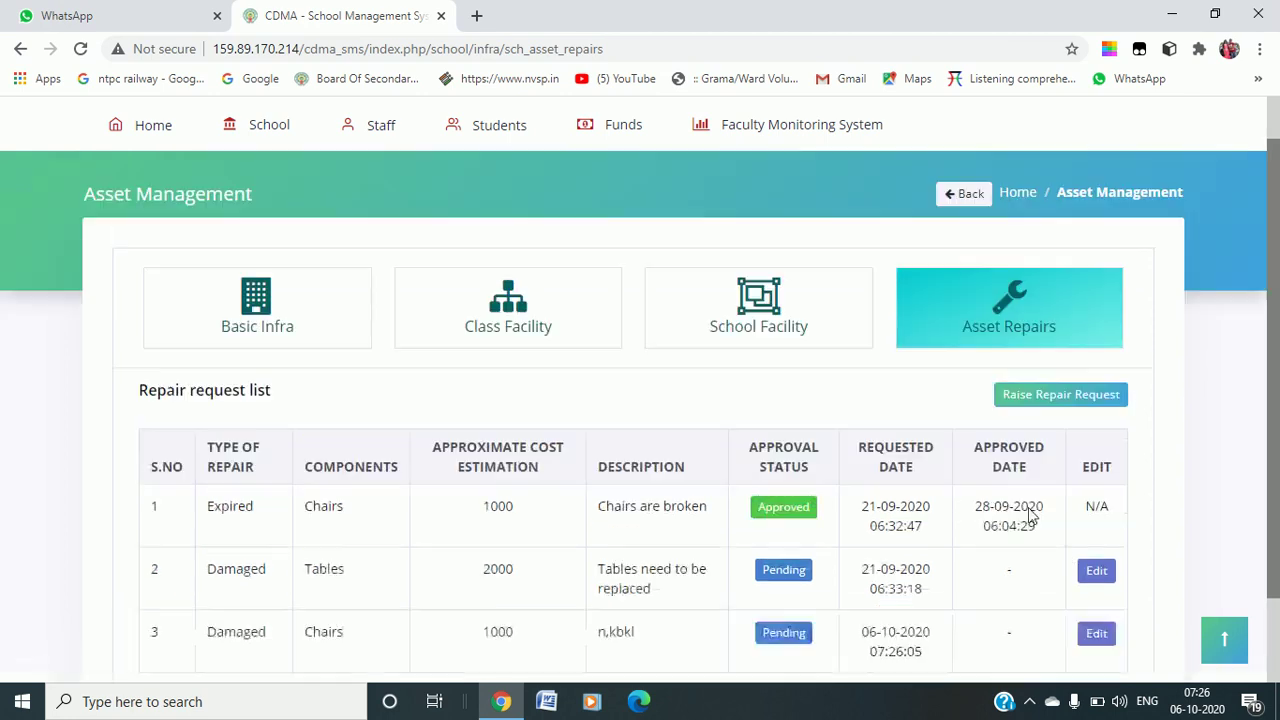
{"action": "scroll", "coordinate": [591, 529], "scroll_direction": "down", "scroll_amount": 2}
{"action": "scroll", "coordinate": [591, 537], "scroll_direction": "up", "scroll_amount": 2}
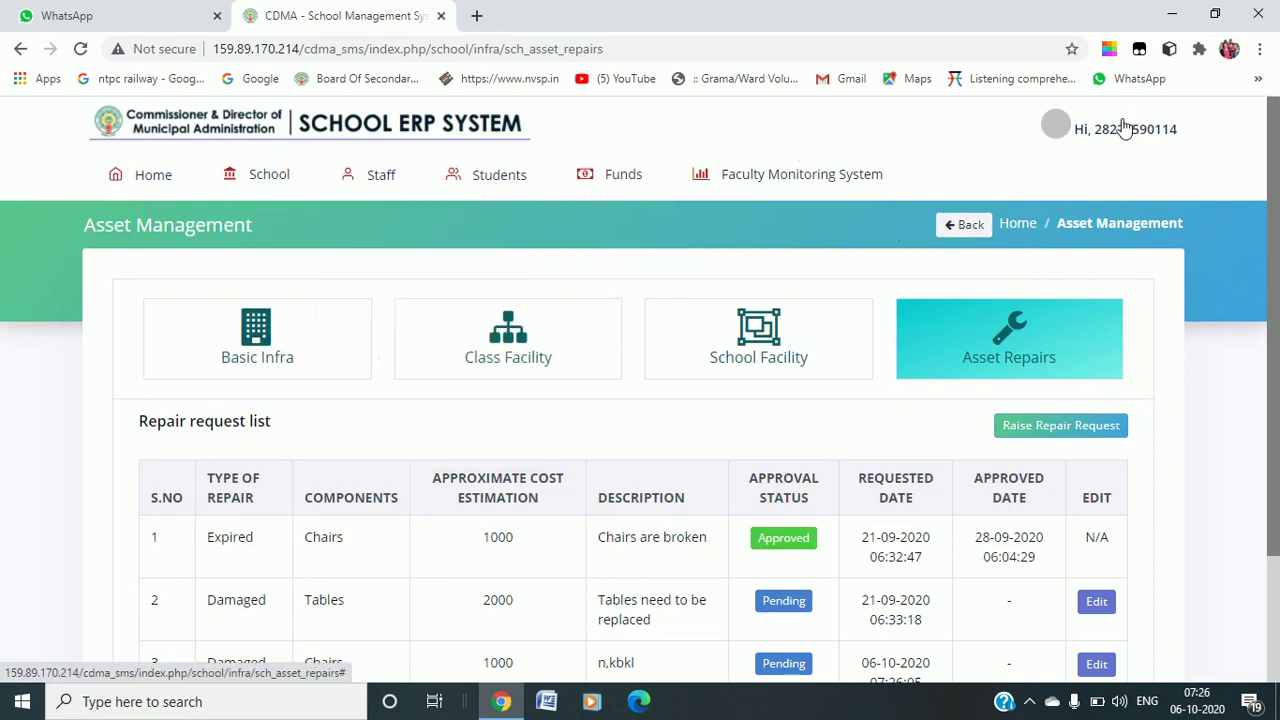
{"action": "left_click", "coordinate": [1058, 130]}
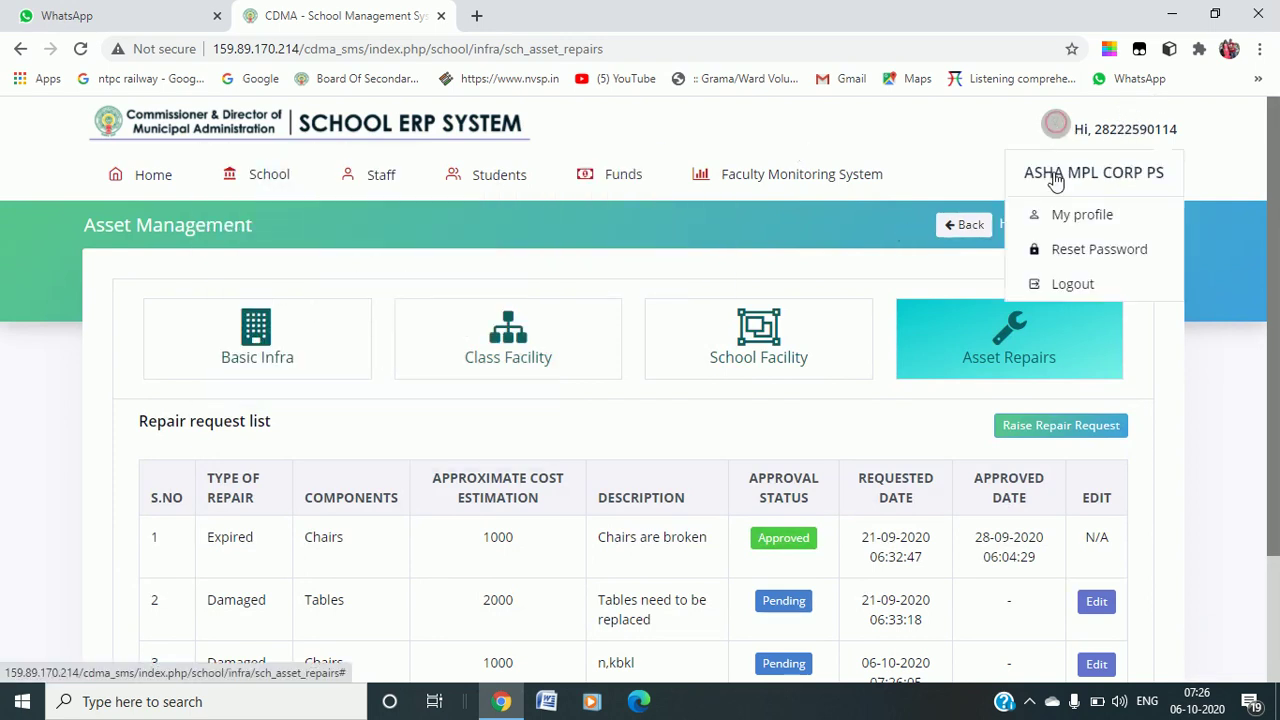
{"action": "left_click", "coordinate": [1074, 285]}
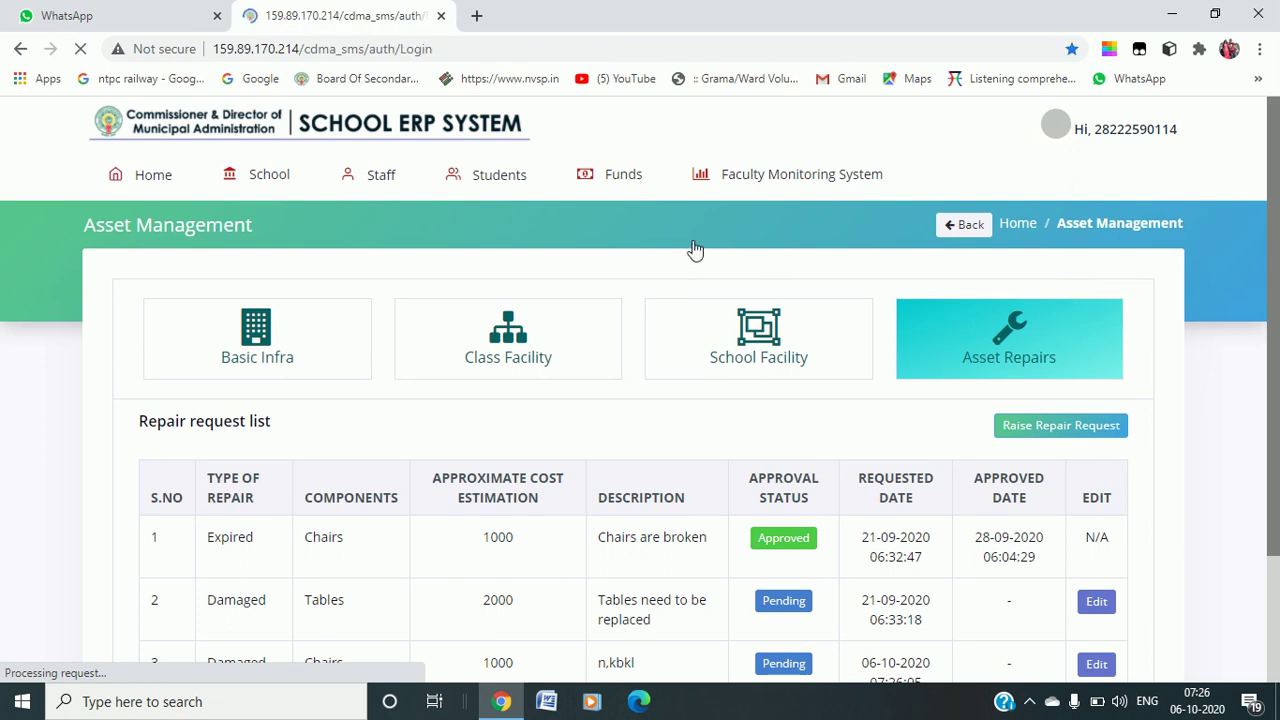
{"action": "left_click", "coordinate": [1029, 701]}
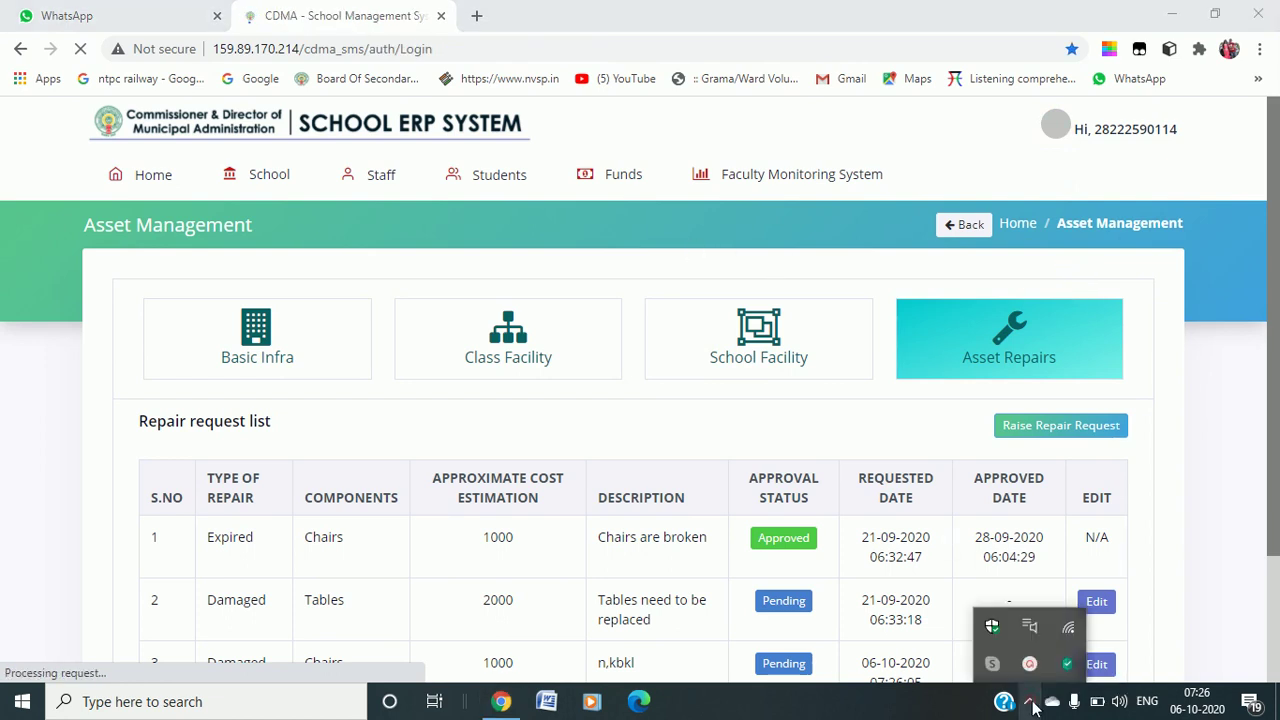
{"action": "left_click", "coordinate": [1029, 663]}
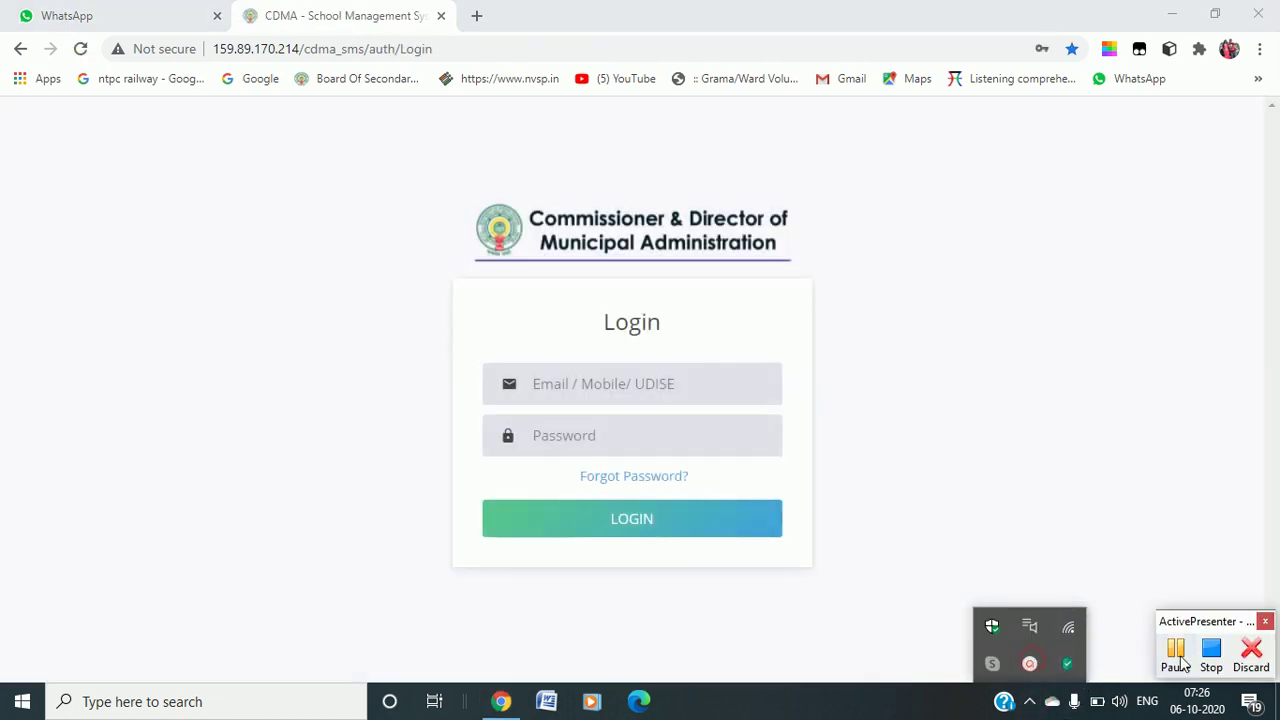